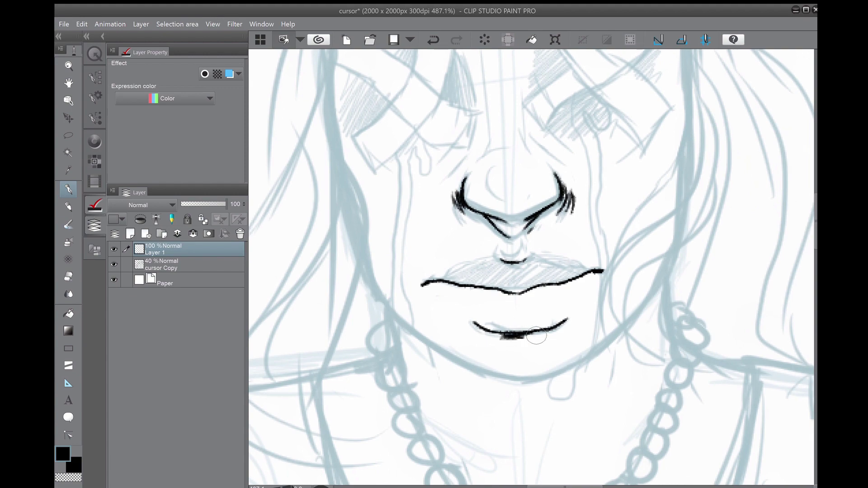
Ink the outlines of the crossed tape strips over the right eye, undoing the stray mark at the strip's end
scroll(558, 275, up, 6)
drag(492, 303, 506, 323)
drag(505, 287, 492, 302)
mouse_move(513, 174)
mouse_down()
mouse_move(538, 264)
mouse_move(584, 264)
mouse_move(513, 176)
mouse_up()
key(ctrl+z)
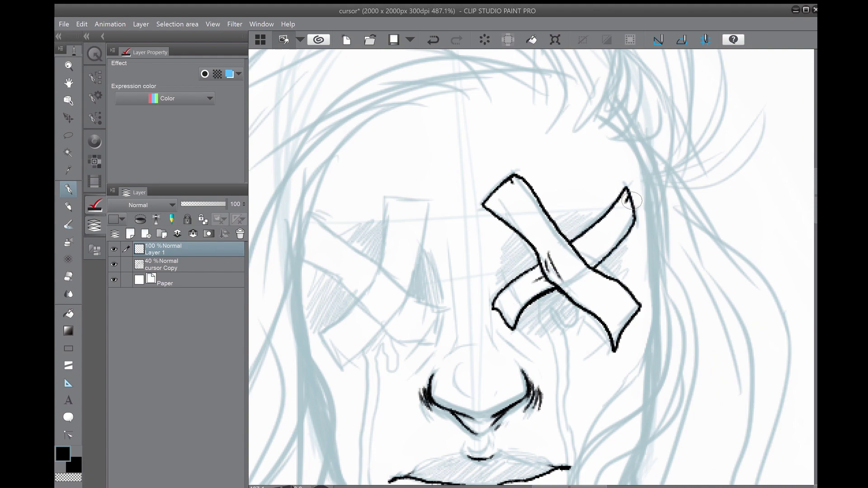
Ink the spiky hair tuft at the hairline above the right eye and the short crease lines around the nose
scroll(642, 218, down, 4)
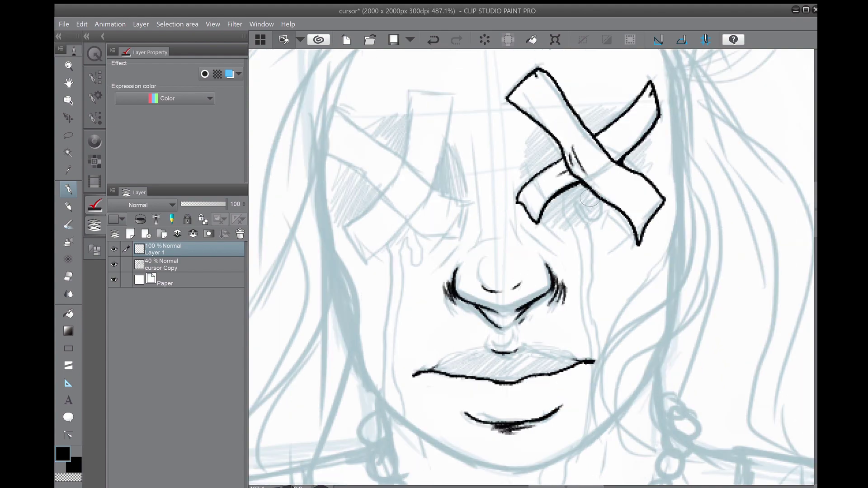
scroll(643, 217, up, 4)
scroll(510, 271, down, 2)
scroll(511, 271, down, 5)
scroll(510, 272, up, 9)
mouse_move(596, 202)
mouse_down()
mouse_move(552, 247)
mouse_move(671, 57)
mouse_move(737, 107)
mouse_up()
Ink the two crossed tape strips over the left eye, with ragged torn ends
drag(561, 289, 502, 319)
drag(546, 179, 499, 312)
drag(432, 312, 493, 316)
drag(499, 176, 432, 311)
drag(500, 175, 546, 179)
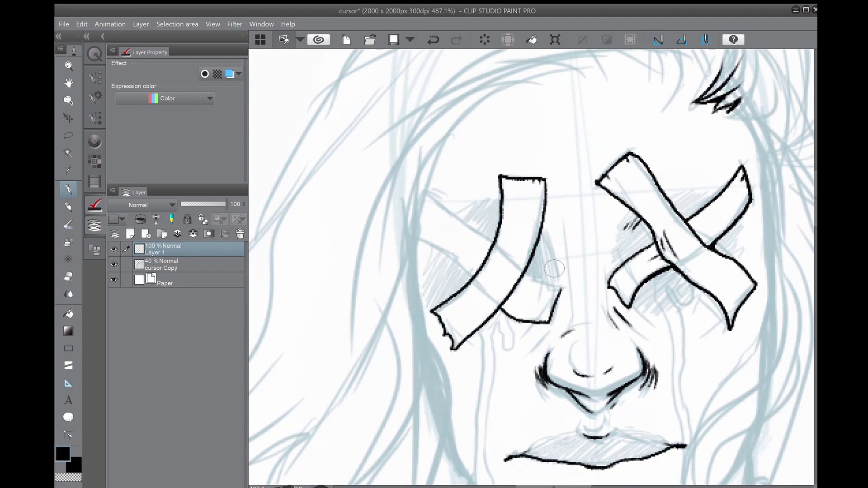
drag(435, 200, 470, 278)
drag(486, 239, 500, 255)
scroll(497, 263, down, 5)
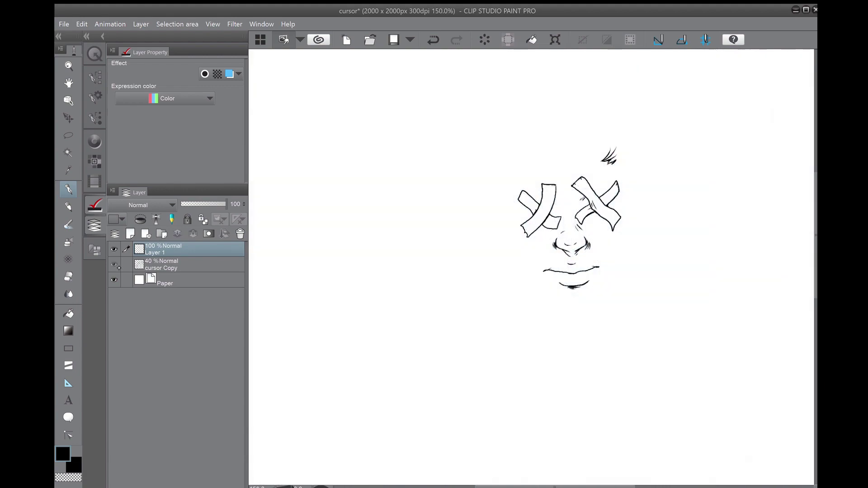
Ink the left face contour from the forehead past the cheek with a thickened line, extending into the hair beside it
scroll(498, 263, up, 5)
scroll(500, 187, down, 3)
scroll(500, 187, up, 3)
drag(554, 50, 493, 484)
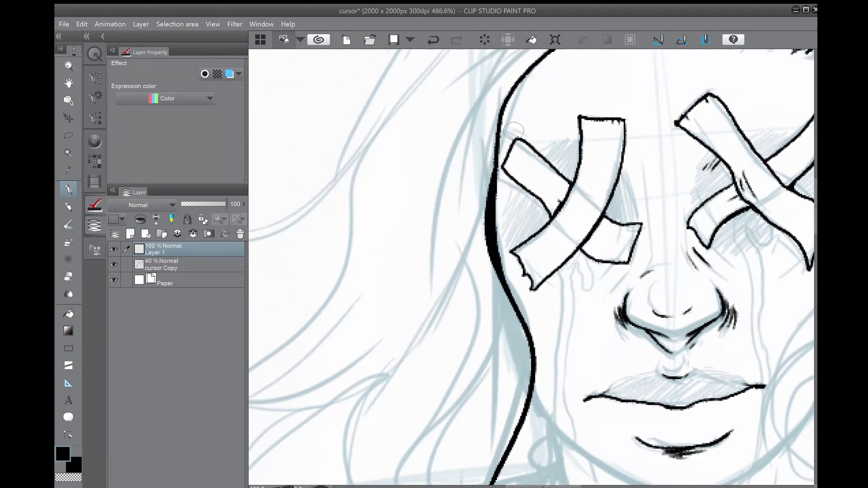
drag(500, 73, 466, 366)
drag(498, 163, 479, 343)
Ink the long outer hair strands sweeping away from the left side of the head
scroll(340, 309, down, 3)
scroll(340, 309, up, 4)
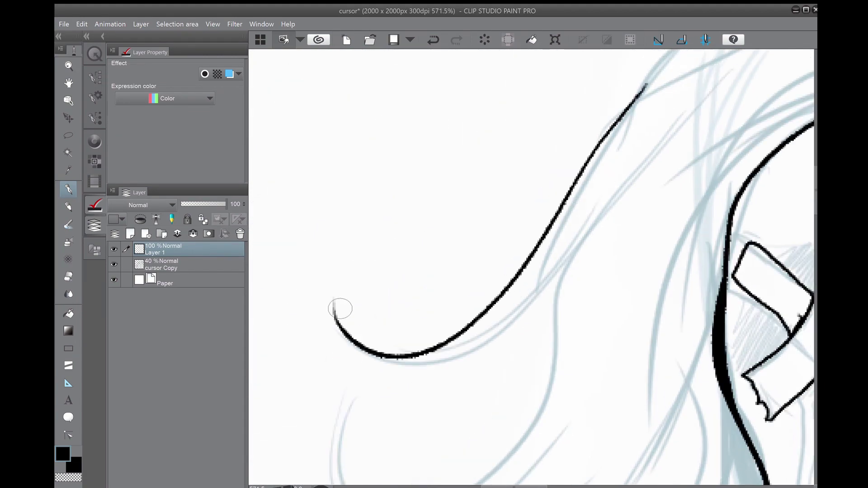
drag(619, 196, 488, 355)
drag(385, 269, 642, 178)
drag(629, 348, 531, 442)
drag(534, 272, 603, 244)
key(ctrl+z)
Add inner flowing strands to the hair left of the face, undoing the strokes that miss the sketch
drag(755, 159, 518, 308)
mouse_move(637, 256)
mouse_down()
mouse_move(568, 278)
mouse_move(527, 373)
mouse_move(457, 459)
mouse_up()
scroll(629, 255, down, 3)
scroll(498, 272, up, 3)
key(ctrl+z)
drag(520, 316, 471, 217)
mouse_move(561, 181)
mouse_down()
mouse_move(520, 357)
mouse_move(398, 321)
mouse_up()
key(ctrl+z)
mouse_move(597, 149)
mouse_down()
mouse_move(568, 242)
mouse_move(588, 215)
mouse_up()
Ink the curled lower strands hanging beside the left jaw, undoing the misplaced strokes
key(ctrl+0)
drag(502, 300, 473, 400)
key(ctrl+z)
drag(507, 323, 479, 425)
drag(527, 266, 479, 387)
key(ctrl+z)
drag(515, 242, 479, 373)
key(ctrl+z)
Ink the jawline and chin as one continuous curve under the mouth
scroll(479, 326, down, 3)
scroll(565, 316, up, 5)
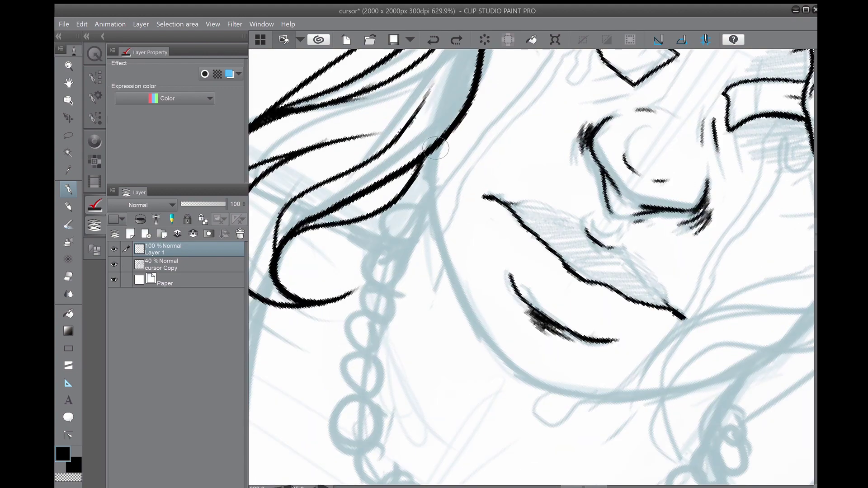
mouse_move(366, 346)
mouse_down()
mouse_move(593, 369)
mouse_move(665, 302)
mouse_up()
scroll(565, 316, down, 5)
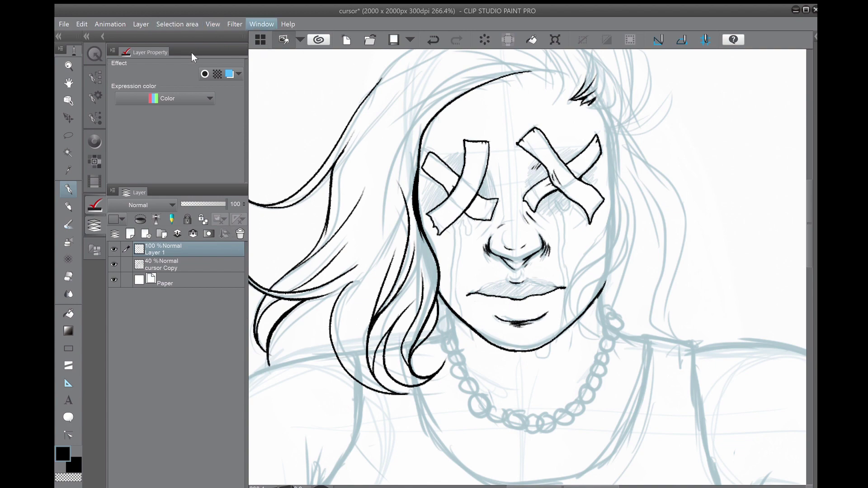
Ink the wavy hair strands that fall over the right cheek and jaw
scroll(598, 137, up, 2)
mouse_move(569, 174)
mouse_down()
mouse_move(524, 294)
mouse_move(507, 384)
mouse_up()
drag(583, 222, 545, 297)
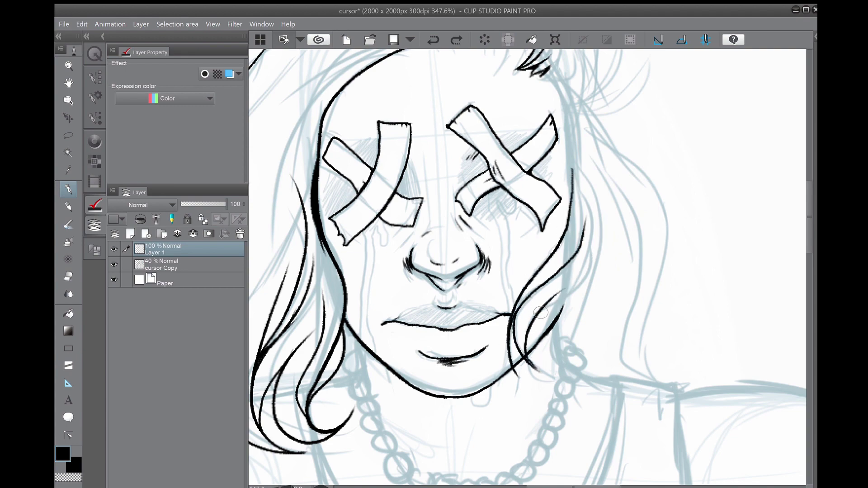
drag(605, 213, 543, 311)
Ink the right face contour from the hair tuft down the temple, and the right neck line below the jaw
scroll(555, 300, up, 3)
drag(548, 187, 570, 337)
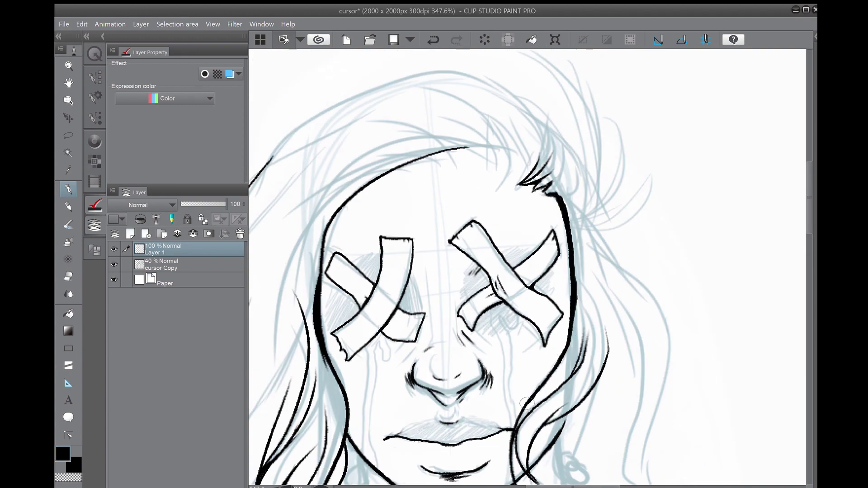
scroll(537, 390, down, 3)
drag(555, 264, 563, 304)
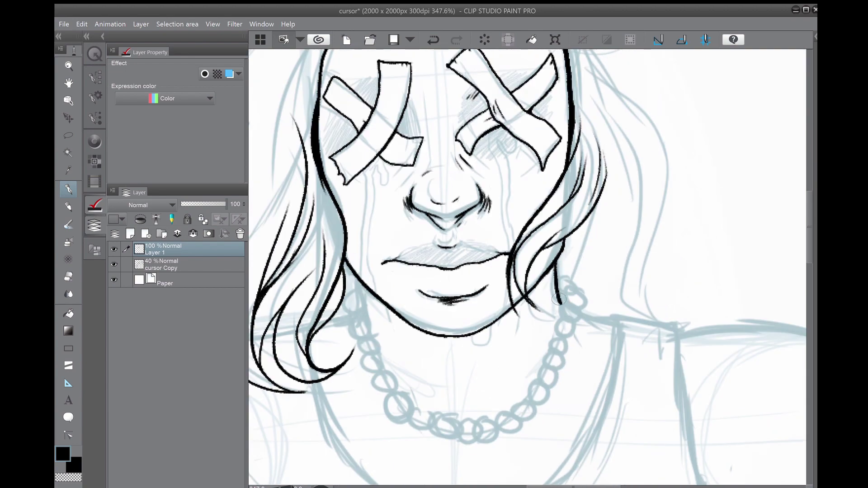
Ink the bead necklace as a chain of circles around the neck and fill the gap beside the left neck black
scroll(514, 276, left, 3)
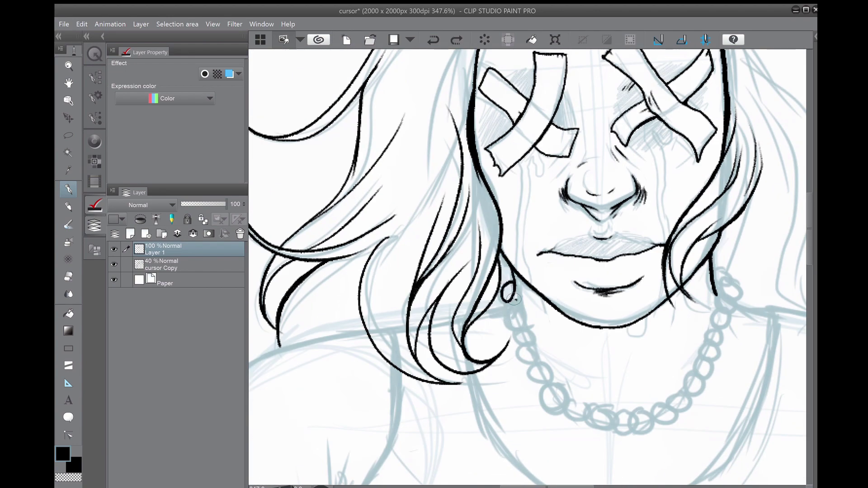
drag(538, 359, 542, 361)
scroll(540, 357, down, 2)
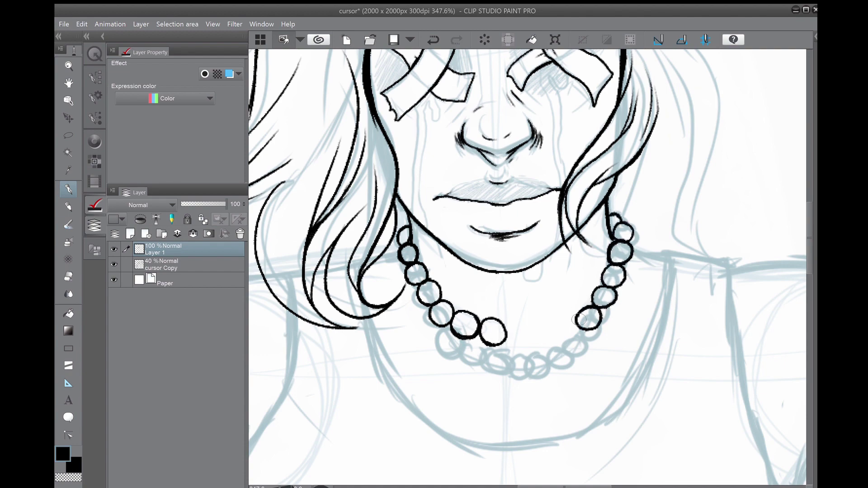
drag(595, 238, 785, 279)
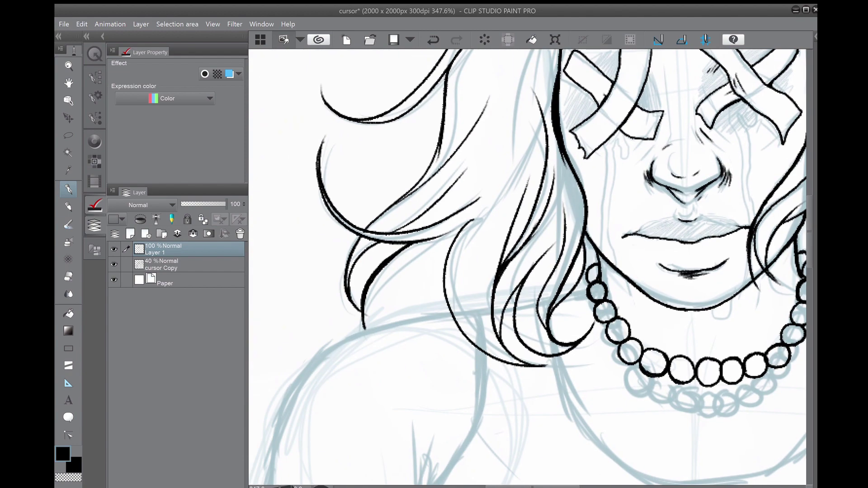
scroll(577, 294, down, 2)
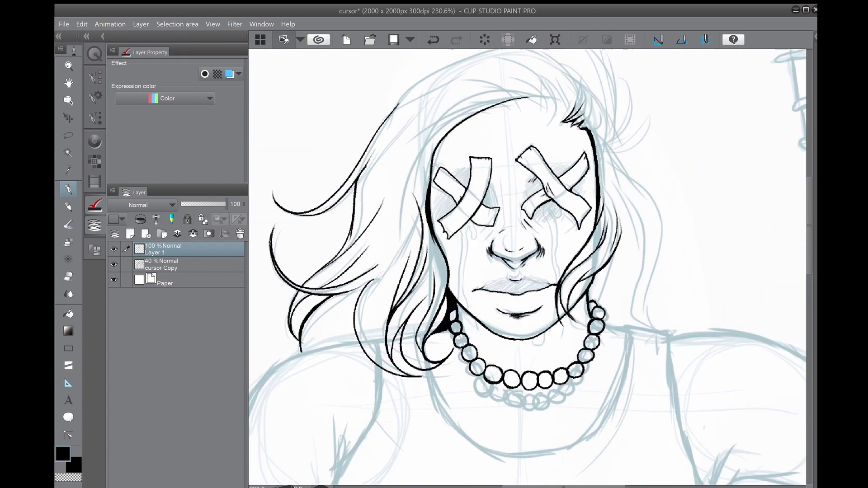
Ink the hair mass right of the face with its inner strands, and the uneven shoulder edge of the top beneath it
scroll(588, 235, up, 2)
drag(597, 229, 601, 375)
scroll(615, 242, up, 1)
mouse_move(615, 242)
mouse_down()
mouse_move(627, 260)
mouse_move(674, 265)
mouse_up()
drag(623, 366, 599, 240)
drag(578, 310, 660, 335)
drag(574, 309, 538, 292)
drag(523, 222, 502, 246)
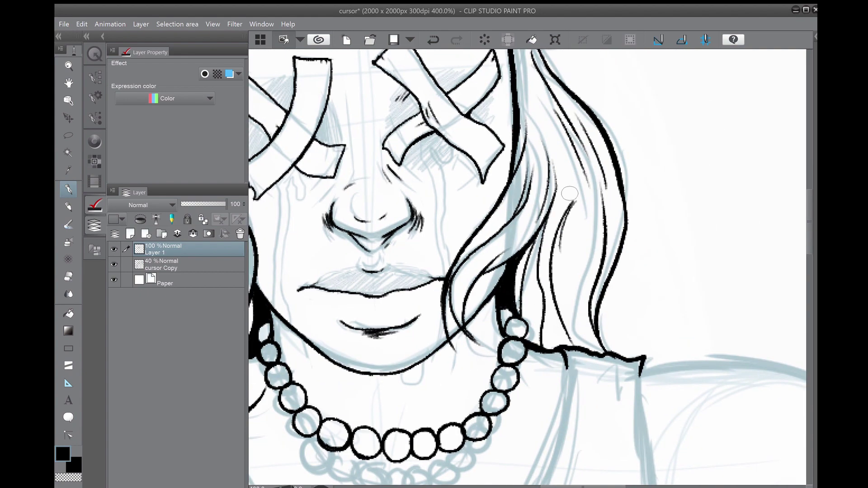
Add short wrinkle lines around both tape crosses and between the brows
scroll(609, 216, down, 3)
scroll(621, 281, up, 5)
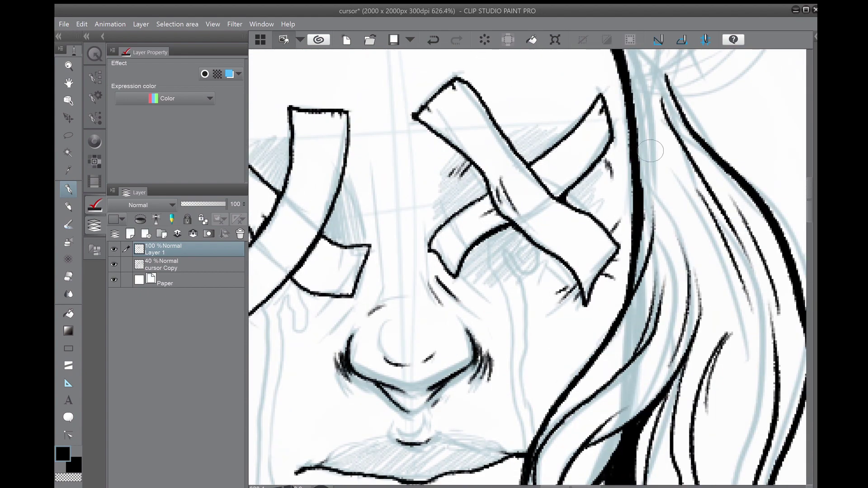
drag(345, 173, 526, 231)
scroll(386, 323, down, 4)
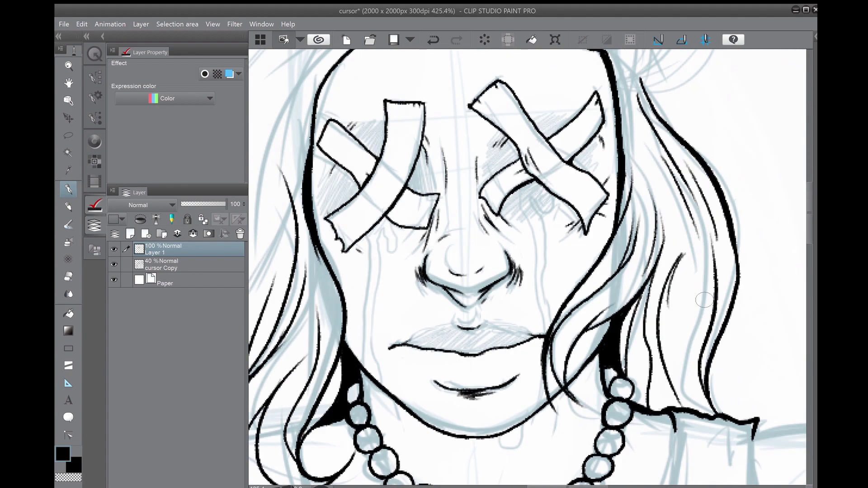
Hide the sketch layer, add crease lines at the mouth corner and under the taped eyes, and show the sketch again
click(114, 264)
scroll(432, 267, up, 3)
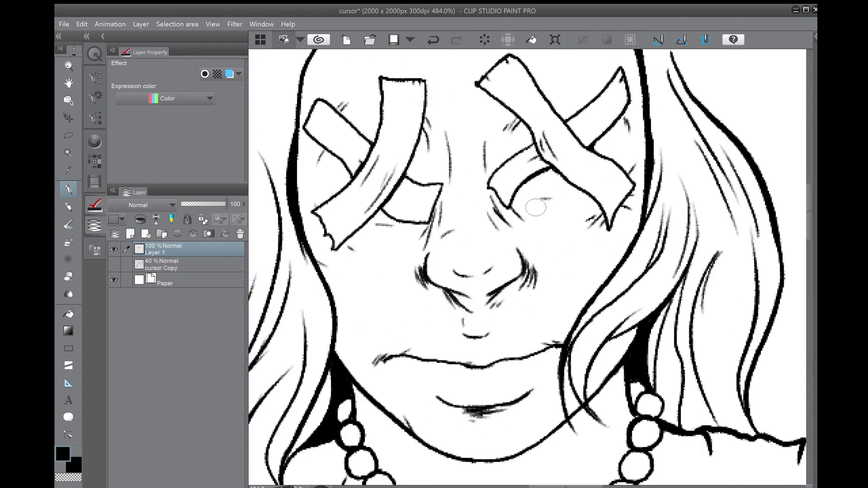
scroll(546, 199, down, 3)
click(114, 264)
Ink the tank top's scooped neckline and left armhole, the left shoulder curve, and light fold lines near the straps
scroll(587, 294, up, 3)
mouse_move(665, 213)
mouse_down()
mouse_move(663, 232)
mouse_move(390, 263)
mouse_up()
mouse_move(636, 179)
mouse_down()
mouse_move(603, 311)
mouse_move(513, 251)
mouse_move(769, 136)
mouse_move(542, 90)
mouse_move(678, 271)
mouse_move(675, 290)
mouse_up()
drag(597, 216, 420, 454)
mouse_move(622, 250)
mouse_down()
mouse_move(527, 190)
mouse_move(446, 410)
mouse_up()
drag(537, 211, 515, 238)
drag(535, 304, 482, 202)
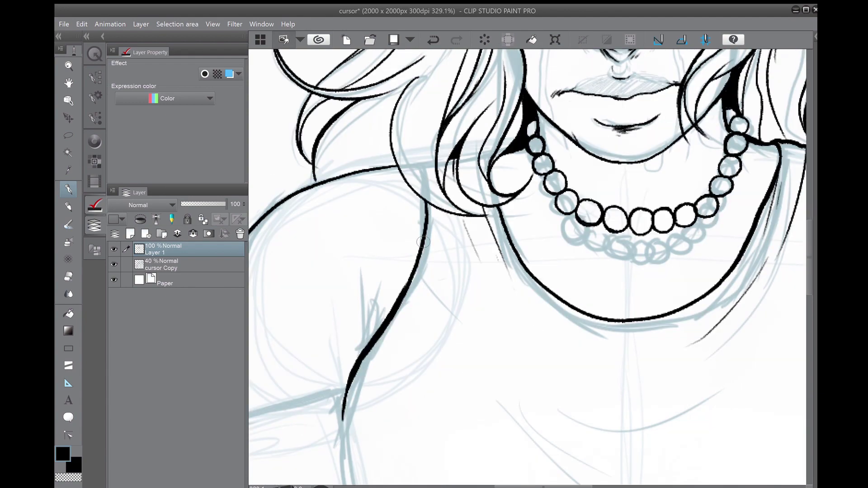
drag(642, 136, 515, 267)
Ink the outer line of the left upper arm and the tank top's right armhole and bust contour
scroll(600, 190, down, 5)
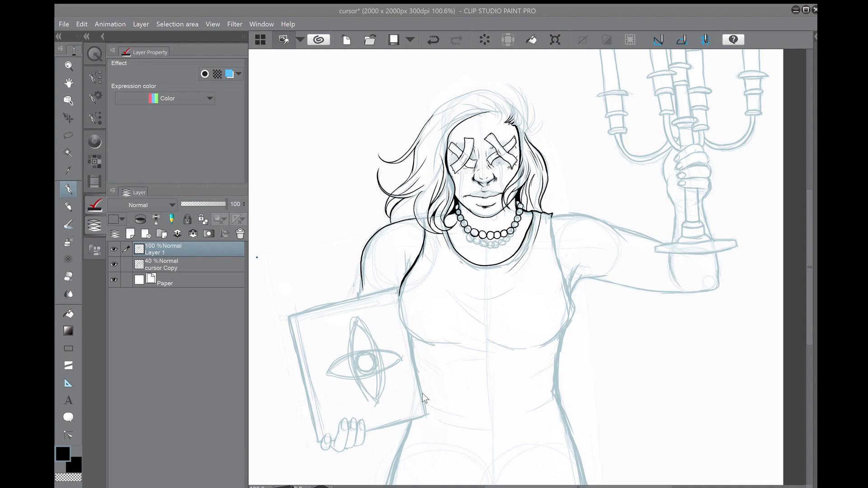
drag(422, 393, 422, 294)
scroll(498, 272, up, 3)
drag(565, 281, 548, 398)
drag(543, 226, 525, 344)
mouse_move(512, 175)
mouse_down()
mouse_move(528, 422)
mouse_move(498, 339)
mouse_up()
Undo the overshooting line along the book's top edge and redraw it from corner to armpit
scroll(464, 404, up, 3)
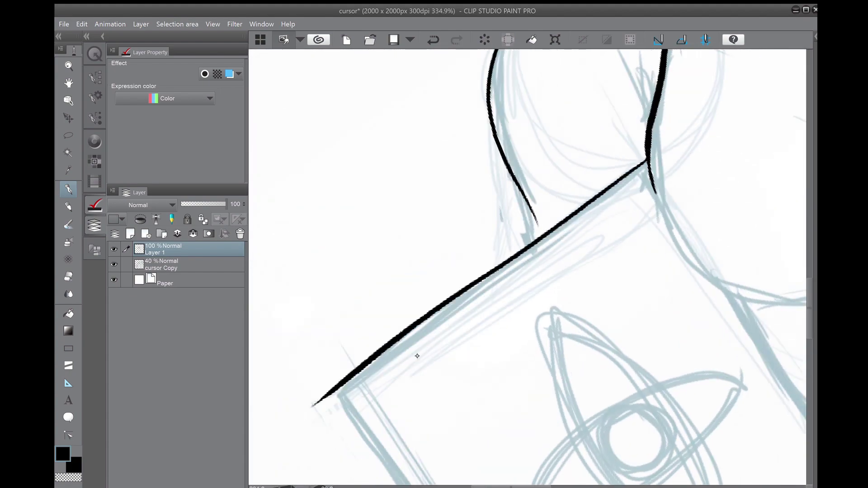
key(ctrl+z)
drag(342, 393, 647, 161)
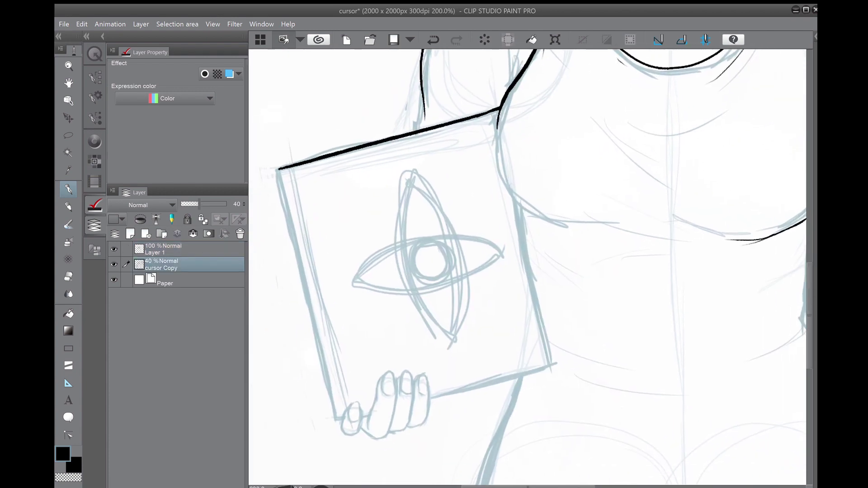
Select the sketched hand on the cursor Copy layer and move it inward along the book's bottom edge
drag(335, 371, 337, 375)
key(ctrl+t)
mouse_move(420, 407)
mouse_down()
mouse_move(462, 412)
mouse_move(451, 413)
mouse_up()
key(Return)
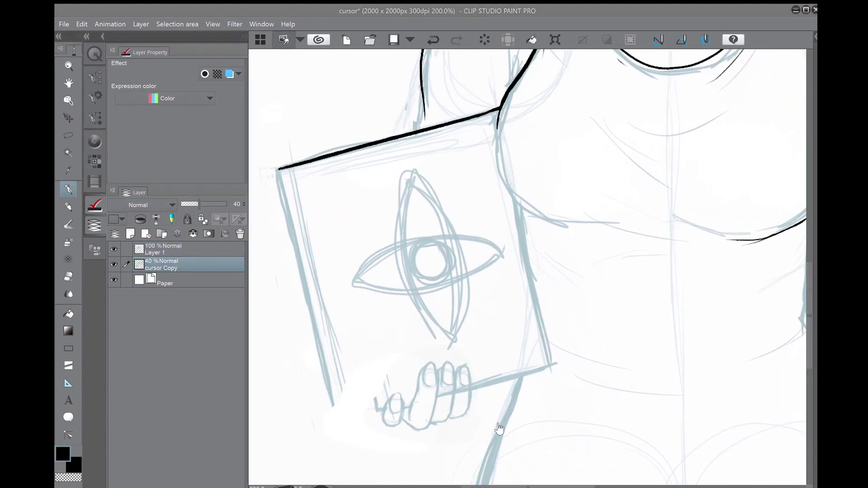
Ink the torso's left contour from the armpit around under the bust on Layer 1, with thin fabric folds across the chest
mouse_move(461, 163)
mouse_down()
mouse_move(462, 260)
mouse_move(556, 391)
mouse_up()
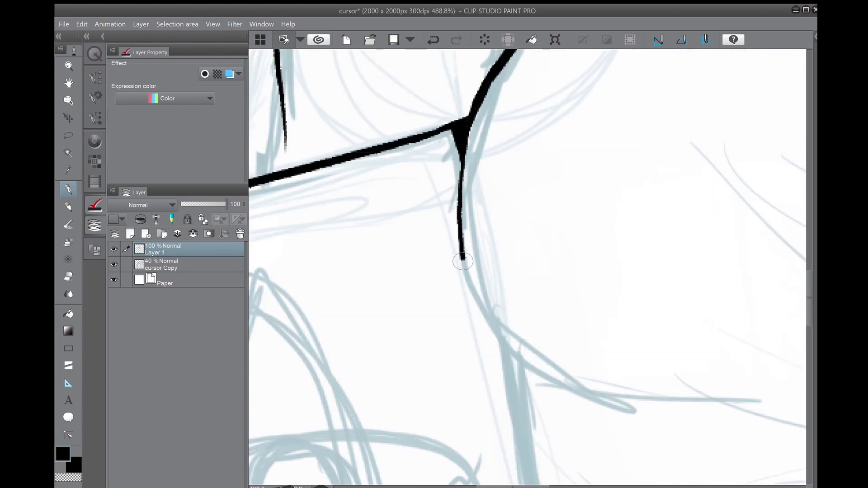
drag(528, 247, 478, 213)
scroll(458, 322, down, 3)
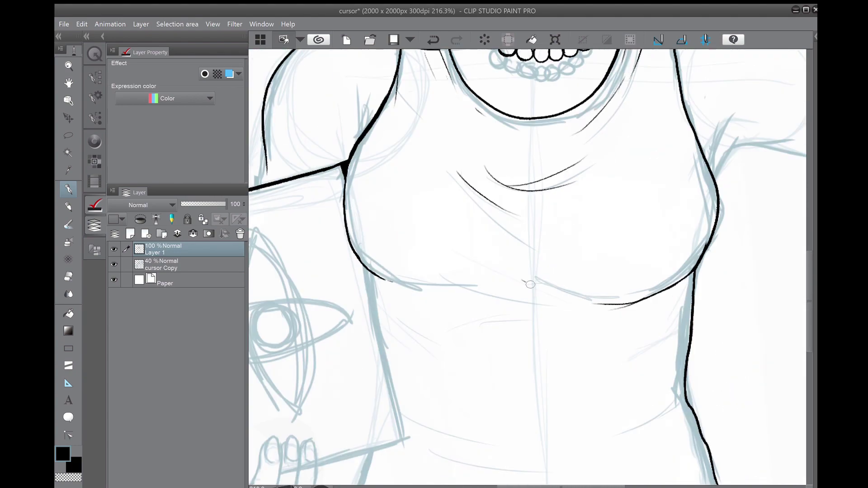
scroll(569, 232, down, 2)
Ink the book's right edge down to its corner and the bottom edge up to the fingers
scroll(475, 193, up, 3)
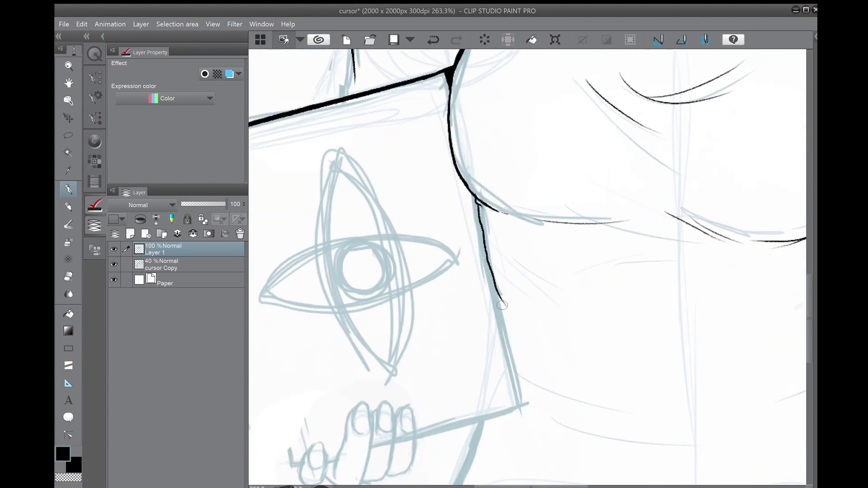
mouse_move(499, 295)
mouse_down()
mouse_move(538, 131)
mouse_move(538, 287)
mouse_up()
drag(538, 287, 572, 240)
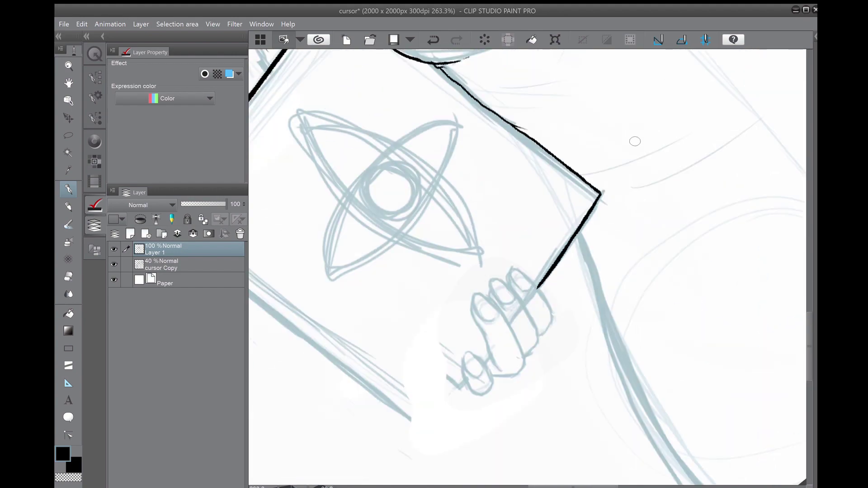
Ink the upper and lower outlines of the raised right arm, rounding the elbow below the candelabra base
scroll(624, 155, down, 3)
scroll(592, 176, up, 3)
mouse_move(593, 176)
mouse_down()
mouse_move(513, 340)
mouse_move(358, 423)
mouse_up()
drag(253, 296, 584, 332)
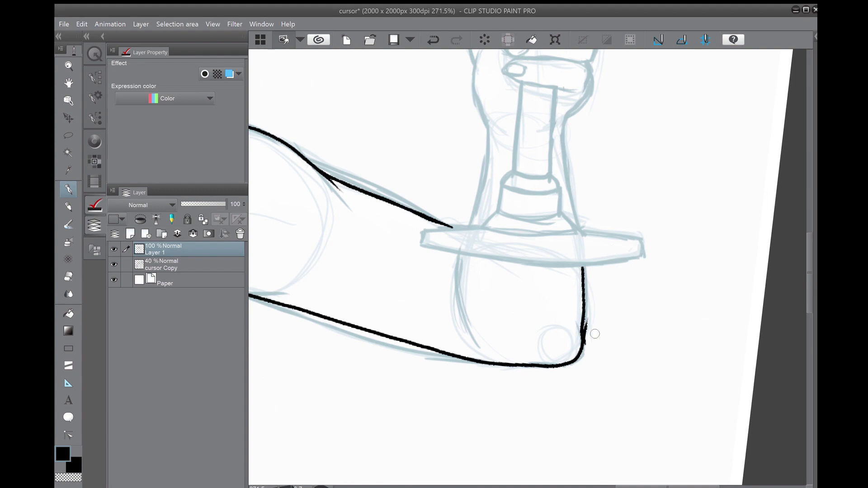
Hide the sketch layer, add shading creases by the taped eyes and collarbone lines, and turn the sketch back on
scroll(601, 309, up, 10)
scroll(390, 288, down, 3)
drag(565, 226, 352, 217)
click(114, 265)
scroll(433, 187, up, 5)
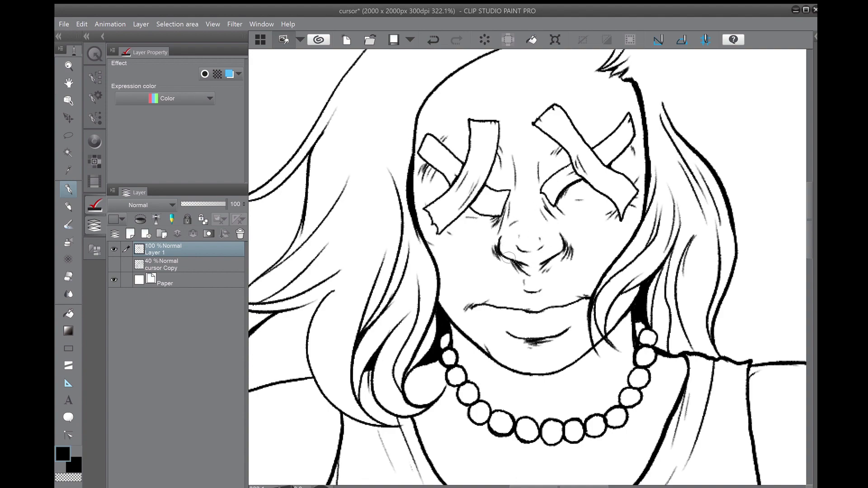
scroll(509, 259, down, 3)
scroll(353, 225, up, 4)
scroll(497, 271, down, 5)
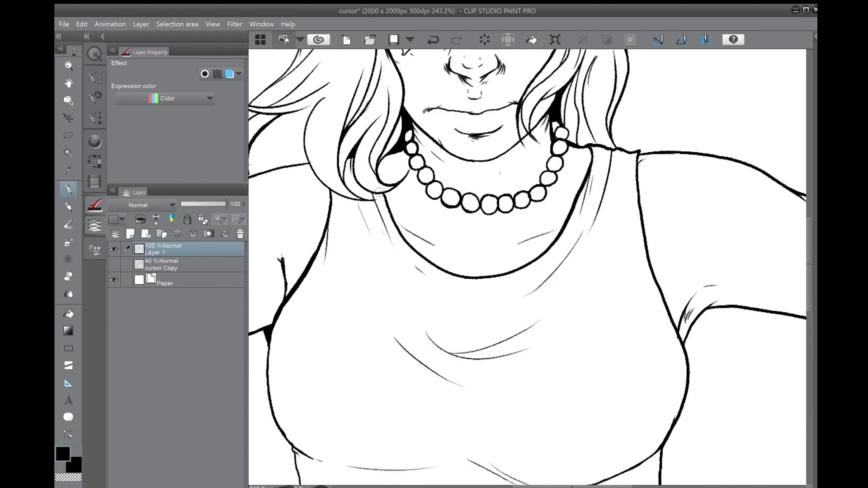
click(114, 265)
Extend the left arm line down to the book's top edge and ink the hip outlines below the waist
scroll(538, 193, up, 3)
scroll(419, 256, up, 3)
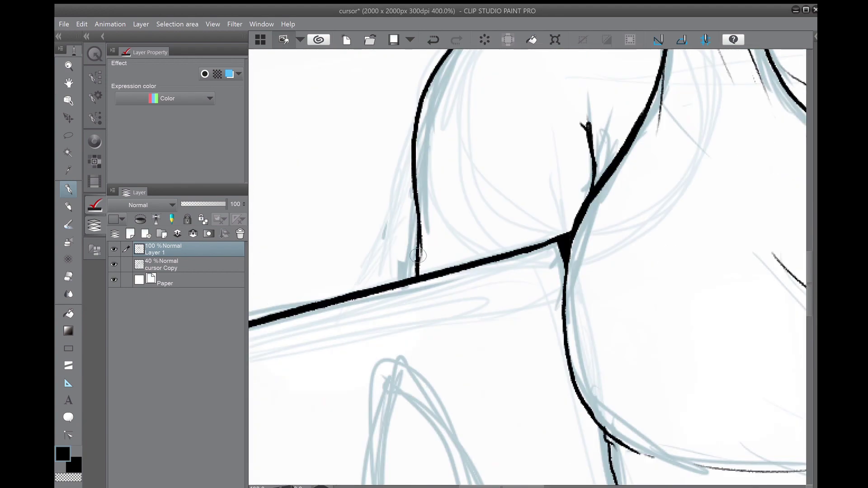
scroll(428, 267, down, 3)
drag(470, 167, 402, 426)
scroll(452, 199, down, 1)
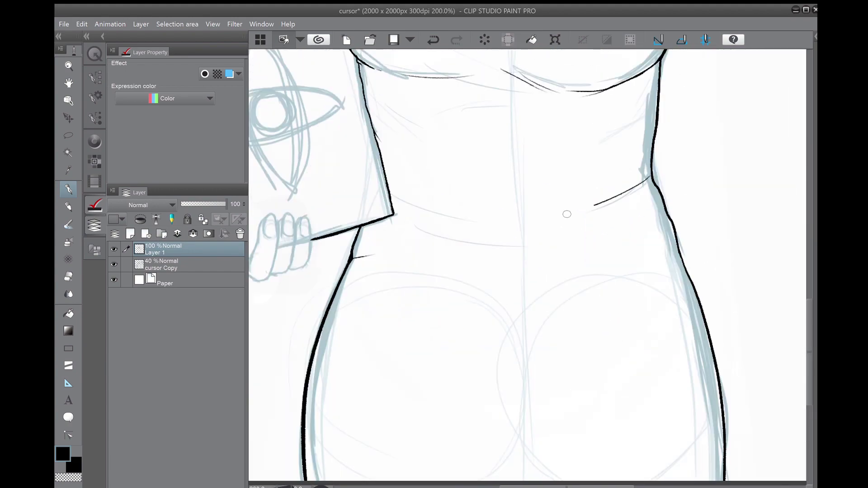
Undo the short waist fold and ink curved fabric folds across the waist and upper hips
click(433, 39)
scroll(657, 163, up, 3)
drag(659, 184, 507, 270)
mouse_move(678, 262)
mouse_down()
mouse_move(552, 300)
mouse_move(309, 290)
mouse_up()
scroll(453, 294, down, 2)
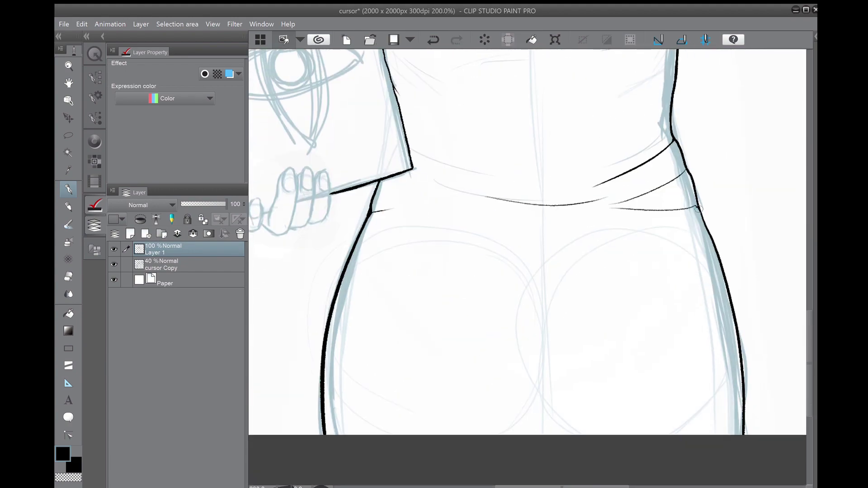
drag(463, 236, 590, 324)
scroll(676, 275, down, 2)
scroll(494, 314, up, 2)
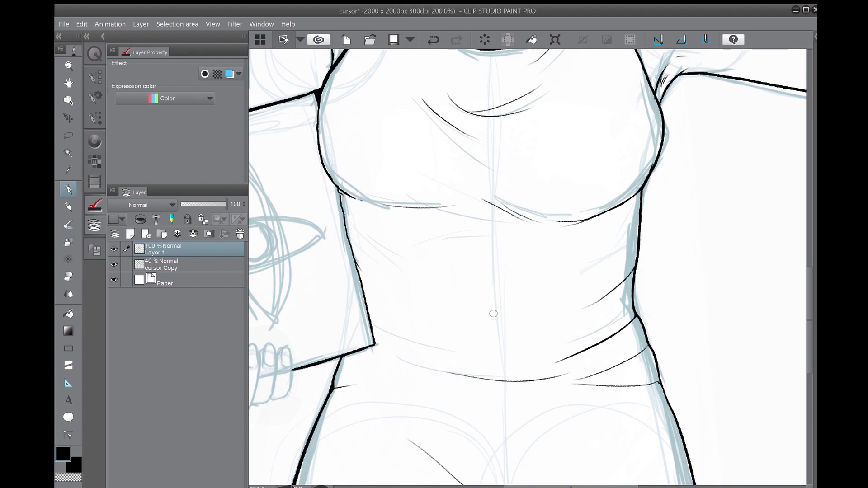
Check the torso line art with the sketch layer hidden, and turn the sketch back on
scroll(400, 265, down, 3)
scroll(453, 226, up, 1)
click(113, 265)
click(114, 264)
Ink the bent wick, top edge and uneven sides of the leftmost candle
scroll(520, 224, up, 4)
drag(488, 286, 485, 256)
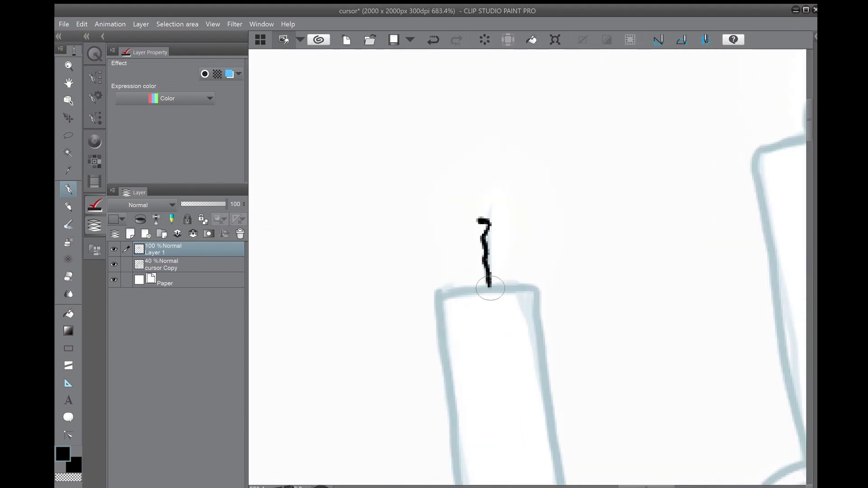
mouse_move(490, 287)
mouse_down()
mouse_move(434, 294)
mouse_move(535, 287)
mouse_move(541, 323)
mouse_up()
drag(435, 294, 441, 364)
scroll(441, 364, down, 5)
drag(403, 138, 438, 367)
drag(511, 92, 531, 245)
key(ctrl+z)
drag(514, 128, 540, 332)
Add the melted rim and long wax drips running down the leftmost candle
scroll(543, 317, up, 5)
mouse_move(450, 231)
mouse_down()
mouse_move(463, 231)
mouse_move(497, 308)
mouse_up()
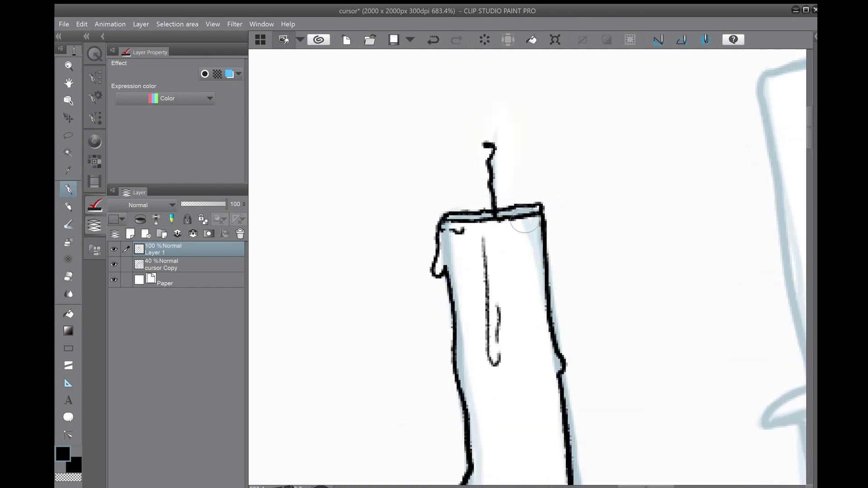
drag(498, 236, 512, 236)
scroll(511, 235, down, 5)
drag(459, 292, 461, 312)
drag(494, 176, 497, 289)
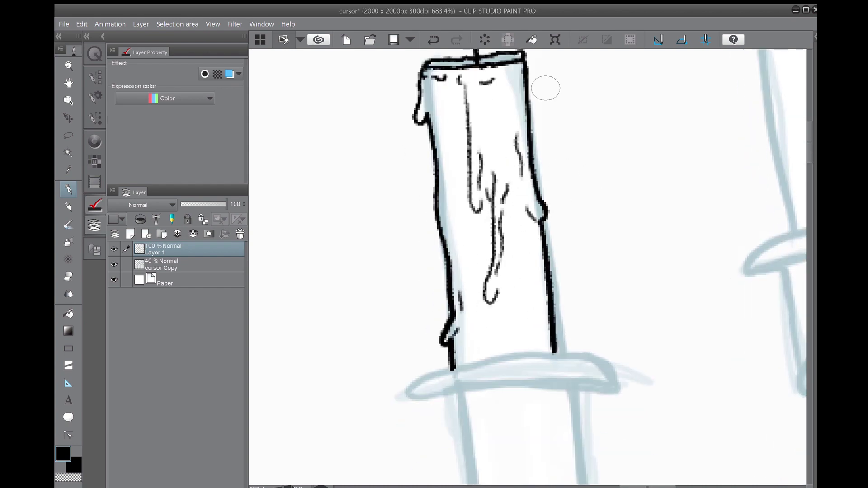
Ink the wide drip-pan rim and the upper cylinder of the leftmost candle's holder
scroll(518, 153, down, 5)
scroll(497, 226, up, 5)
drag(539, 176, 414, 344)
drag(489, 254, 583, 176)
drag(506, 205, 410, 333)
drag(475, 224, 486, 319)
drag(568, 217, 583, 312)
Ink the lower cylinder and rounded bottom ring of the leftmost candle's holder
scroll(525, 271, down, 5)
drag(559, 237, 448, 307)
drag(447, 299, 527, 235)
drag(448, 233, 461, 296)
drag(533, 222, 536, 290)
mouse_move(535, 292)
mouse_down()
mouse_move(452, 310)
mouse_move(543, 294)
mouse_up()
scroll(452, 281, up, 3)
scroll(458, 358, up, 7)
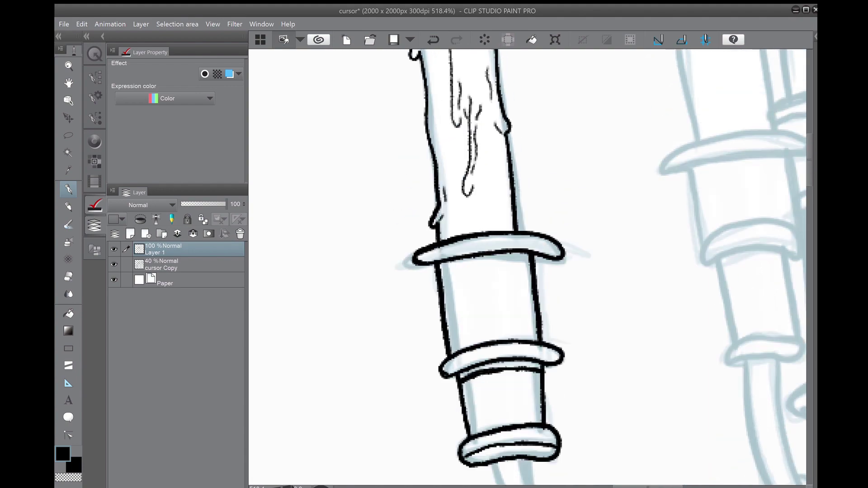
Lasso the inked leftmost holder, paste a copy on a new layer, and place it under the second candle
scroll(513, 230, down, 5)
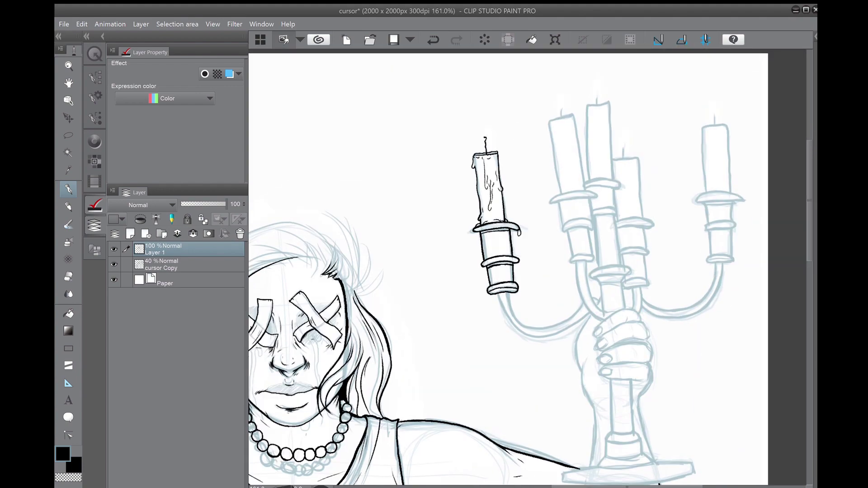
scroll(366, 283, up, 3)
key(m)
scroll(384, 316, up, 4)
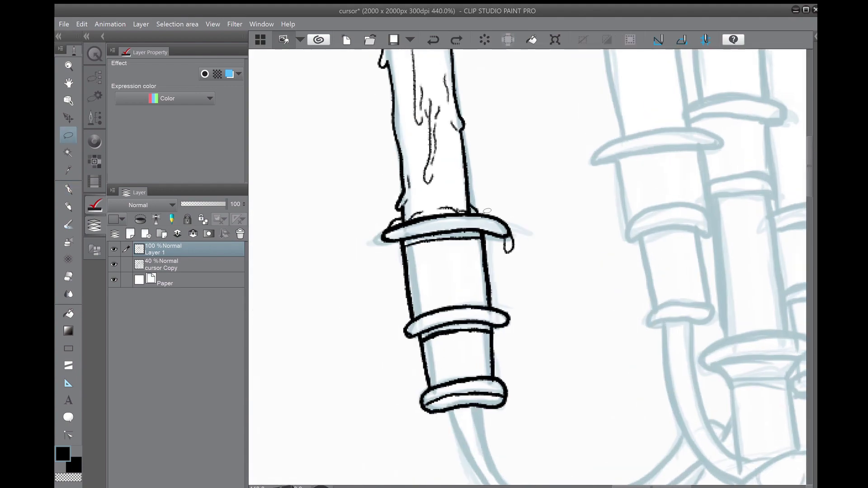
scroll(384, 316, down, 4)
key(ctrl+c)
key(ctrl+v)
scroll(528, 267, up, 3)
click(555, 40)
drag(375, 294, 511, 242)
key(Return)
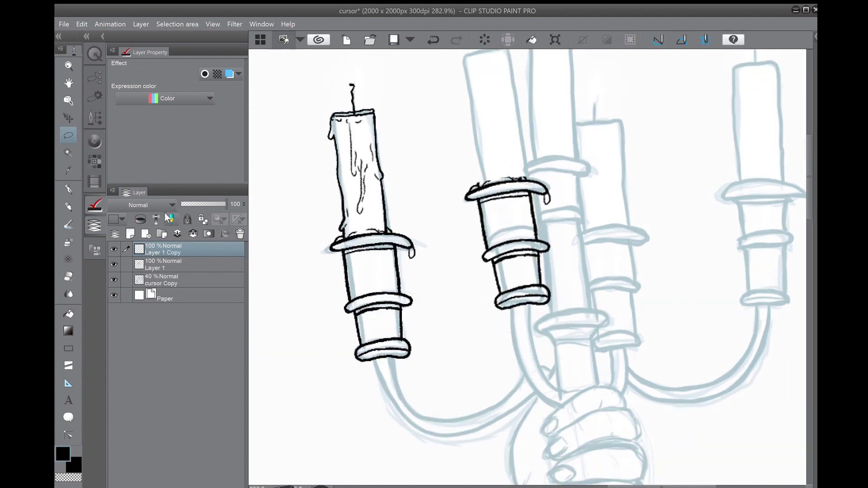
Paste another copy of the holder and fit it over the sketched holder of the rightmost candle
key(ctrl+c)
key(ctrl+v)
key(ctrl+t)
drag(371, 294, 721, 249)
scroll(721, 249, up, 1)
drag(610, 253, 622, 254)
key(Return)
scroll(304, 227, down, 2)
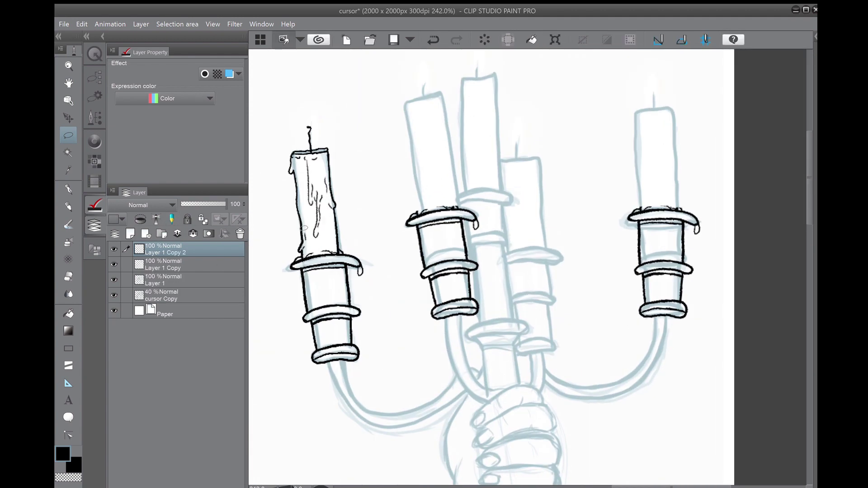
Merge the holder copies, place one more copy under the short candle, and merge it into the same layer
key(ctrl+e)
key(ctrl+c)
key(ctrl+v)
key(ctrl+t)
drag(325, 307, 531, 303)
key(Return)
key(ctrl+e)
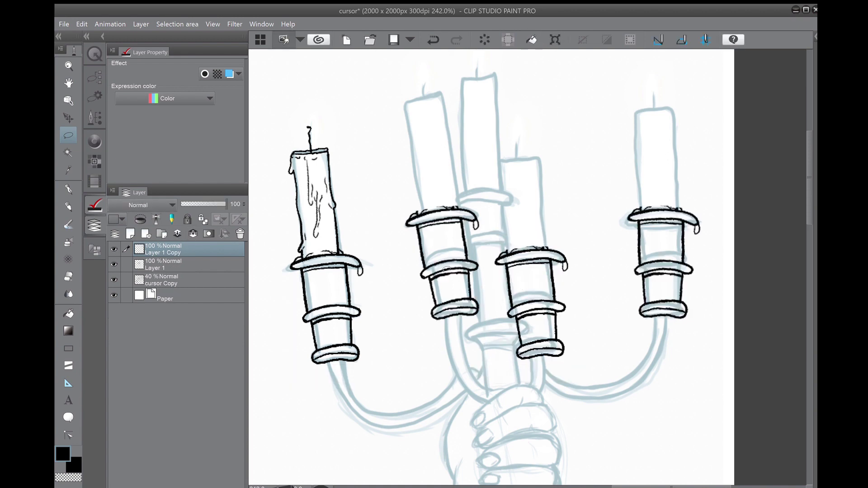
Ink the short candle above its copied holder with a curved wick, wavy outline and wax drips
scroll(447, 269, up, 3)
key(p)
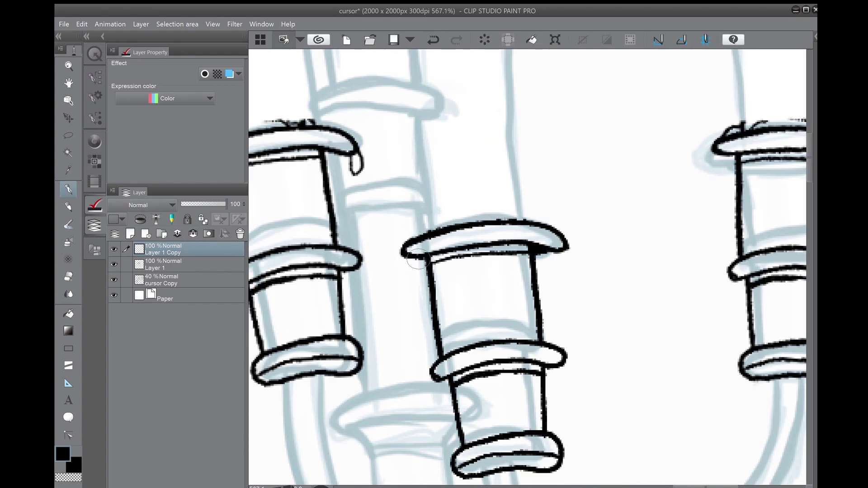
scroll(418, 259, up, 3)
drag(443, 178, 535, 272)
drag(548, 383, 531, 241)
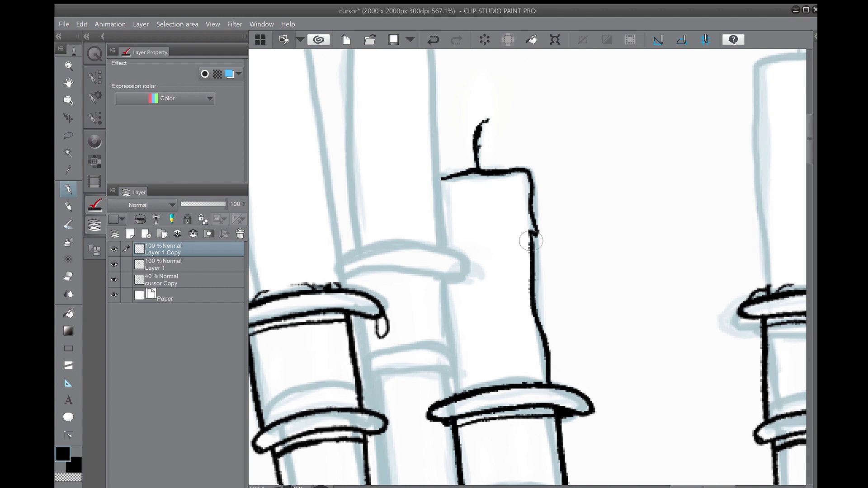
drag(470, 218, 469, 332)
drag(482, 357, 485, 242)
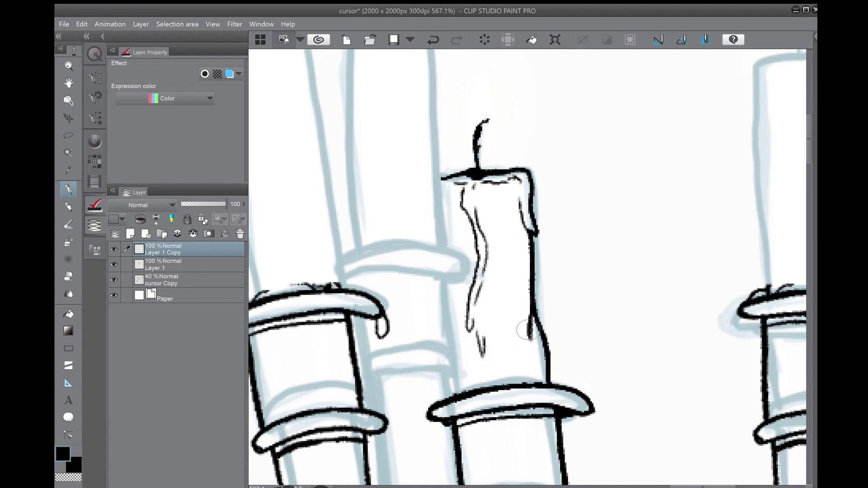
Ink the rightmost candle with a straight wick, jagged melted edge, and drips down its sides and front
scroll(568, 286, down, 5)
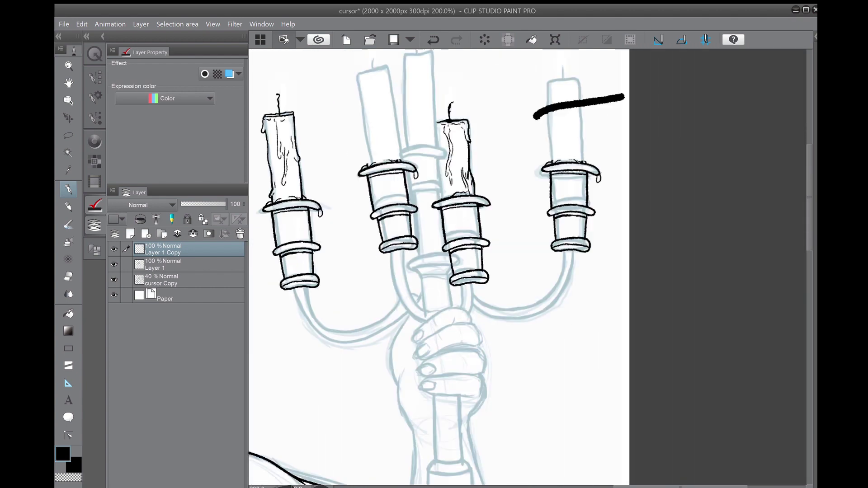
scroll(568, 181, up, 5)
mouse_move(580, 175)
mouse_down()
mouse_move(495, 192)
mouse_move(503, 404)
mouse_up()
drag(582, 181, 599, 407)
drag(557, 402, 545, 293)
drag(537, 289, 533, 400)
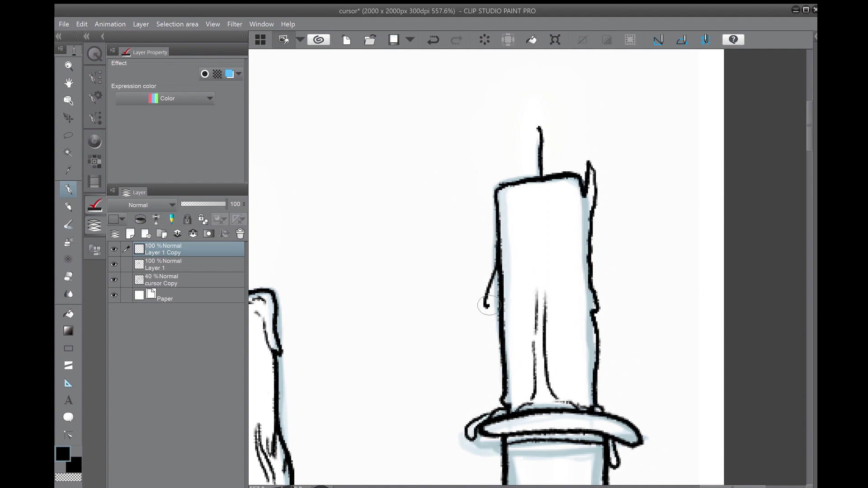
drag(485, 299, 494, 362)
drag(505, 258, 509, 189)
scroll(584, 298, down, 5)
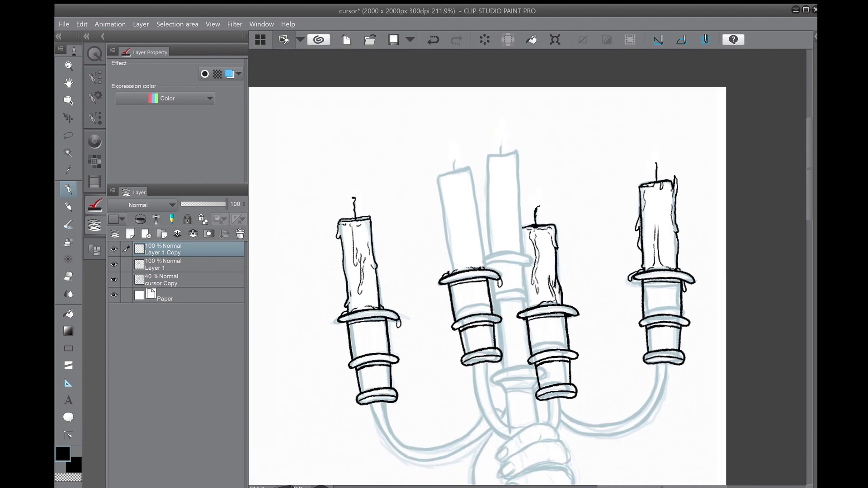
Ink the tilted second candle's wick, outline and wax drips, and clean up the copied drip on its holder rim
scroll(402, 236, up, 4)
drag(481, 195, 517, 336)
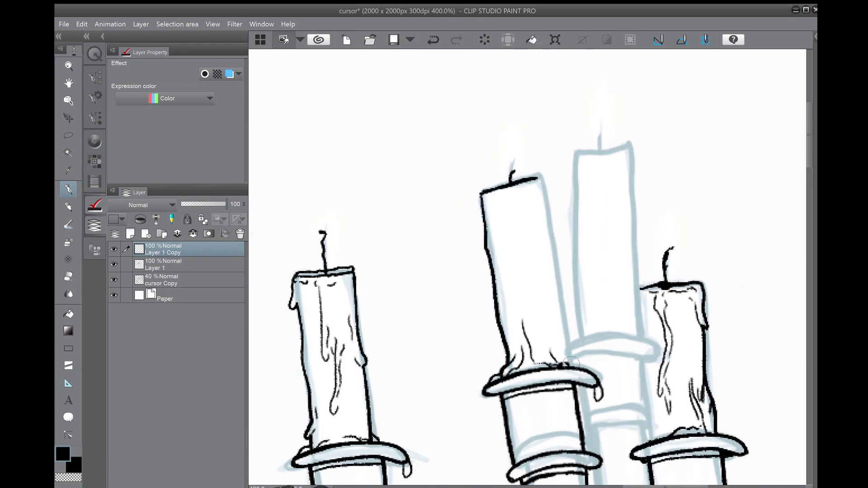
drag(568, 361, 537, 171)
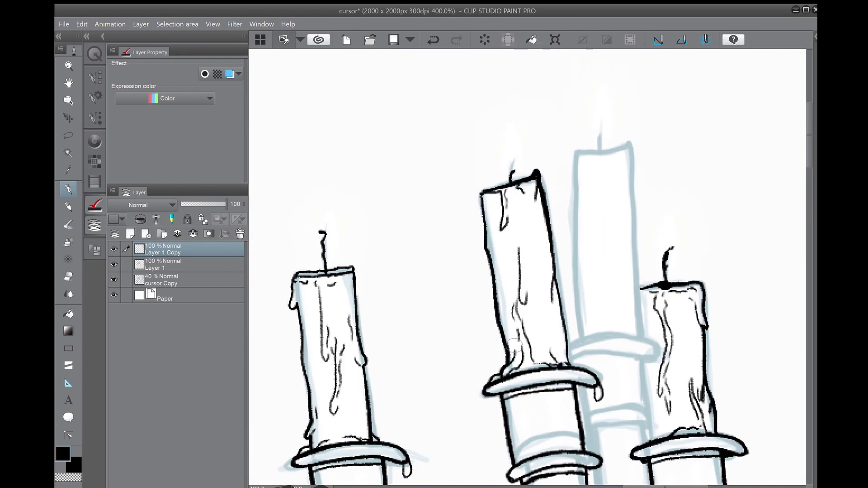
scroll(514, 325, up, 2)
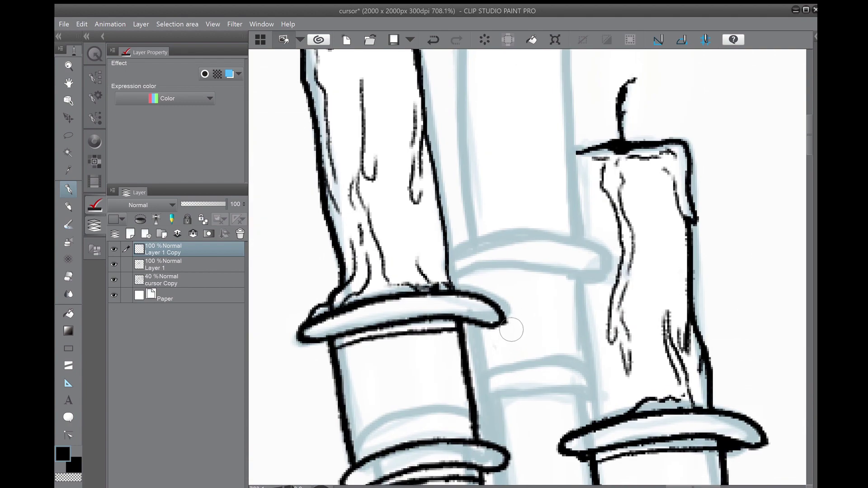
scroll(514, 326, down, 5)
scroll(394, 209, up, 5)
On Layer 1, ink the flat oval base plate of the candelabra over the raised forearm
scroll(394, 209, down, 8)
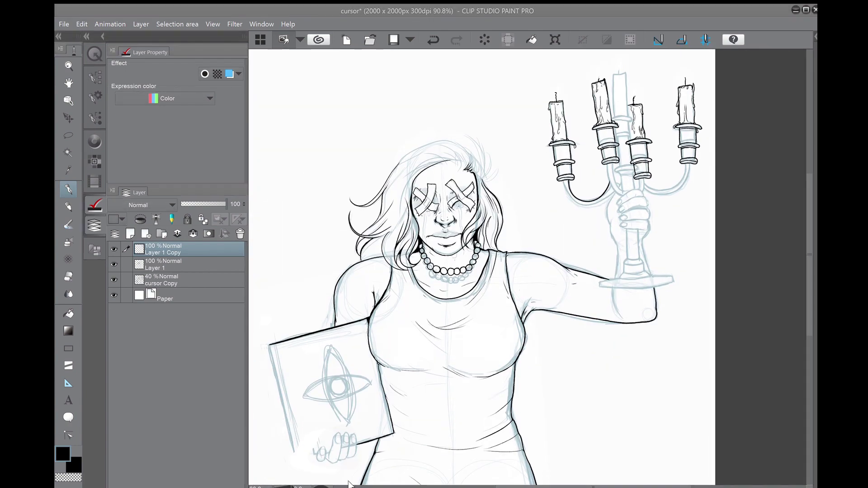
scroll(633, 289, up, 7)
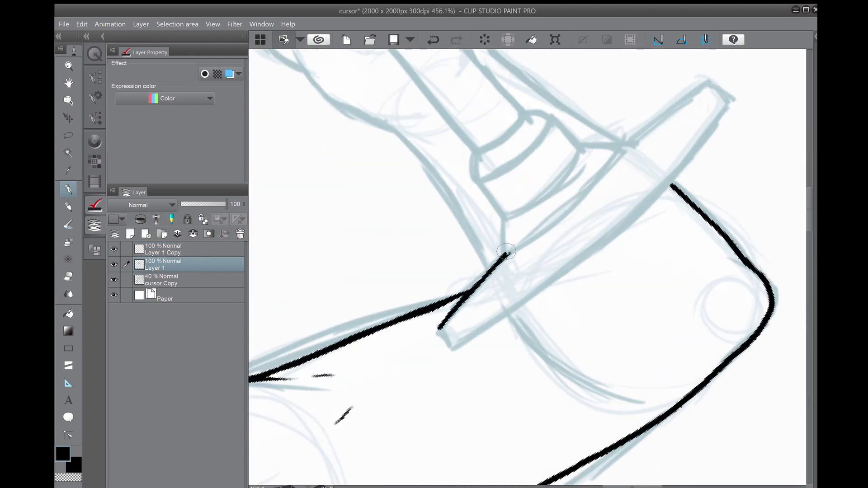
mouse_move(602, 271)
mouse_down()
mouse_move(546, 242)
mouse_move(510, 305)
mouse_up()
mouse_move(614, 239)
mouse_down()
mouse_move(377, 432)
mouse_move(394, 437)
mouse_up()
key(ctrl+at)
Ink the flared foot and stacked collar tiers rising from the candelabra's base plate
drag(445, 388, 596, 377)
drag(554, 355, 445, 382)
drag(498, 316, 490, 337)
drag(457, 378, 457, 336)
drag(563, 369, 480, 346)
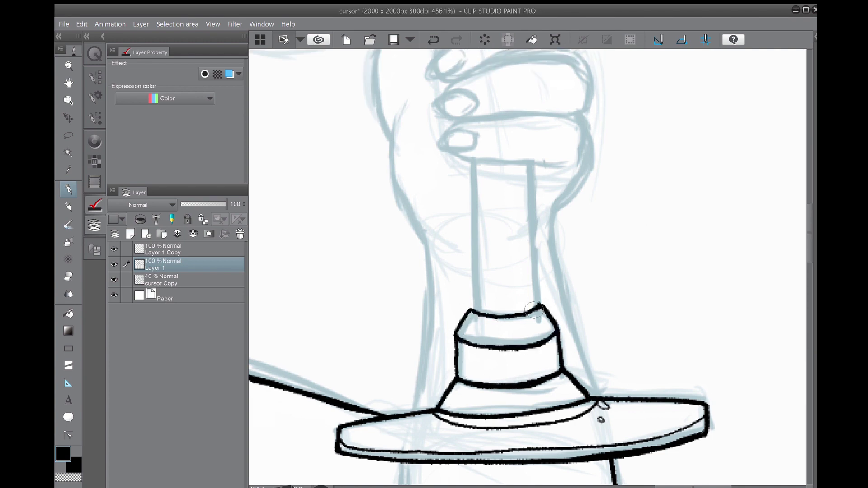
Ink the tapered stem between the base and the hand, with a thin ring and vertical flutes
drag(585, 195, 573, 313)
mouse_move(458, 278)
mouse_down()
mouse_move(465, 417)
mouse_move(458, 421)
mouse_up()
drag(528, 414, 515, 285)
drag(487, 375, 472, 289)
drag(516, 267, 487, 301)
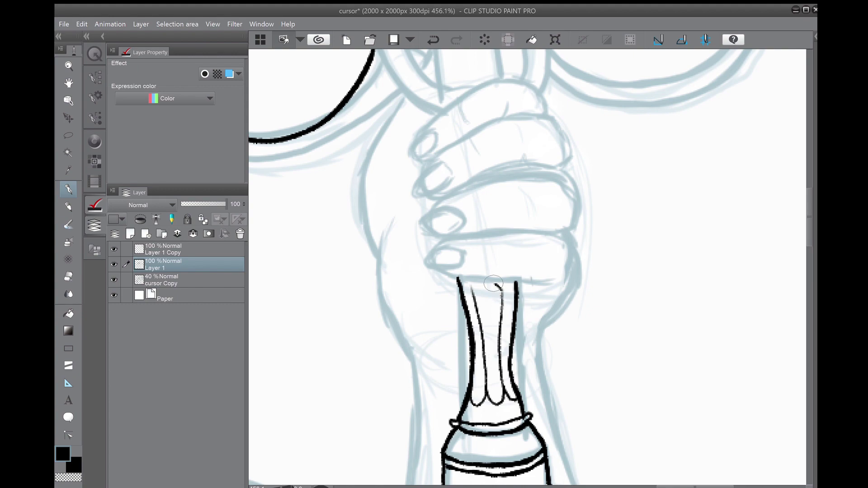
drag(461, 258, 514, 290)
Ink the central column's collar, upper ring and curved body above the hand, and undo its first flute lines
scroll(498, 294, down, 5)
scroll(526, 217, up, 6)
scroll(525, 217, down, 8)
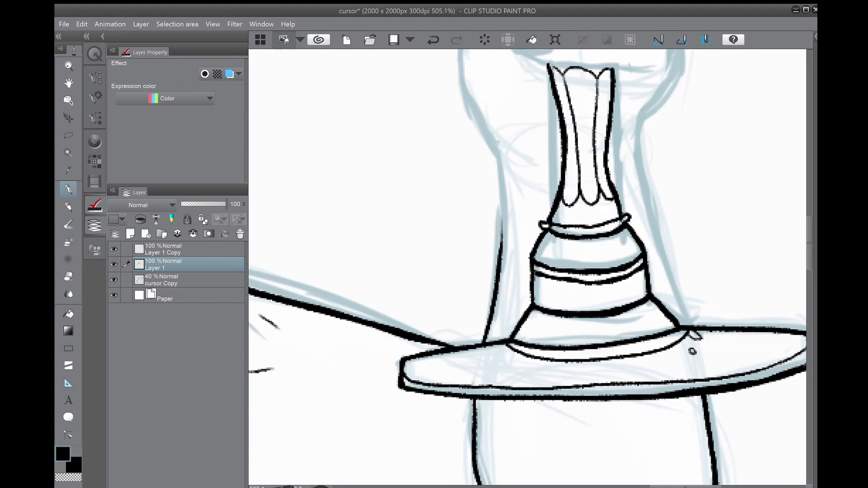
scroll(624, 108, up, 8)
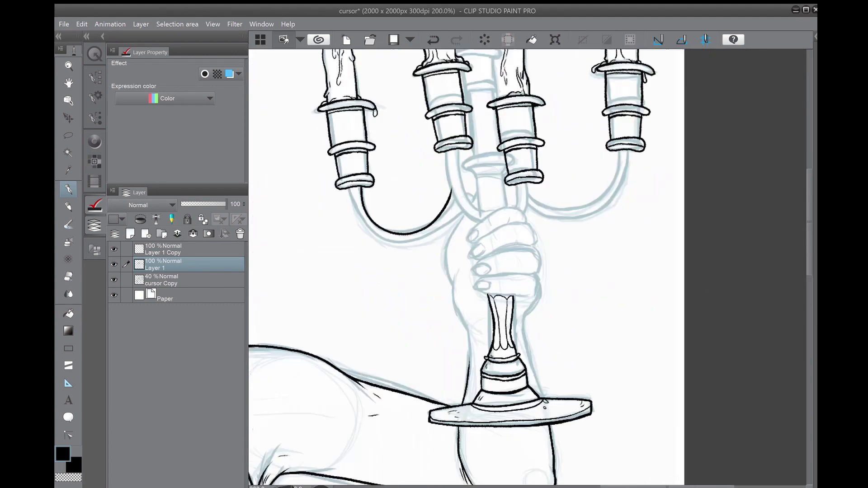
drag(495, 346, 613, 327)
drag(505, 349, 515, 366)
scroll(527, 352, up, 3)
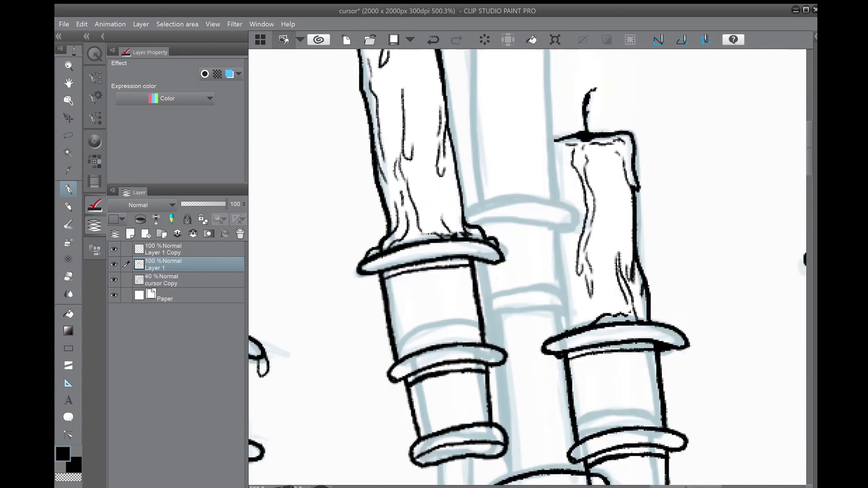
drag(480, 269, 529, 243)
drag(530, 316, 492, 241)
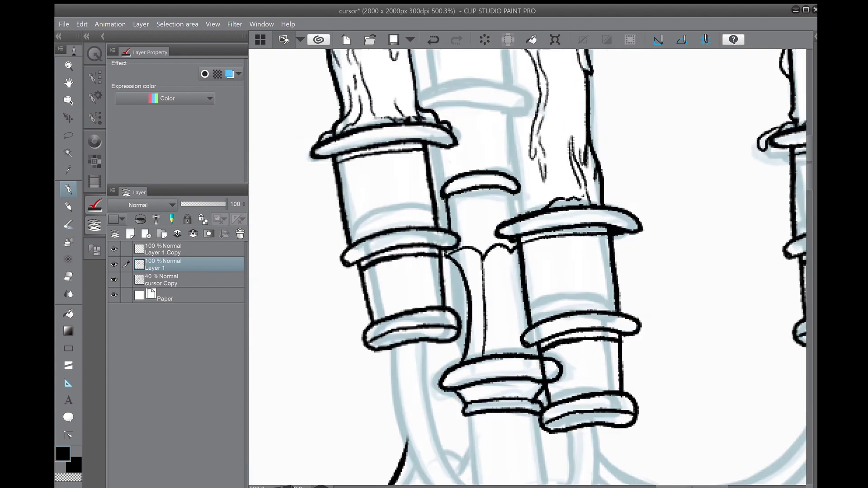
key(ctrl+z)
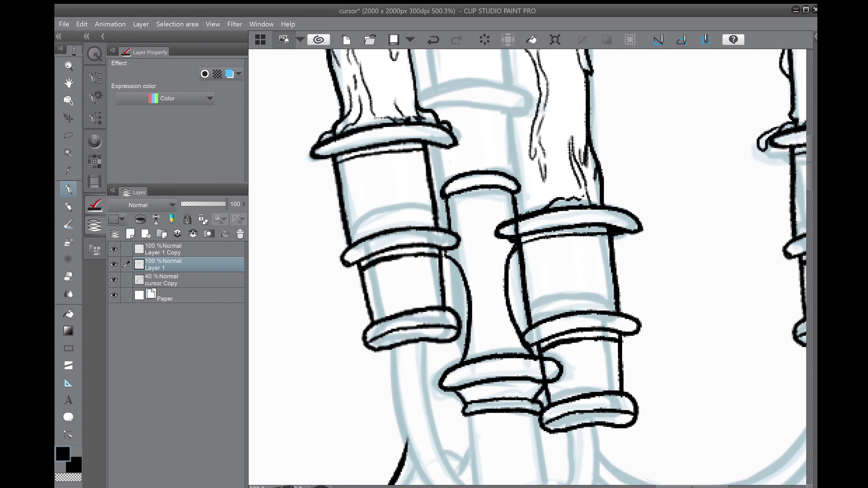
On the Layer 1 Copy layer, erase the short candle holder's rim where it overlaps the central column, and return to Layer 1
key(alt+bracketright)
scroll(513, 342, up, 3)
key(alt+bracketleft)
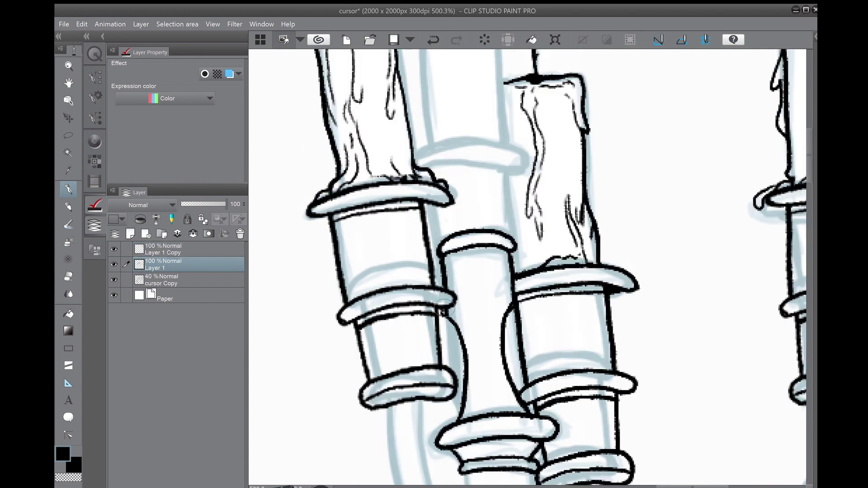
Add flutes and a segmented ring to the central column, and ink the plain section above it
scroll(473, 403, up, 1)
scroll(484, 343, down, 2)
scroll(492, 299, up, 3)
scroll(502, 261, up, 1)
drag(494, 279, 440, 266)
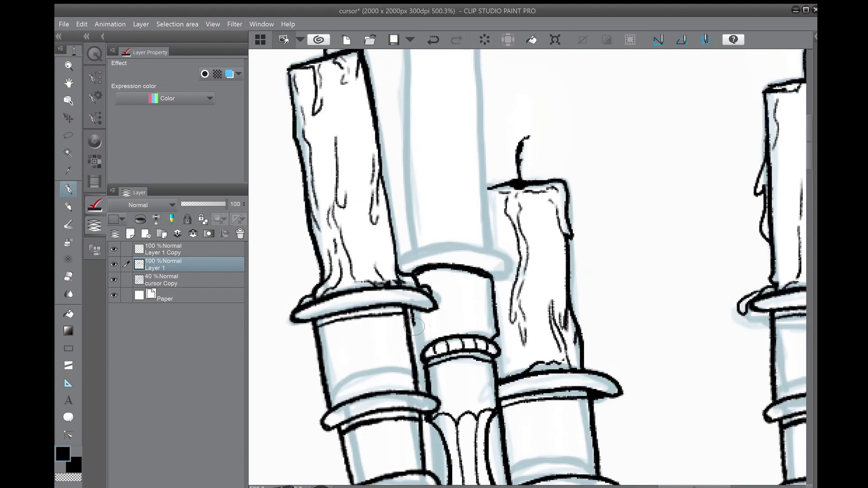
Ink the central candle's drip-pan rim, tall outline, looped wick and wax drips
scroll(411, 312, up, 2)
drag(403, 312, 500, 325)
scroll(491, 324, up, 4)
drag(404, 390, 471, 313)
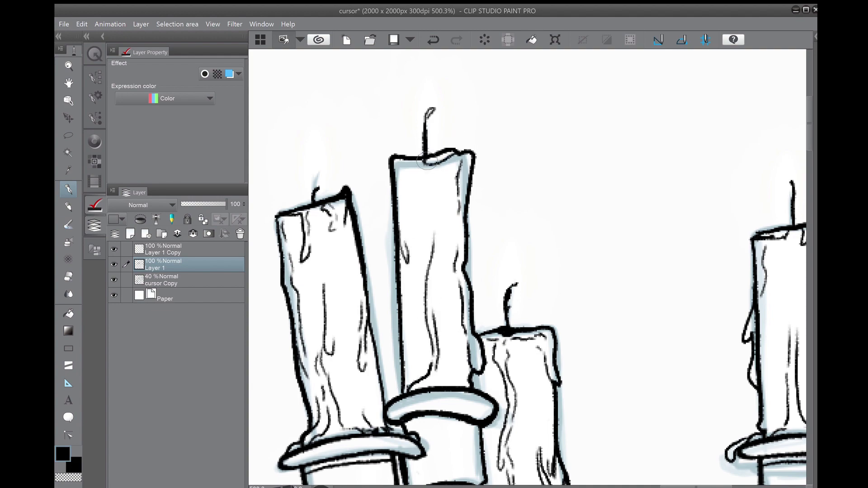
Add segment lines to the central column's lower collar and extend the stem's sides down to the hand
scroll(443, 172, down, 5)
scroll(443, 226, up, 2)
drag(442, 251, 454, 348)
drag(334, 236, 347, 410)
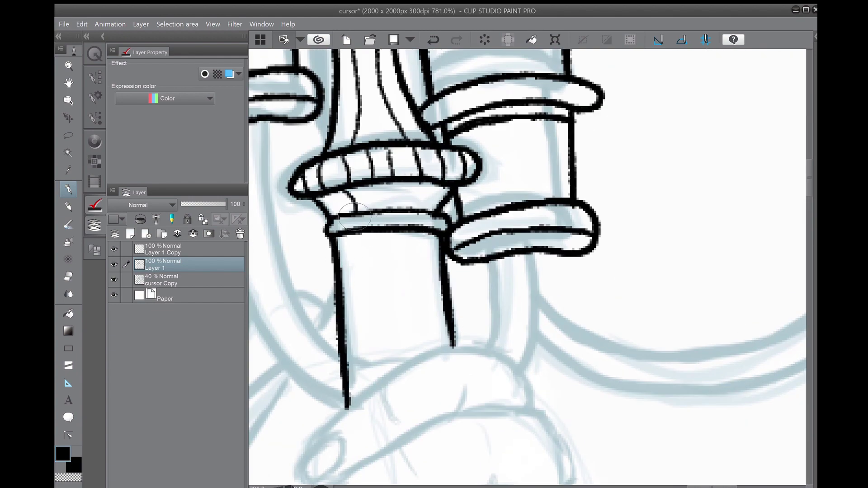
Ink a curled scroll ornament below the leftmost holder and start the outer curve of its arm
scroll(337, 187, down, 8)
scroll(452, 204, up, 7)
mouse_move(472, 197)
mouse_down()
mouse_move(436, 233)
mouse_move(414, 398)
mouse_up()
drag(412, 190, 437, 231)
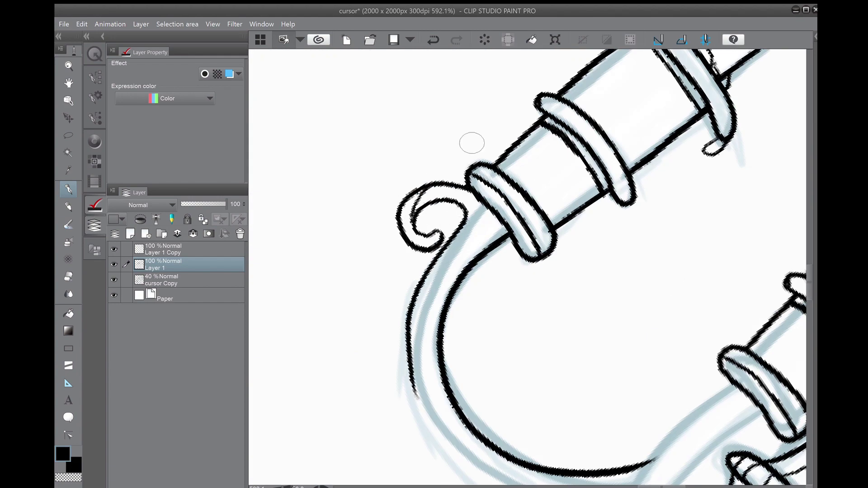
Complete the outer curve of the leftmost candelabra arm and ink the outer edge of the gripping hand
scroll(471, 143, down, 2)
drag(473, 151, 393, 411)
drag(434, 340, 389, 425)
drag(443, 174, 391, 359)
Check the candelabra line art with the sketch layer hidden, and turn the sketch back on
scroll(407, 271, down, 5)
scroll(407, 271, up, 1)
click(114, 279)
click(114, 279)
Ink the curved arm and small scroll below the second holder from the left, and the arm section emerging behind it
scroll(646, 136, up, 5)
scroll(500, 218, down, 5)
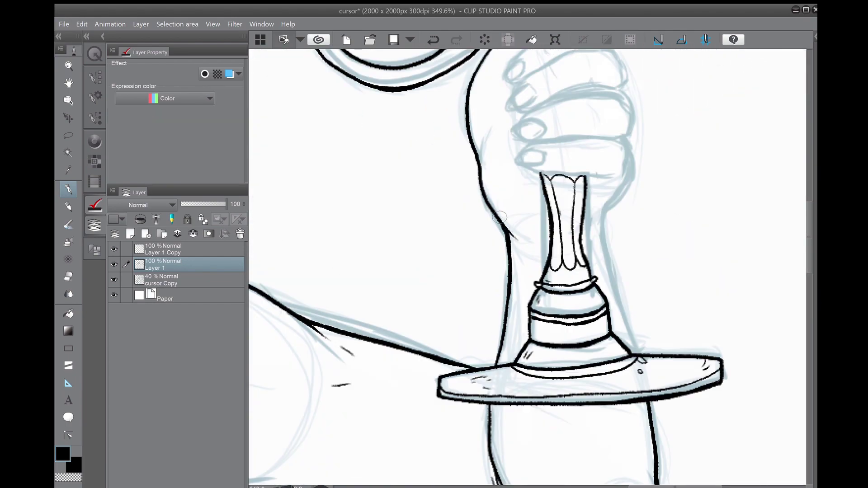
scroll(500, 218, up, 5)
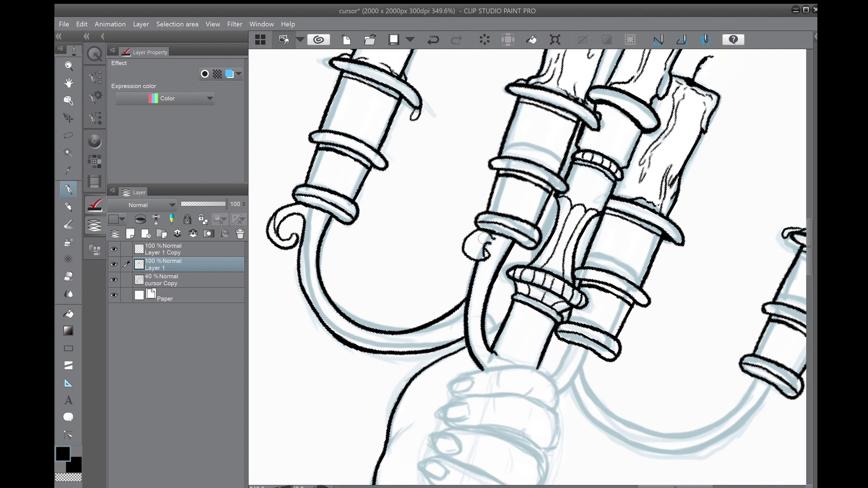
drag(491, 328, 459, 296)
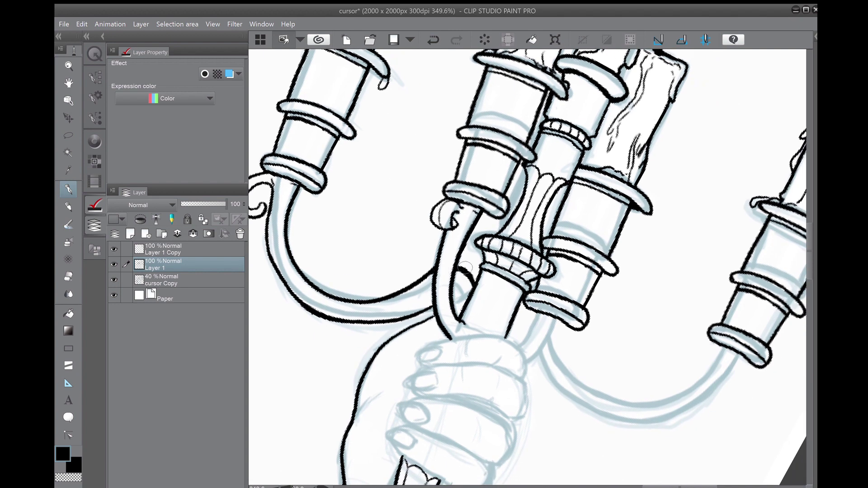
Ink both edges of the rightmost candelabra arm, with its curled scroll below the holder and beaded trim where it meets the stem
key(ctrl+0)
scroll(624, 167, up, 3)
mouse_move(624, 166)
mouse_down()
mouse_move(441, 239)
mouse_move(637, 165)
mouse_move(669, 253)
mouse_up()
key(ctrl+z)
key(ctrl+z)
scroll(637, 164, up, 2)
scroll(669, 253, down, 4)
scroll(629, 230, up, 6)
key(ctrl+z)
scroll(629, 229, down, 3)
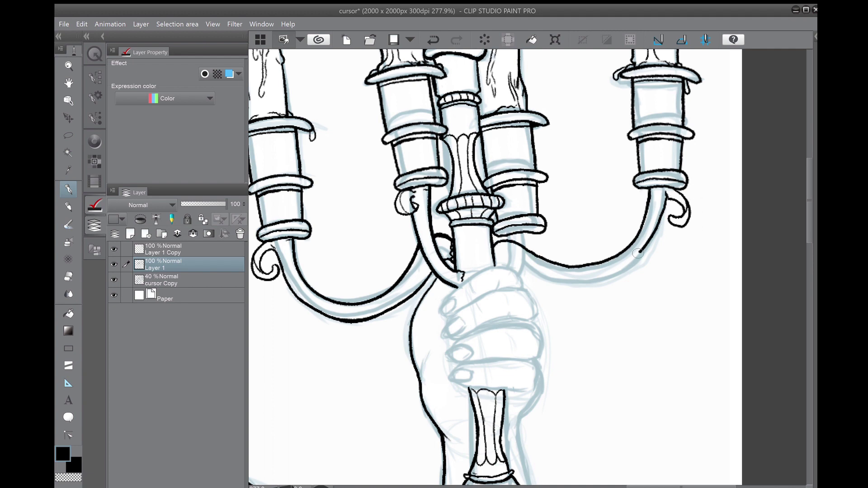
drag(665, 185, 670, 209)
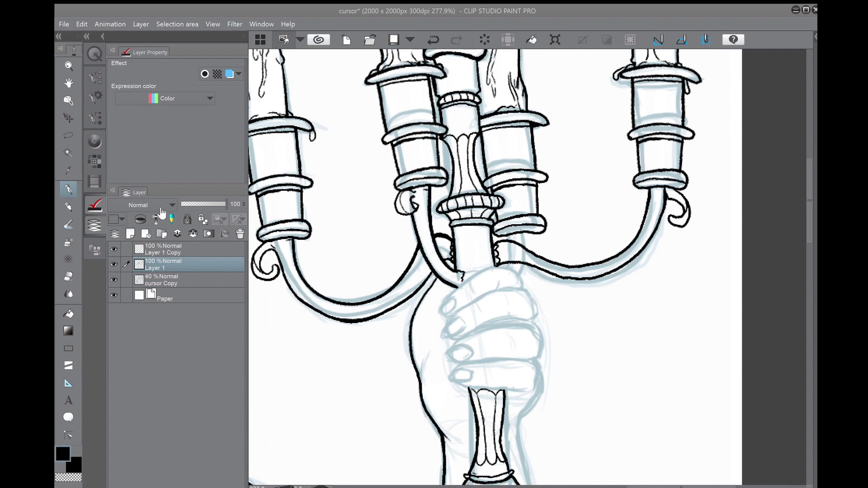
scroll(496, 267, up, 3)
drag(508, 300, 562, 387)
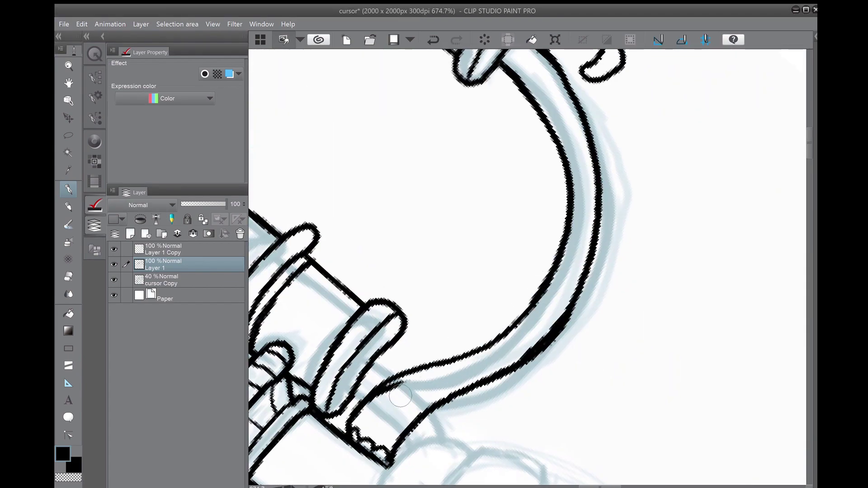
Add small nicks and a ring detail along the leftmost candelabra arm
scroll(495, 267, down, 4)
key(ctrl+@)
scroll(548, 283, up, 4)
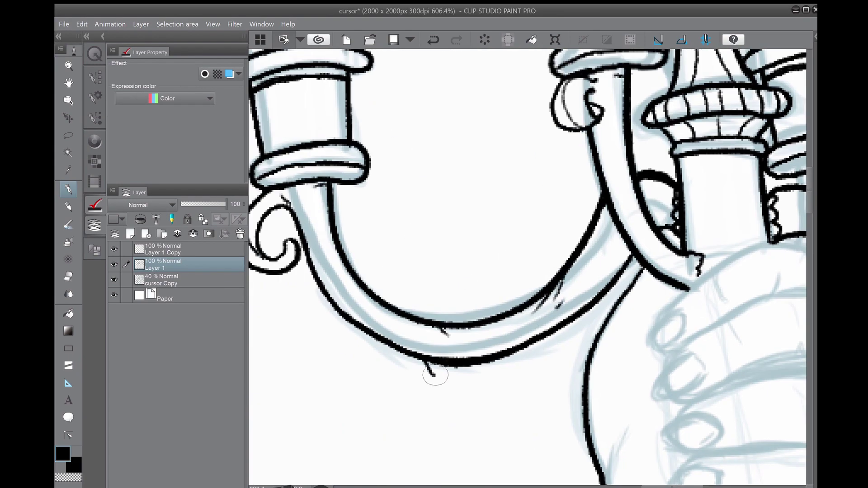
scroll(492, 253, down, 1)
drag(544, 295, 548, 305)
Ink the upper two fingers gripping the candelabra with pointed nails and short crease marks at the knuckles
drag(537, 349, 576, 285)
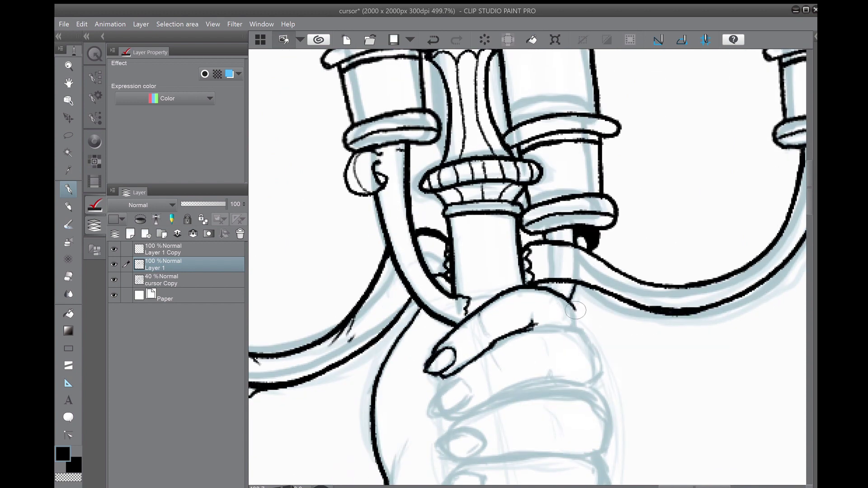
drag(457, 376, 464, 284)
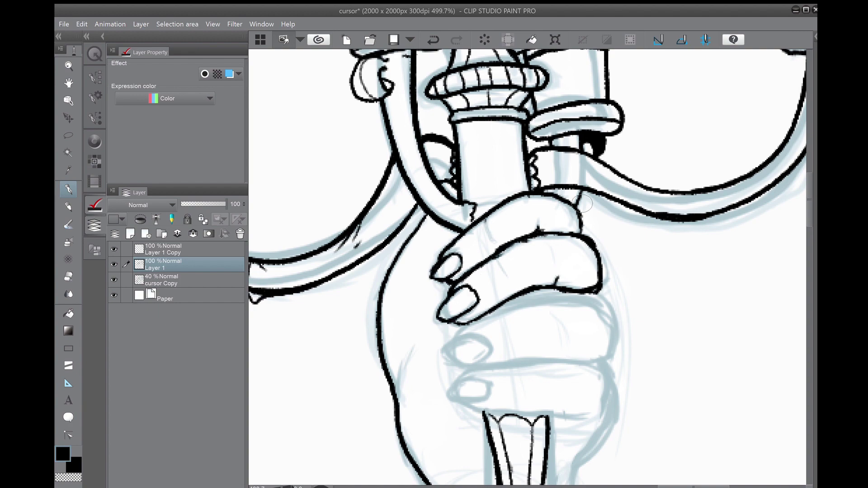
scroll(585, 204, up, 2)
drag(585, 204, 497, 204)
scroll(498, 203, down, 3)
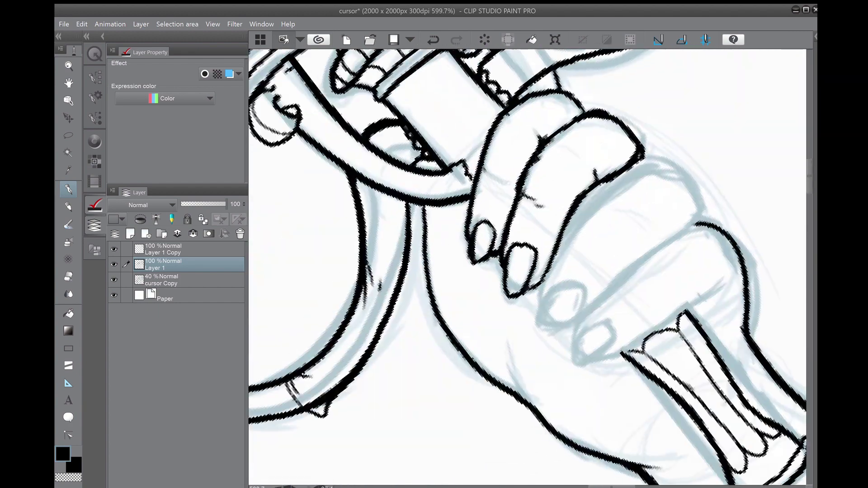
Ink the lower two fingers with pointed nails around the candelabra stem, adding knuckle creases and a thick shadow line between fingers
drag(629, 312, 579, 330)
drag(581, 291, 525, 362)
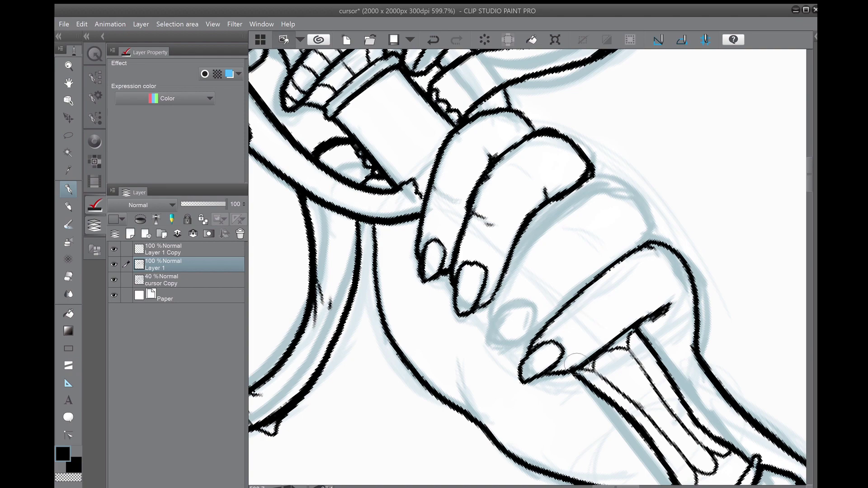
scroll(560, 325, down, 4)
scroll(560, 325, up, 6)
mouse_move(520, 222)
mouse_down()
mouse_move(380, 382)
mouse_move(430, 389)
mouse_move(474, 377)
mouse_up()
scroll(474, 376, down, 3)
scroll(661, 345, up, 2)
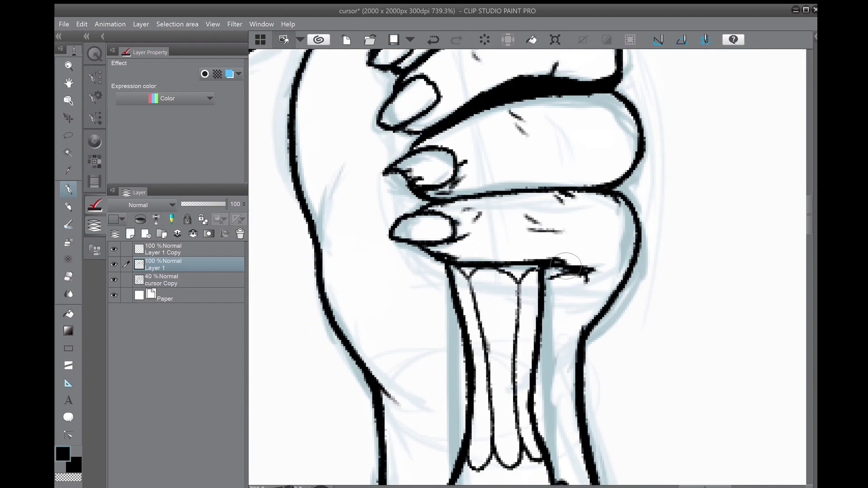
With the sketch layer hidden, thicken the gripping hand's outer edge and add fine crease lines to the palm, fingers and wrist
key(ctrl+0)
scroll(596, 231, up, 5)
scroll(595, 231, down, 3)
scroll(595, 231, down, 2)
scroll(588, 246, up, 5)
drag(468, 400, 520, 274)
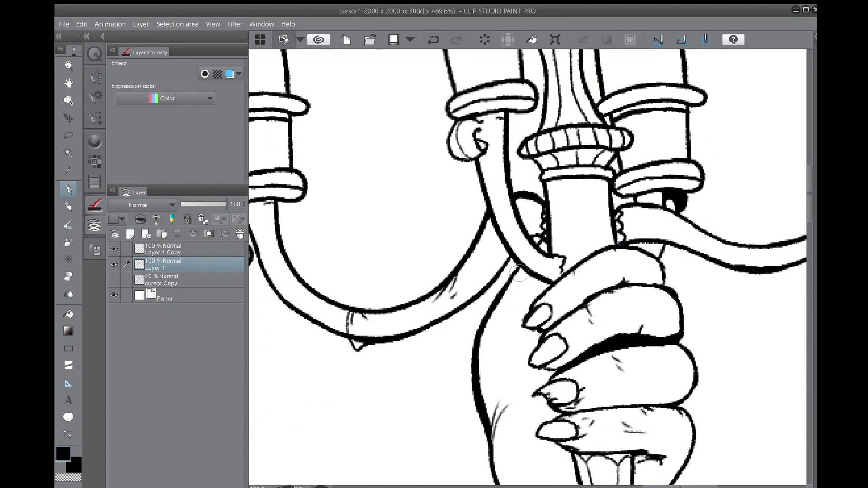
scroll(560, 275, down, 4)
scroll(495, 203, up, 5)
scroll(622, 285, down, 2)
scroll(512, 197, up, 3)
drag(512, 65, 549, 193)
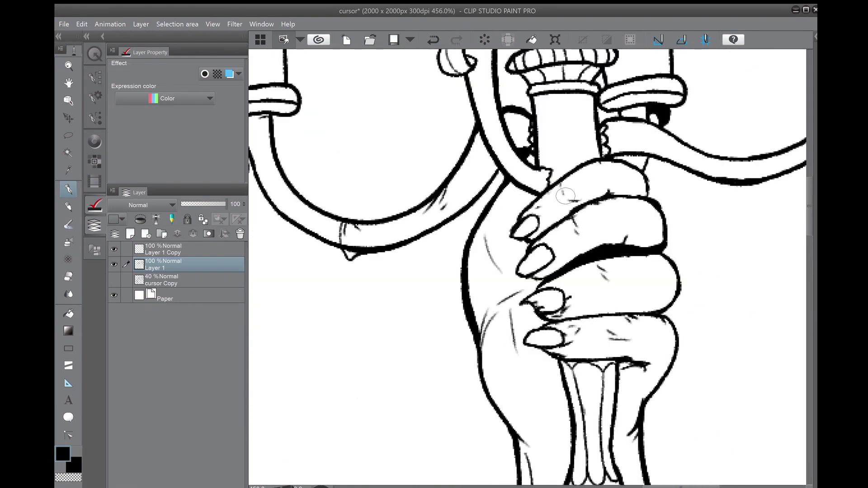
Turn the sketch layer back on and ink the three grouped fingers with pointed nails at the book's lower edge
scroll(628, 281, down, 8)
click(114, 279)
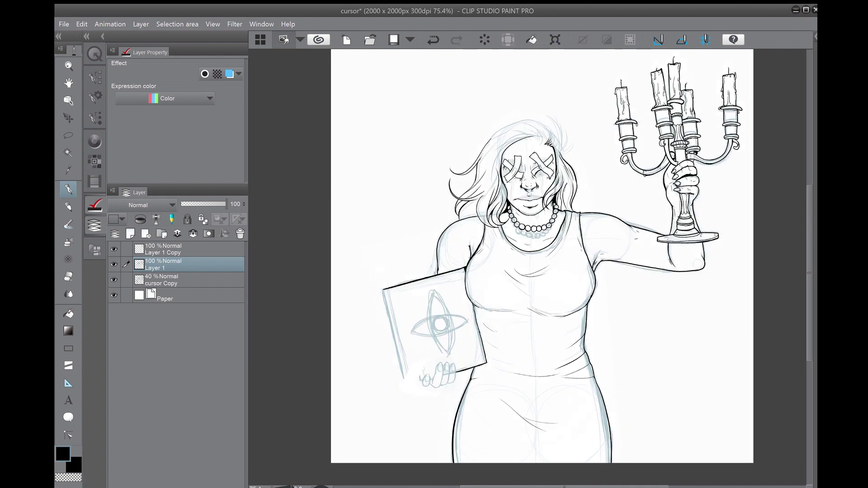
scroll(435, 319, up, 9)
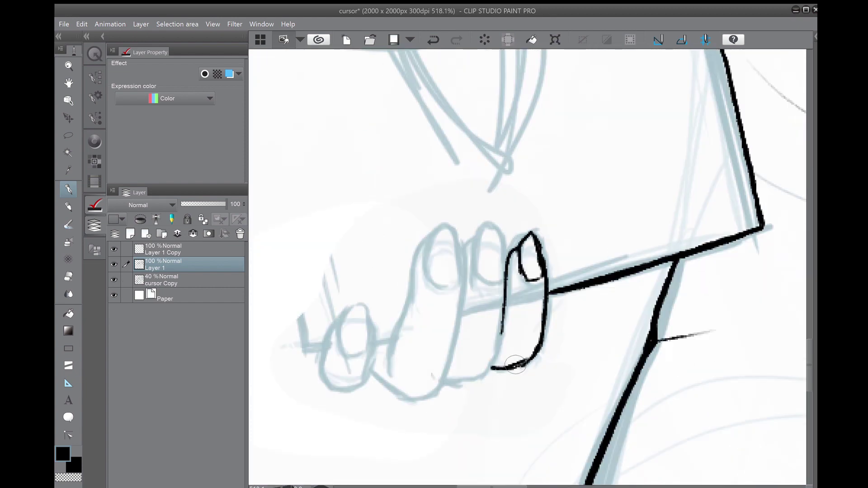
drag(538, 282, 595, 291)
drag(540, 278, 559, 246)
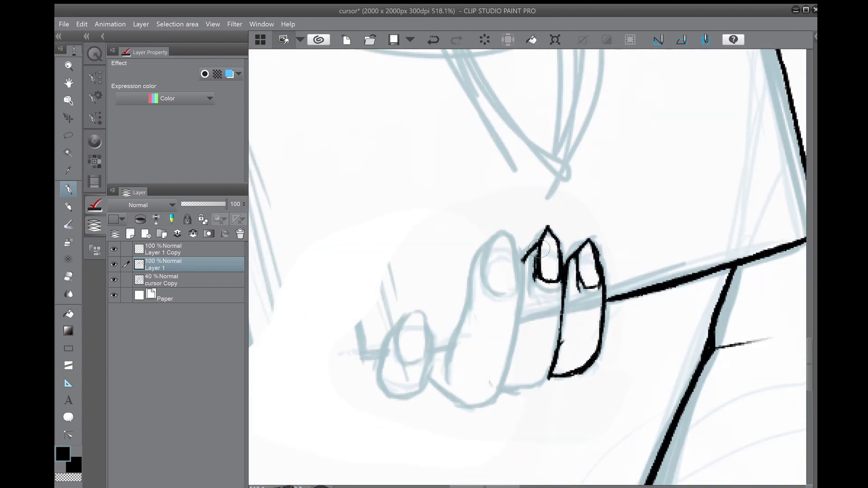
mouse_move(533, 251)
mouse_down()
mouse_move(516, 249)
mouse_move(520, 274)
mouse_move(476, 256)
mouse_move(449, 351)
mouse_move(473, 281)
mouse_move(502, 375)
mouse_move(490, 400)
mouse_up()
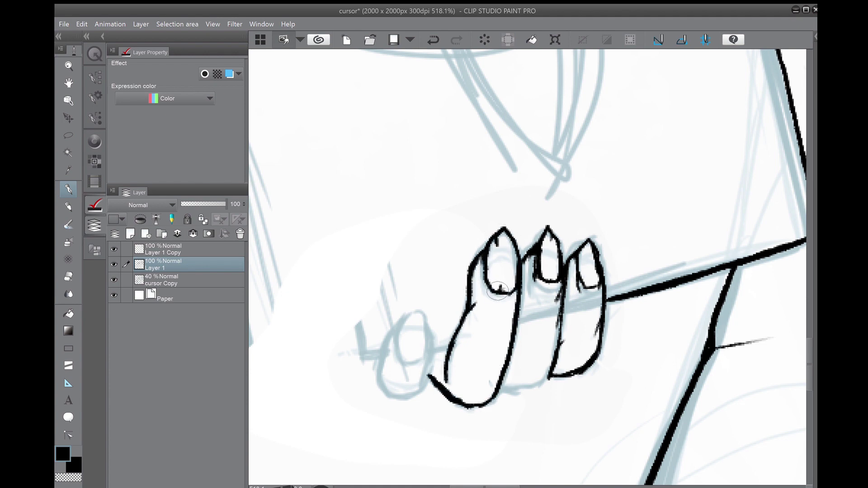
drag(488, 290, 513, 293)
drag(574, 285, 595, 289)
drag(588, 289, 632, 271)
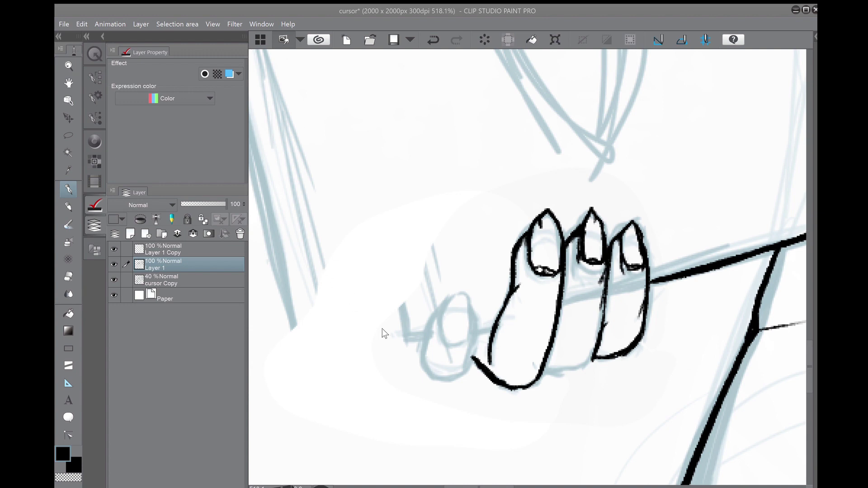
drag(542, 372, 560, 378)
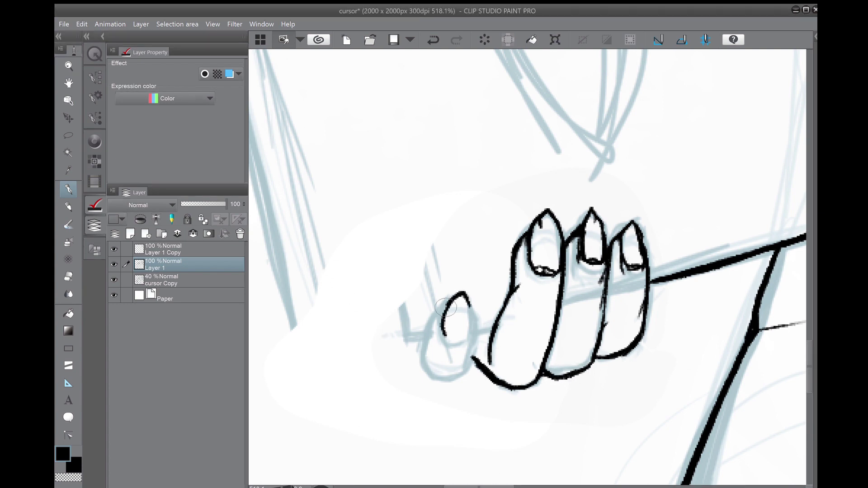
Ink the remaining fingertip under the book and the book's outer edges, with a thin parallel line inside its spine
scroll(522, 287, down, 5)
mouse_move(523, 288)
mouse_down()
mouse_move(497, 226)
mouse_move(452, 294)
mouse_up()
scroll(498, 294, up, 3)
drag(543, 272, 492, 316)
scroll(492, 315, down, 3)
scroll(491, 316, up, 3)
drag(447, 118, 424, 303)
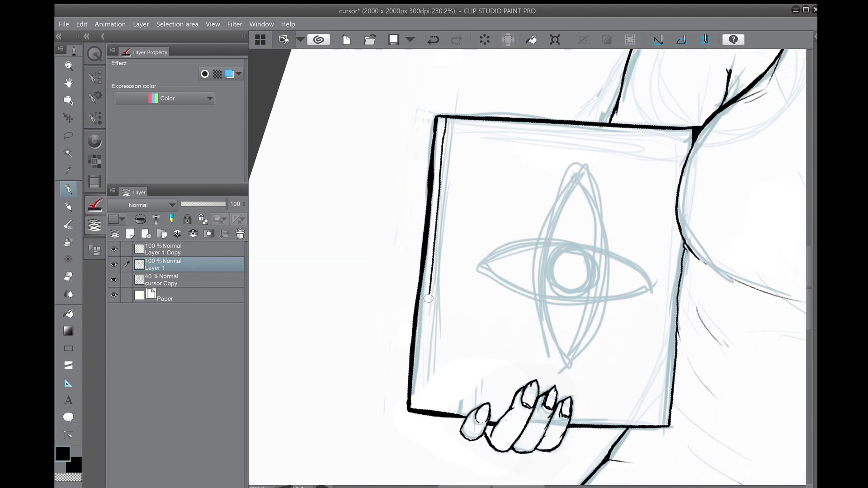
drag(454, 84, 421, 382)
drag(438, 101, 411, 389)
drag(494, 417, 419, 405)
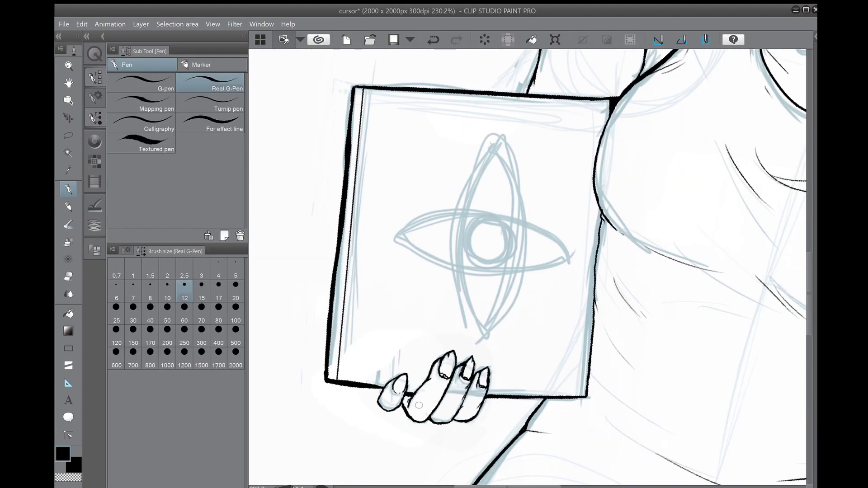
Ink the loose curled strands flicking out beside the right of the head and the hair around the adjacent hairline with Real G-Pen
drag(721, 223, 453, 317)
scroll(452, 317, down, 3)
scroll(568, 186, up, 5)
scroll(568, 185, down, 2)
drag(562, 165, 549, 319)
key(ctrl+z)
drag(681, 223, 665, 244)
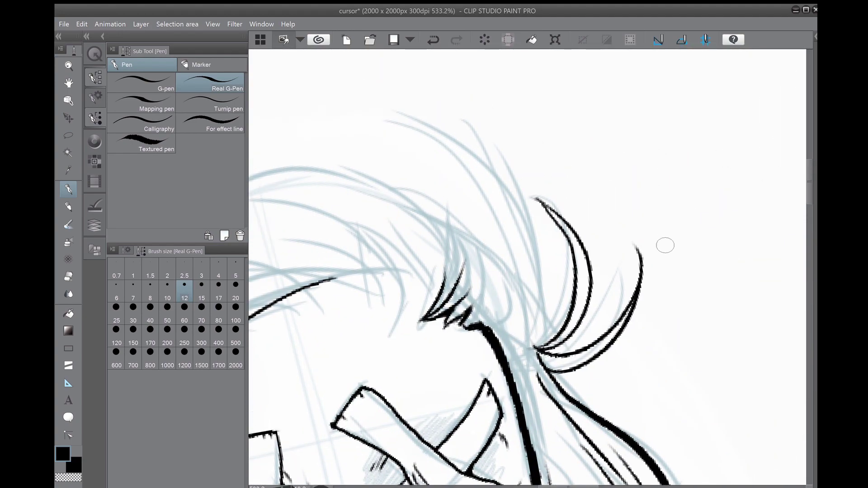
scroll(551, 401, up, 2)
drag(552, 401, 452, 384)
scroll(443, 479, down, 2)
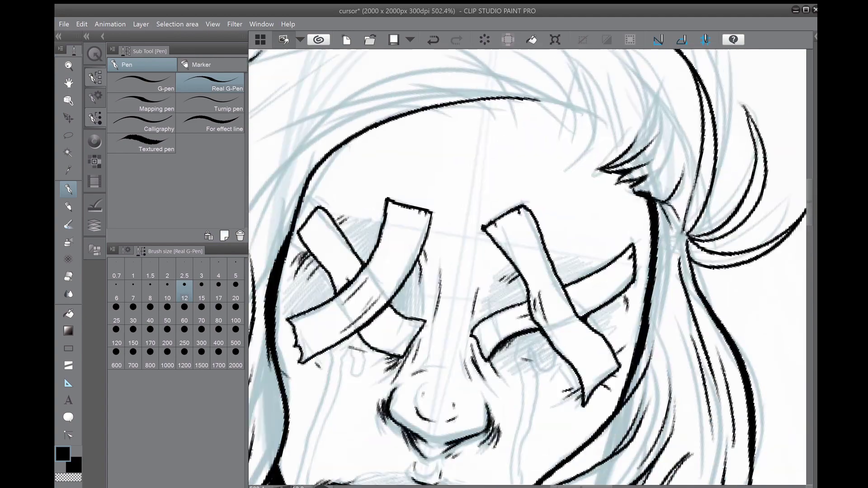
Ink the crown's outer contour and the long strands sweeping back from the forehead hairline
scroll(578, 236, up, 2)
drag(618, 186, 640, 206)
drag(484, 321, 554, 265)
drag(640, 208, 368, 272)
mouse_move(380, 285)
mouse_down()
mouse_move(302, 434)
mouse_move(452, 316)
mouse_up()
drag(633, 185, 420, 199)
drag(579, 222, 368, 338)
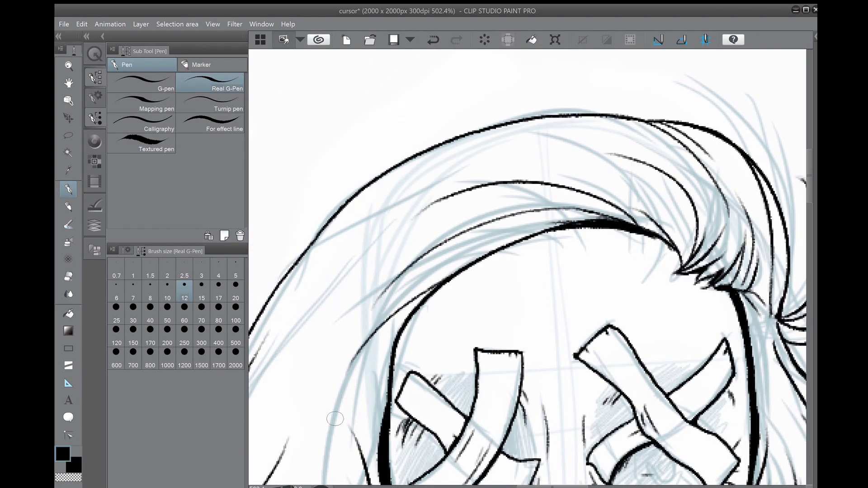
Ink the wavy locks and curled ends of the hair falling over the left shoulder
drag(346, 368, 385, 337)
drag(678, 73, 634, 181)
drag(769, 195, 525, 217)
mouse_move(643, 181)
mouse_down()
mouse_move(700, 339)
mouse_move(628, 209)
mouse_up()
drag(698, 287, 542, 203)
drag(588, 226, 655, 254)
drag(472, 287, 475, 342)
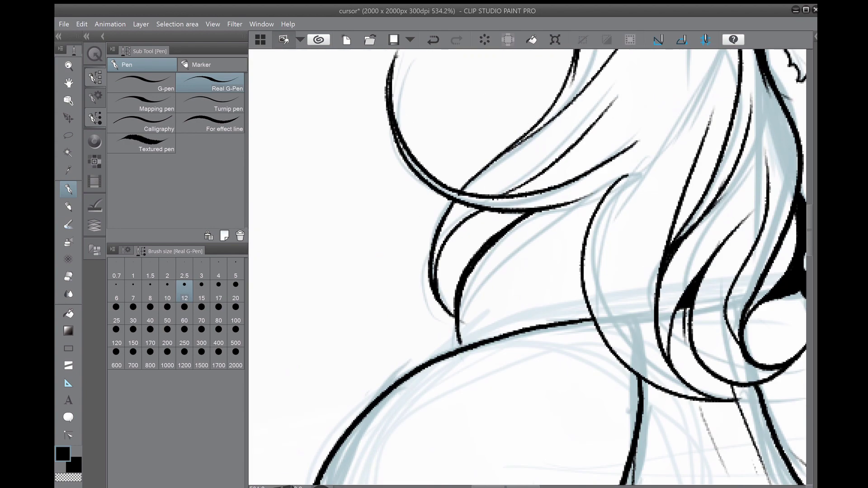
Add inner strand lines through the hair beside the left of the face
drag(615, 190, 497, 333)
drag(687, 120, 606, 312)
drag(520, 317, 435, 387)
drag(527, 168, 420, 428)
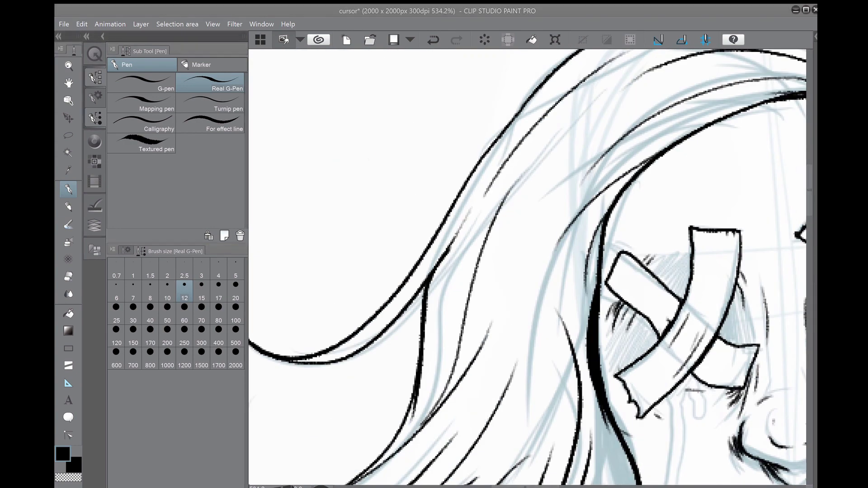
Reduce the line art to a single layer without the sketch, and set up a new colouring layer with a green background
scroll(307, 440, down, 10)
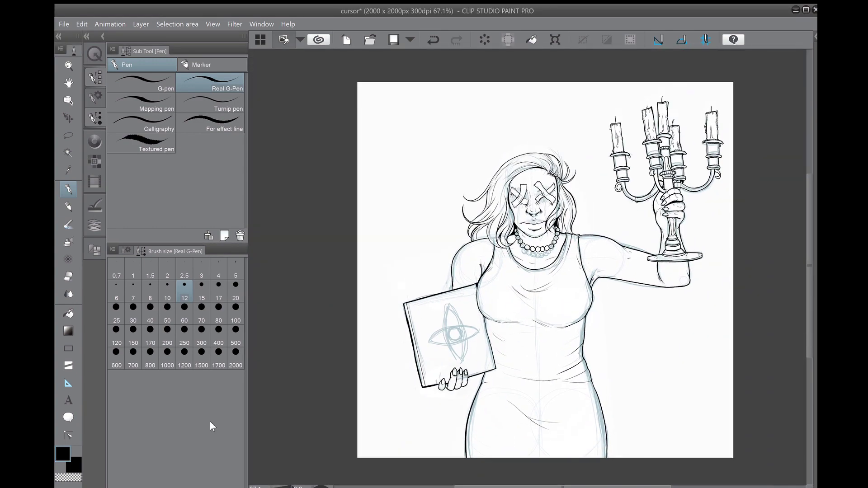
click(95, 225)
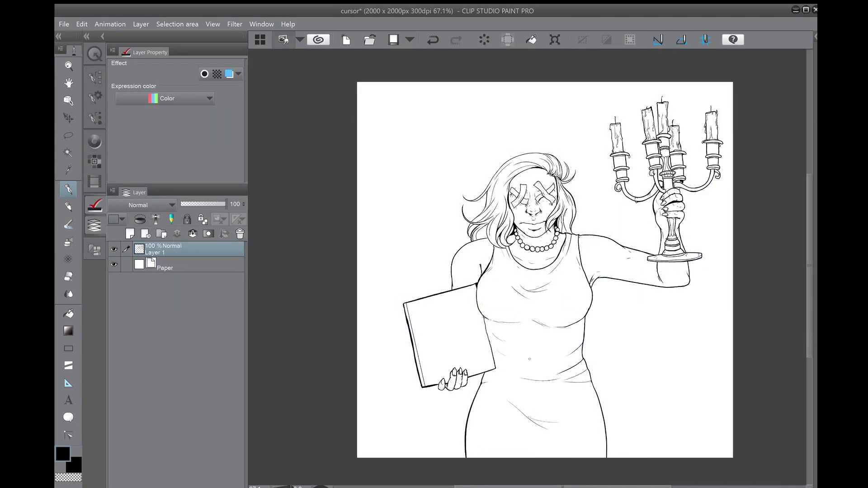
scroll(597, 353, up, 1)
key(ctrl+shift+n)
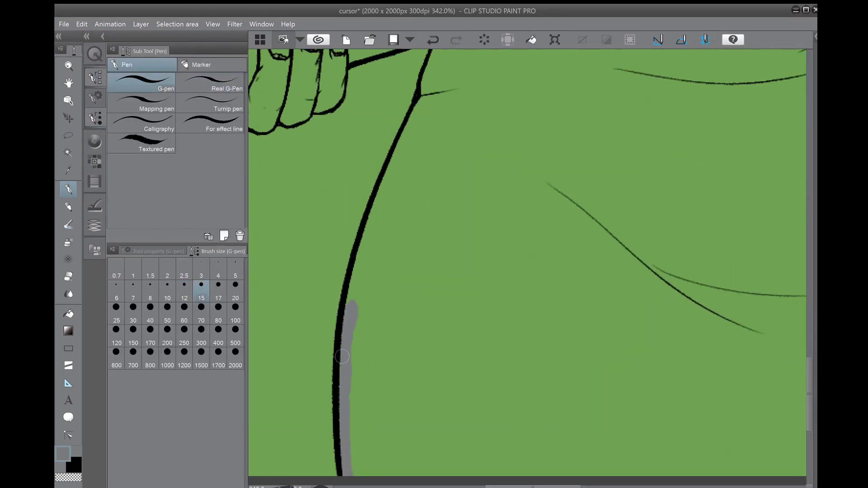
Paint a grey border inside the dress's left edge from the hip up past the bust, using the G-pen at size 15
drag(351, 307, 390, 188)
scroll(390, 188, up, 3)
mouse_move(352, 351)
mouse_down()
mouse_move(402, 255)
mouse_move(461, 194)
mouse_up()
scroll(458, 313, up, 3)
scroll(527, 266, up, 3)
mouse_move(447, 342)
mouse_down()
mouse_move(432, 292)
mouse_move(402, 284)
mouse_move(392, 217)
mouse_up()
scroll(527, 267, up, 3)
scroll(527, 267, up, 2)
drag(427, 400, 355, 294)
scroll(527, 267, up, 2)
drag(362, 362, 346, 271)
scroll(526, 266, down, 2)
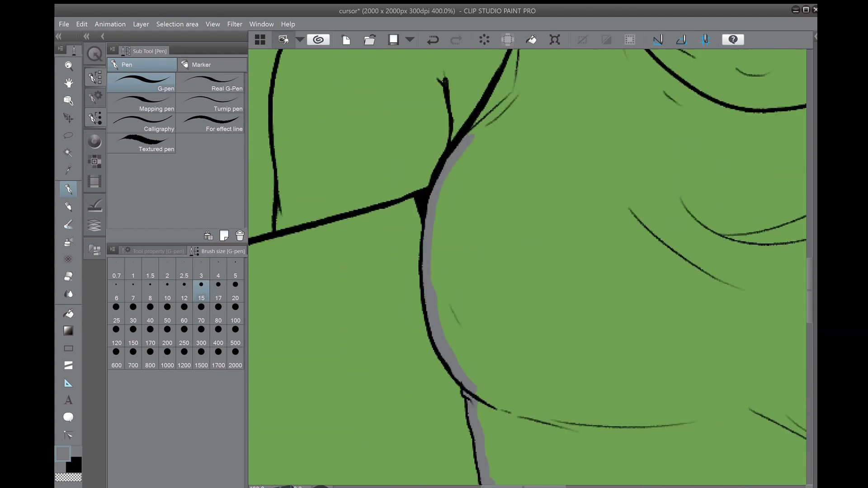
Extend the grey border around the dress's left strap, filling the gap between the hair locks and starting down the neckline
scroll(527, 267, down, 1)
drag(414, 317, 426, 243)
scroll(474, 233, up, 3)
mouse_move(420, 161)
mouse_down()
mouse_move(430, 246)
mouse_move(502, 286)
mouse_move(520, 332)
mouse_up()
key(-)
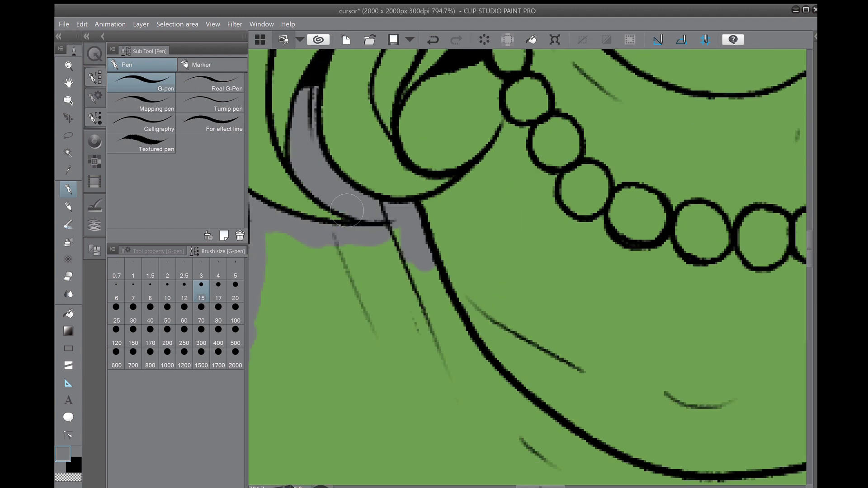
key(-)
key(-)
Paint the grey border across the top of the right strap and down the start of its armhole edge
drag(624, 97, 660, 303)
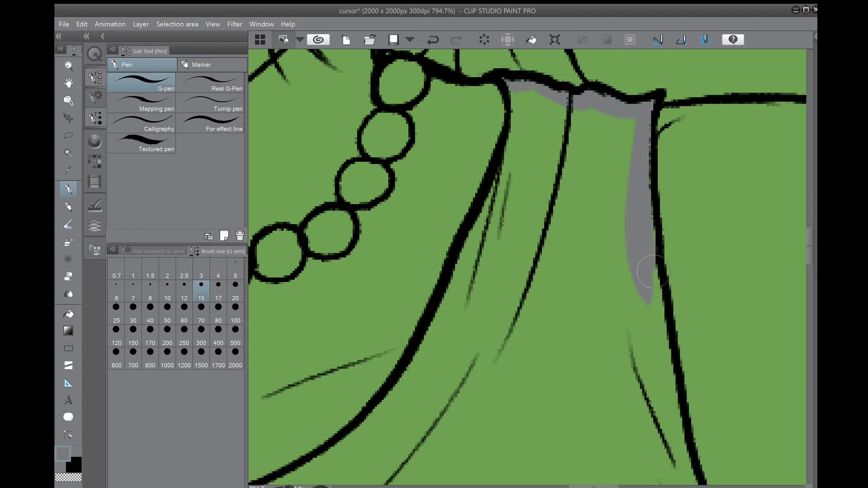
key(-)
key(-)
key(-)
key(-)
Continue the grey border down the right armhole and the right side of the dress
mouse_move(493, 135)
mouse_down()
mouse_move(447, 253)
mouse_move(472, 270)
mouse_move(479, 407)
mouse_up()
key(-)
key(-)
drag(542, 91, 638, 398)
key(-)
drag(498, 145, 624, 470)
key(-)
drag(537, 147, 568, 312)
key(-)
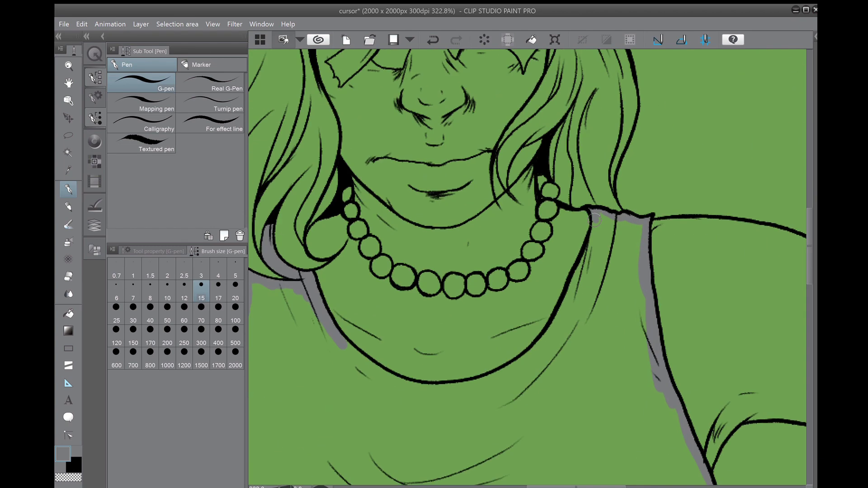
Continue the dress's grey border from the right strap down the neckline curve to the lowest part of the collar
drag(598, 213, 691, 90)
mouse_move(625, 204)
mouse_down()
mouse_move(570, 244)
mouse_move(502, 251)
mouse_up()
drag(501, 251, 492, 288)
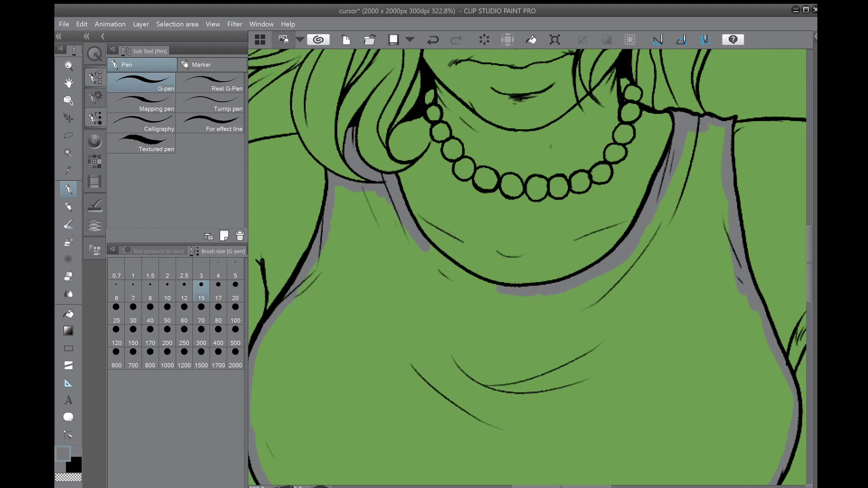
Fill the remaining green area inside the dress's border with the same flat grey
key(ctrl+alt+0)
key(g)
click(514, 330)
click(94, 226)
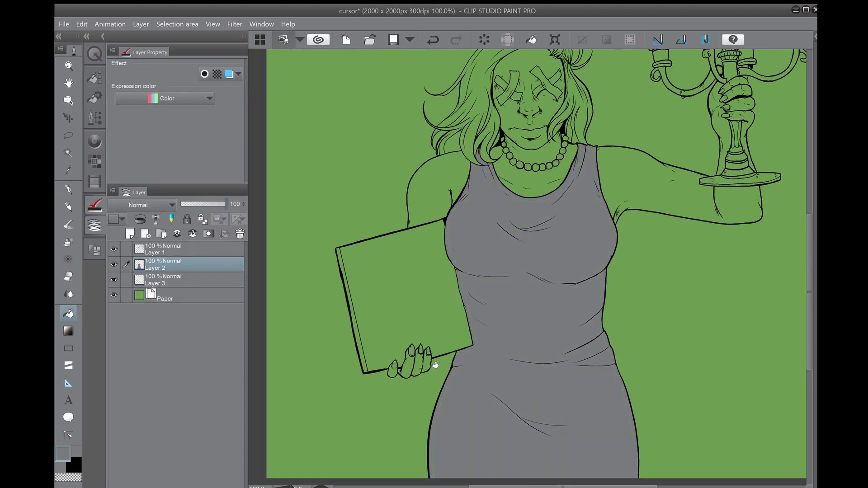
Set the pen to pale blue-grey (RGB 215, 223, 229) and paint the first pearls at the necklace's right end
key(-)
click(69, 189)
click(94, 141)
click(160, 81)
scroll(497, 181, up, 8)
drag(543, 230, 553, 258)
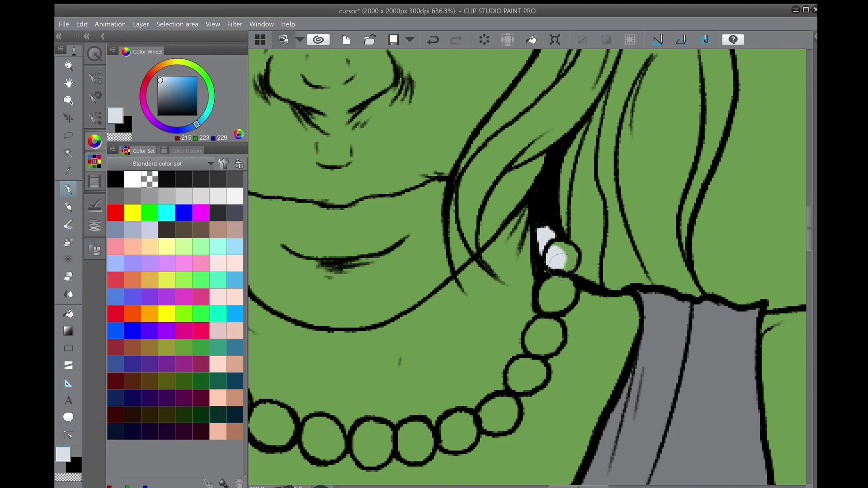
drag(550, 304, 551, 295)
Paint the remaining pearls around the necklace in the same pale blue-grey
mouse_move(552, 295)
mouse_down()
mouse_move(622, 170)
mouse_move(595, 246)
mouse_move(568, 281)
mouse_move(540, 304)
mouse_move(486, 314)
mouse_move(600, 293)
mouse_move(502, 297)
mouse_up()
click(527, 325)
mouse_move(449, 279)
mouse_down()
mouse_move(527, 325)
mouse_move(474, 267)
mouse_up()
scroll(475, 267, down, 2)
drag(516, 380, 479, 294)
scroll(479, 294, down, 2)
scroll(527, 267, down, 5)
scroll(561, 203, up, 2)
scroll(561, 204, down, 2)
Set the pen to dark red (RGB 123, 21, 39) and paint the fingernails of the hand holding the candelabra
click(145, 85)
click(189, 96)
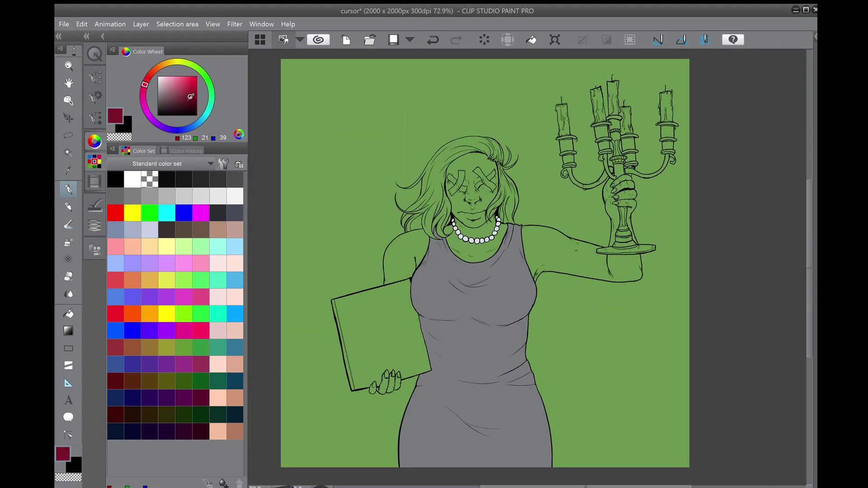
scroll(620, 249, up, 8)
click(505, 187)
drag(505, 186, 510, 183)
drag(524, 239, 542, 271)
drag(542, 335, 520, 253)
mouse_move(497, 256)
mouse_down()
mouse_move(543, 262)
mouse_move(562, 283)
mouse_up()
Paint the four fingernails of the hand holding the book in the same dark red
scroll(520, 337, down, 3)
drag(493, 335, 482, 363)
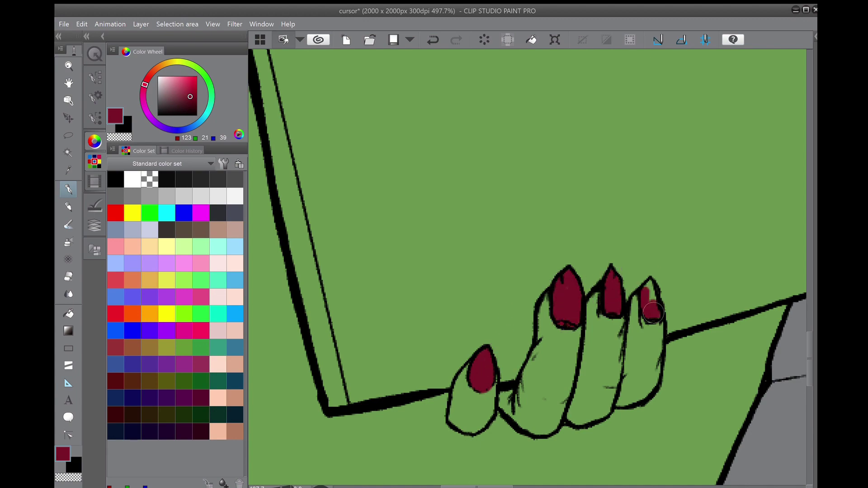
drag(653, 312, 648, 294)
scroll(651, 299, down, 8)
On Layer 2, sample the pearls' pale blue-grey and paint the crossed tape strips over the left eye
click(94, 225)
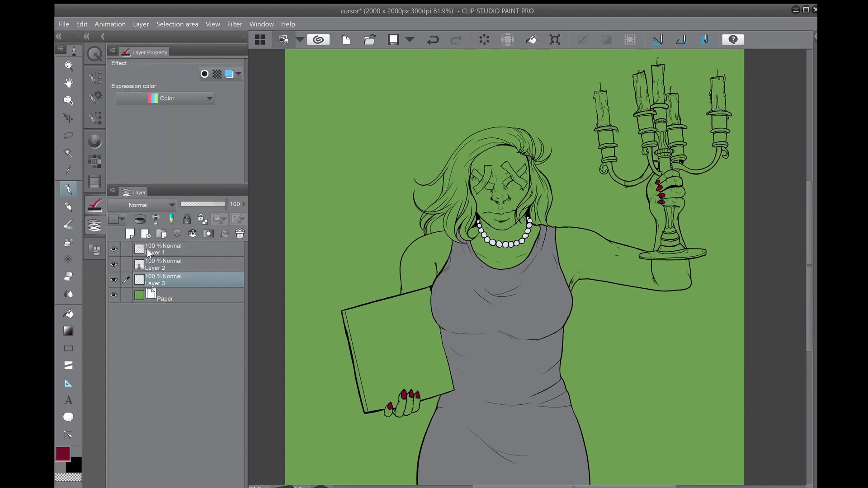
click(172, 265)
scroll(502, 190, up, 5)
alt+click(497, 357)
drag(421, 260, 427, 282)
scroll(425, 271, up, 3)
mouse_move(388, 355)
mouse_down()
mouse_move(411, 379)
mouse_move(493, 326)
mouse_move(466, 316)
mouse_move(543, 358)
mouse_move(571, 343)
mouse_up()
mouse_move(488, 207)
mouse_down()
mouse_move(509, 217)
mouse_move(403, 266)
mouse_move(424, 367)
mouse_up()
scroll(425, 367, up, 3)
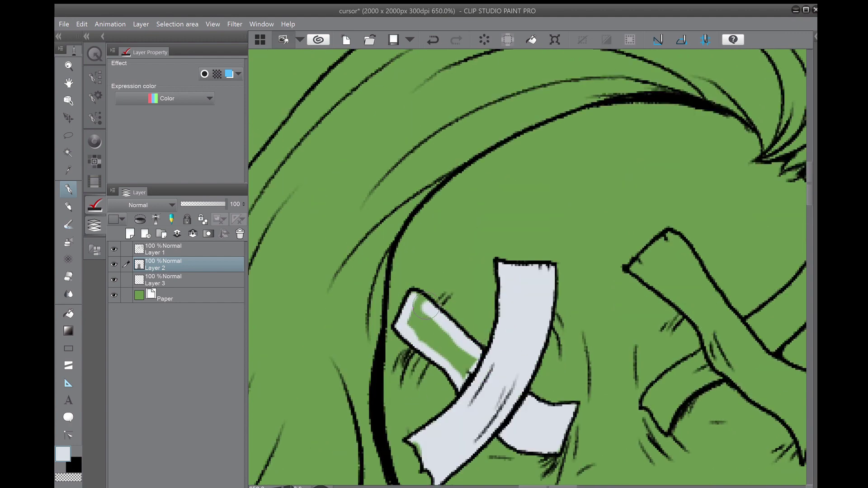
drag(426, 308, 462, 357)
Paint the crossed tape strips over the right eye in the same pale blue-grey
scroll(462, 358, down, 3)
scroll(502, 316, up, 3)
mouse_move(475, 324)
mouse_down()
mouse_move(493, 307)
mouse_move(530, 318)
mouse_up()
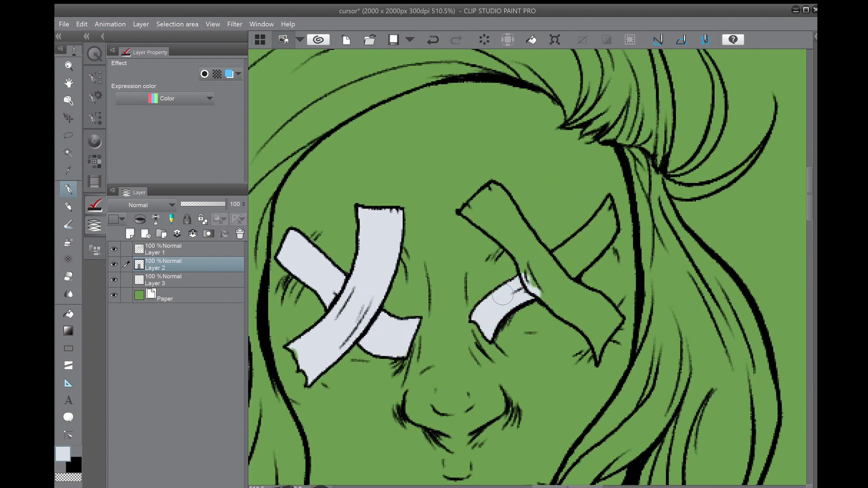
mouse_move(468, 210)
mouse_down()
mouse_move(525, 272)
mouse_move(510, 238)
mouse_move(604, 210)
mouse_move(588, 344)
mouse_move(593, 334)
mouse_up()
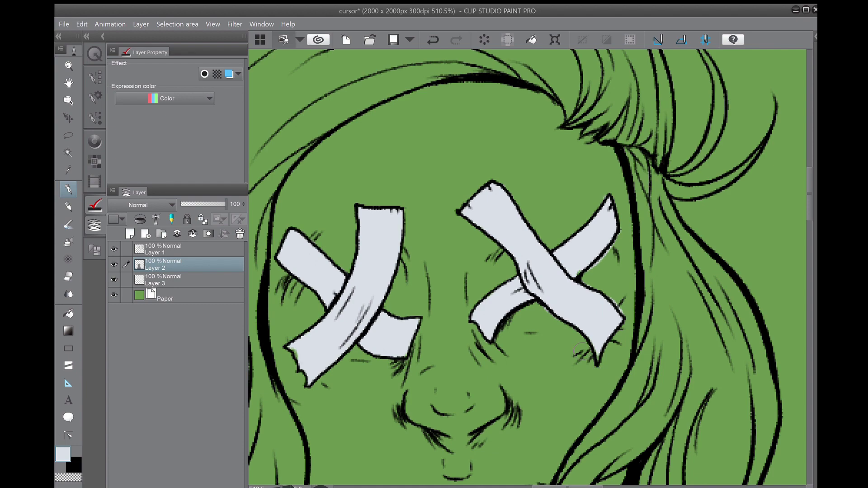
scroll(594, 253, down, 6)
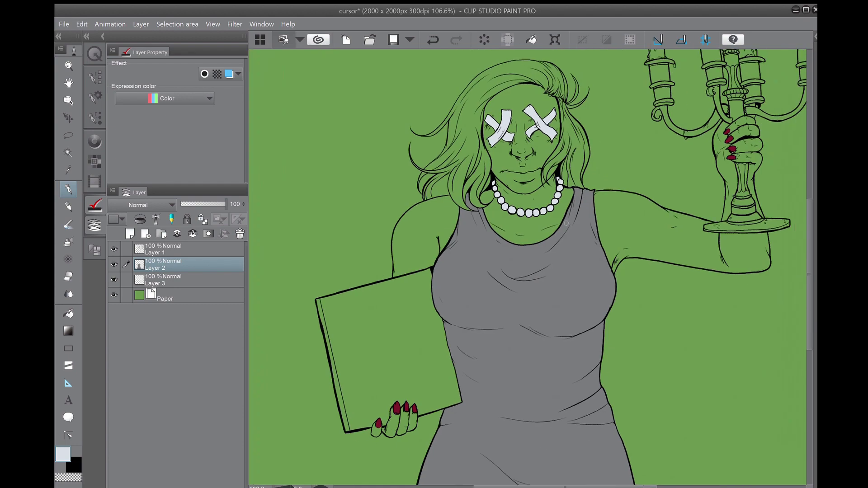
On Layer 3, choose a dark brown and paint a border inside the book's edges and around the fingers
click(172, 279)
click(95, 141)
click(95, 206)
scroll(398, 407, up, 5)
drag(419, 406, 423, 408)
drag(431, 272, 430, 276)
mouse_move(678, 134)
mouse_down()
mouse_move(339, 209)
mouse_move(683, 129)
mouse_up()
scroll(520, 271, down, 3)
drag(358, 212, 410, 449)
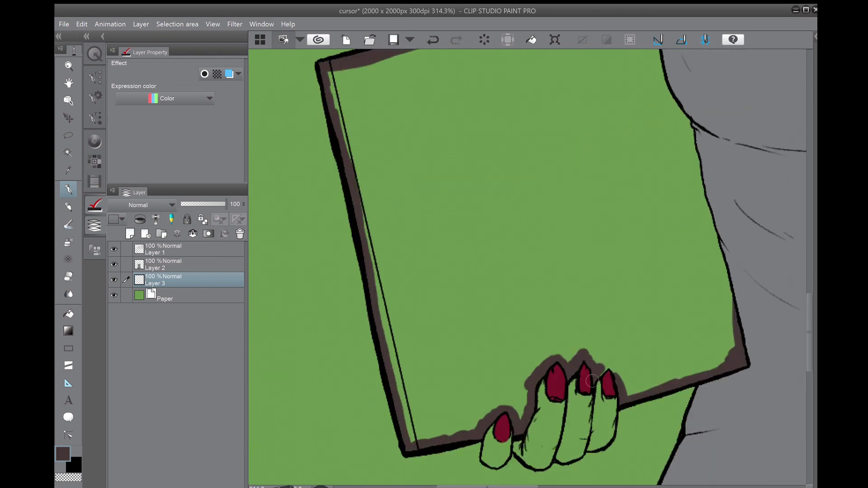
Fill the book cover inside its border with the flat dark brown
scroll(599, 368, down, 5)
click(416, 329)
scroll(542, 226, down, 2)
Set a blonde colour (RGB 233, 207, 133) and paint the hair's inner border along the forehead hairline up to the parting
click(94, 141)
scroll(543, 180, up, 4)
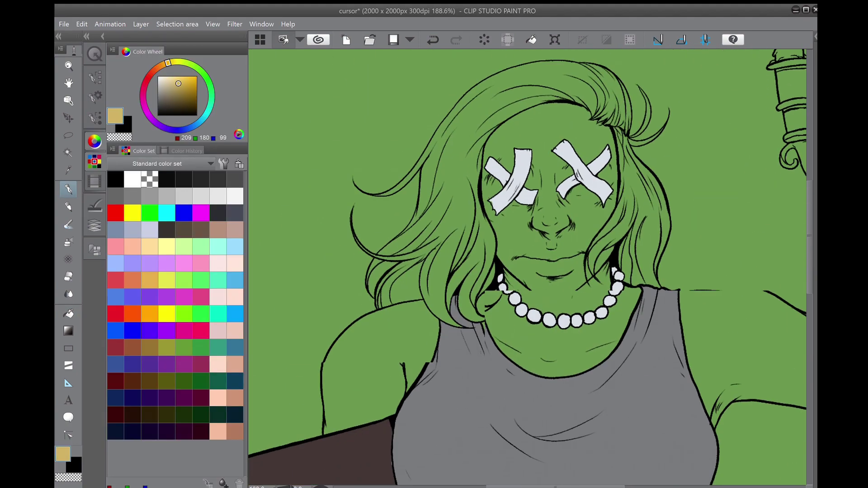
scroll(543, 204, up, 3)
click(174, 80)
scroll(452, 181, up, 2)
mouse_move(460, 166)
mouse_down()
mouse_move(394, 242)
mouse_move(362, 213)
mouse_move(358, 272)
mouse_up()
mouse_move(469, 276)
mouse_down()
mouse_move(583, 181)
mouse_move(658, 156)
mouse_up()
drag(452, 344, 575, 239)
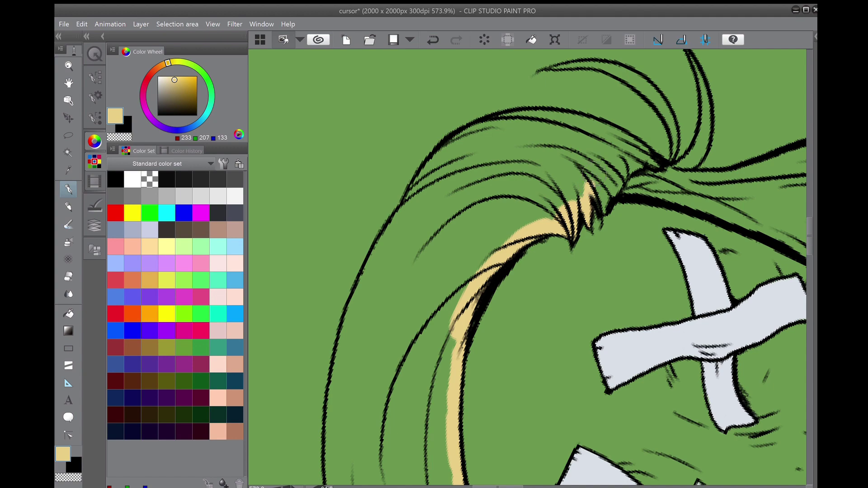
Paint the blonde border along the right-hand locks beside the cheek and down to the shoulder
scroll(622, 188, down, 2)
scroll(541, 221, up, 2)
drag(500, 273, 553, 170)
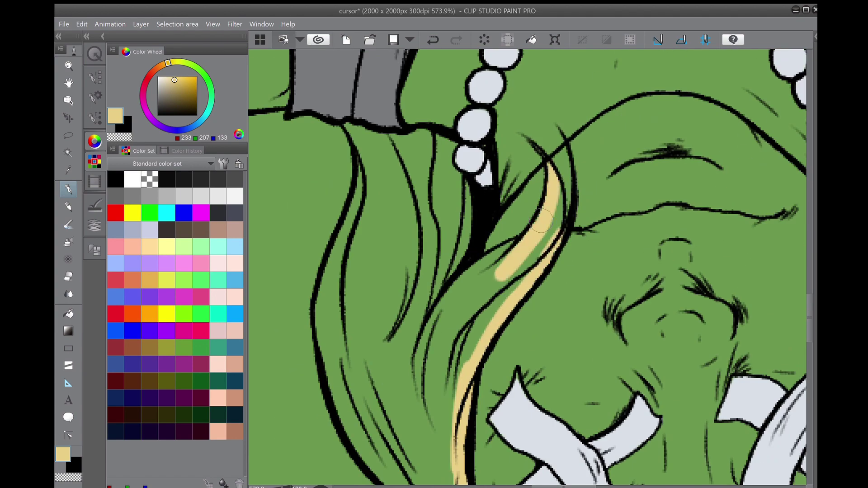
mouse_move(521, 280)
mouse_down()
mouse_move(451, 158)
mouse_move(358, 235)
mouse_move(326, 357)
mouse_up()
Paint the blonde border along the outer edge of the right-hand hair and fill the loose strands at the parting
scroll(325, 357, down, 2)
scroll(406, 203, up, 2)
drag(384, 158, 461, 222)
scroll(452, 226, down, 2)
drag(407, 168, 461, 237)
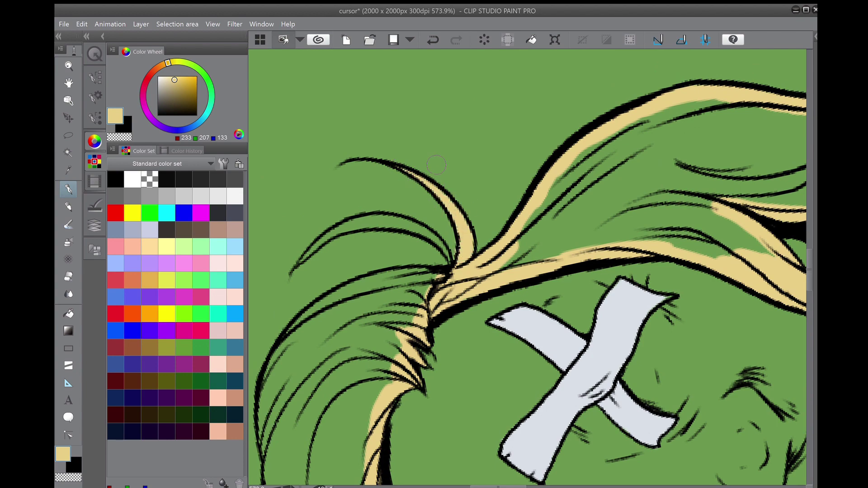
scroll(374, 236, left, 2)
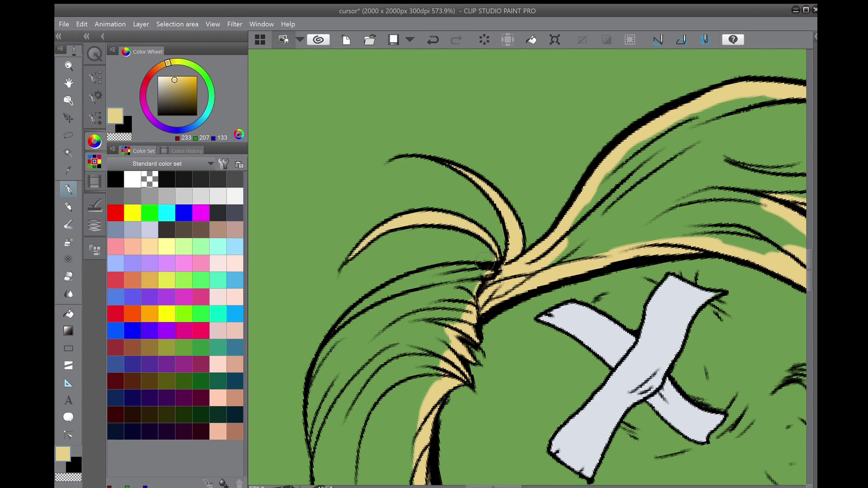
Continue the blonde border over the crown and down the hair's left outer edge, including the upper flyaway strand
scroll(485, 261, down, 3)
scroll(520, 204, left, 4)
scroll(515, 157, up, 3)
mouse_move(602, 85)
mouse_down()
mouse_move(434, 135)
mouse_move(330, 226)
mouse_move(281, 297)
mouse_up()
scroll(317, 272, down, 5)
mouse_move(395, 333)
mouse_down()
mouse_move(448, 235)
mouse_move(455, 129)
mouse_move(520, 263)
mouse_up()
scroll(520, 262, down, 5)
drag(526, 185, 502, 315)
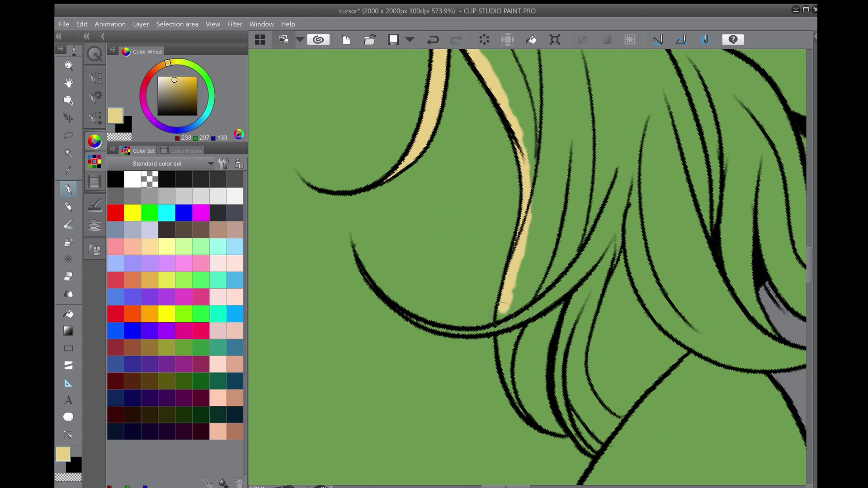
Close the blonde border around the lower left locks and fill the hair with the same flat blonde
mouse_move(562, 373)
mouse_down()
mouse_move(685, 346)
mouse_move(495, 333)
mouse_move(678, 294)
mouse_move(595, 104)
mouse_up()
scroll(702, 189, down, 6)
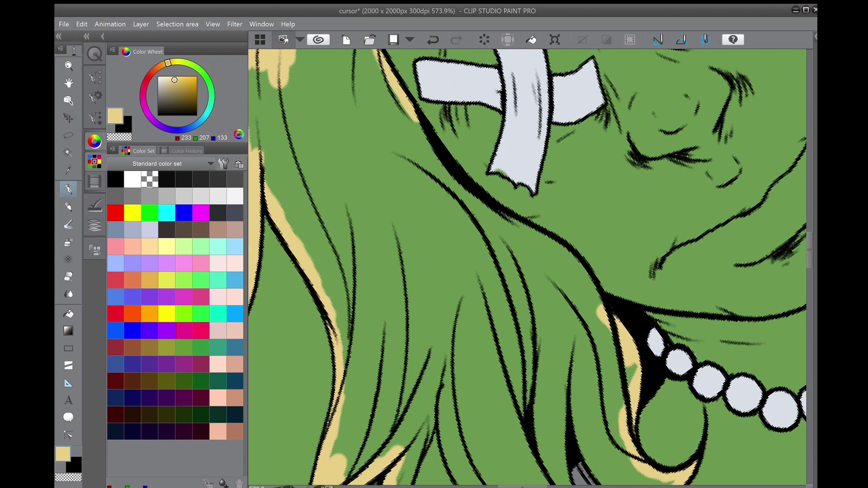
key(g)
click(398, 226)
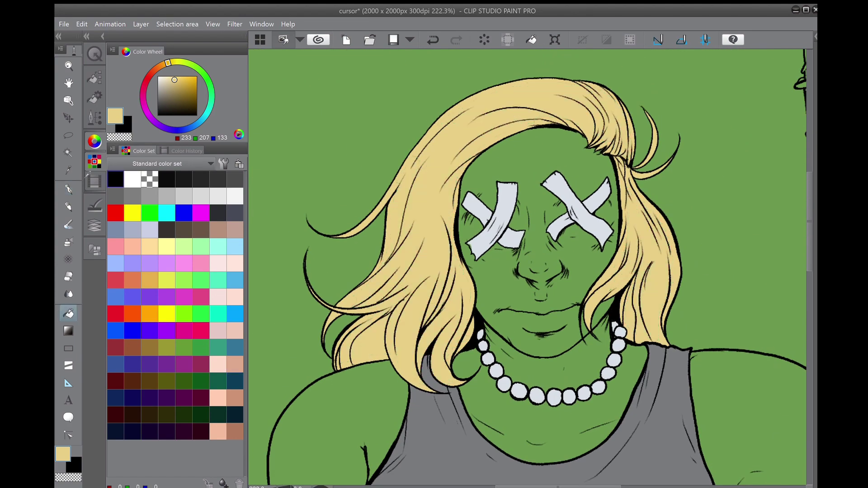
Erase the blonde that spills outside the line art around the hair locks
scroll(398, 300, up, 5)
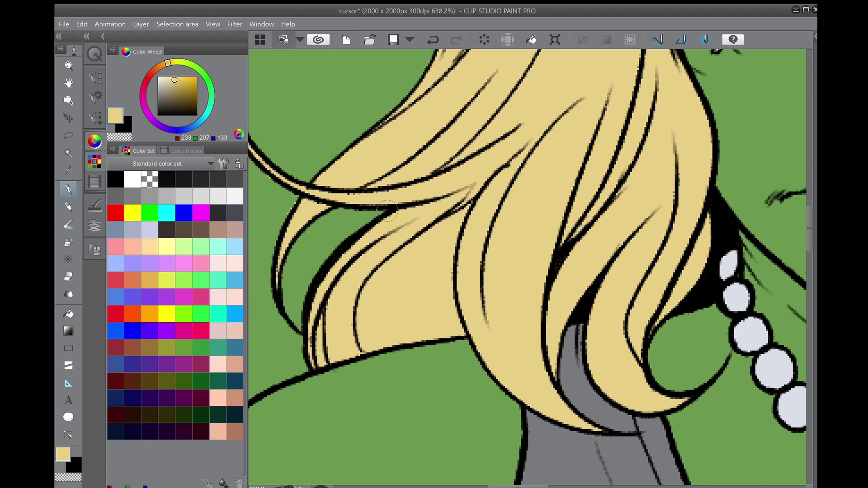
key(e)
drag(379, 261, 576, 269)
mouse_move(407, 362)
mouse_down()
mouse_move(452, 113)
mouse_move(497, 248)
mouse_up()
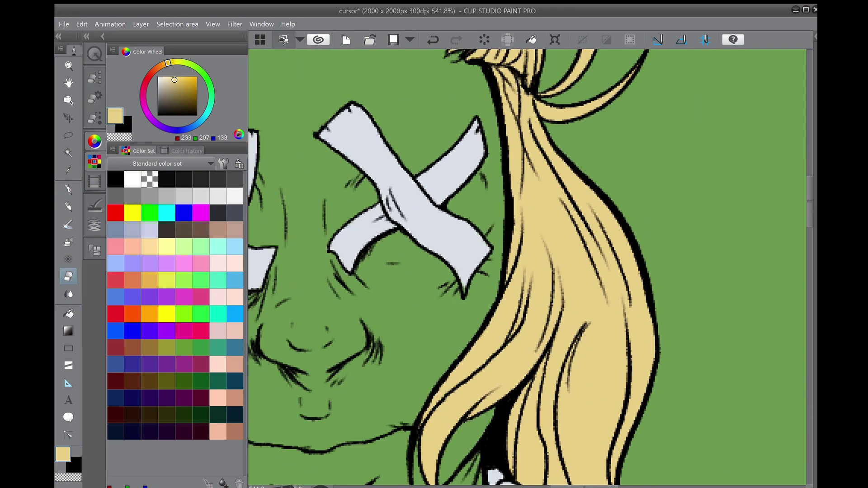
click(95, 225)
scroll(407, 271, down, 1)
key(p)
key(ctrl+0)
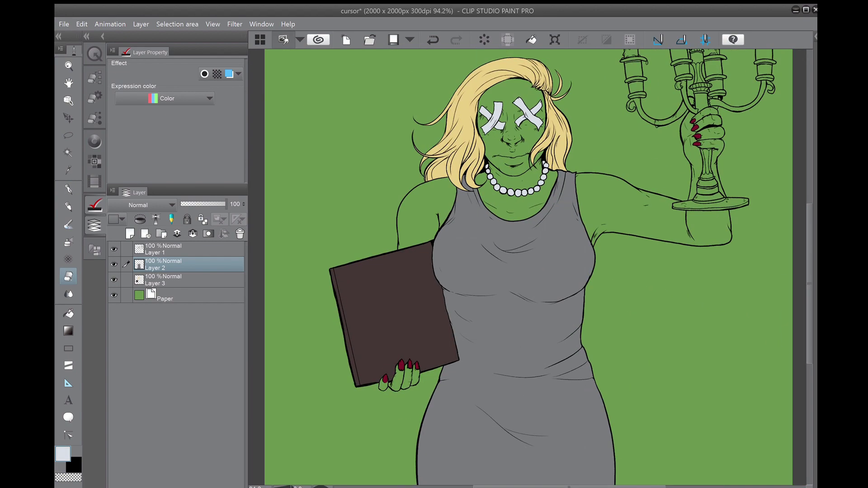
click(94, 142)
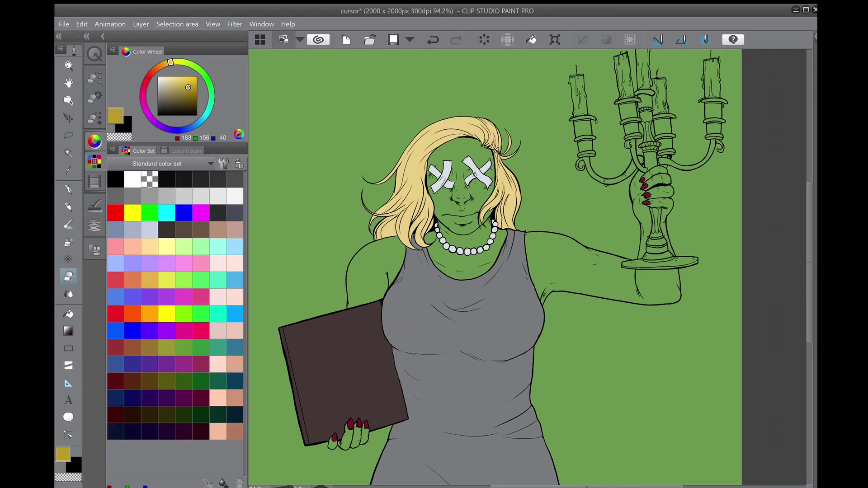
scroll(644, 188, up, 3)
scroll(645, 187, down, 3)
Sample the fingernails' dark red and paint the leftmost candle and its wax drips on Layer 3 with the pen
alt+click(642, 185)
scroll(515, 177, up, 5)
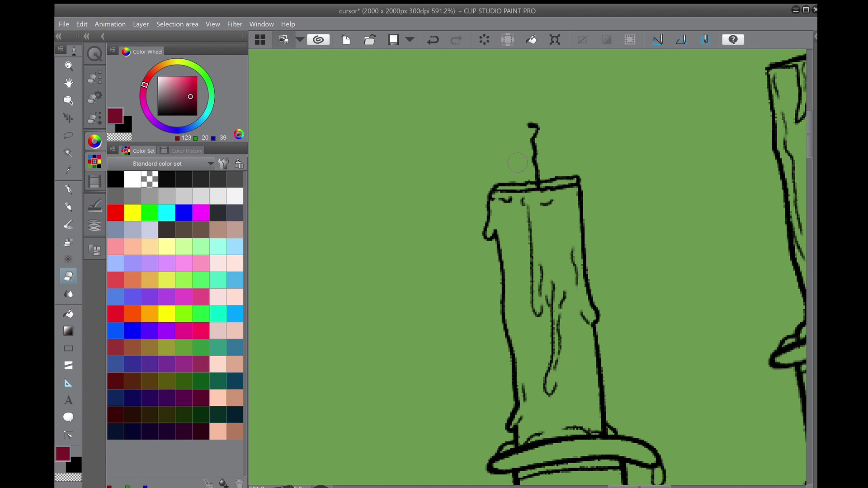
key(F7)
key(p)
mouse_move(550, 187)
mouse_down()
mouse_move(502, 207)
mouse_move(520, 398)
mouse_up()
drag(548, 355, 559, 370)
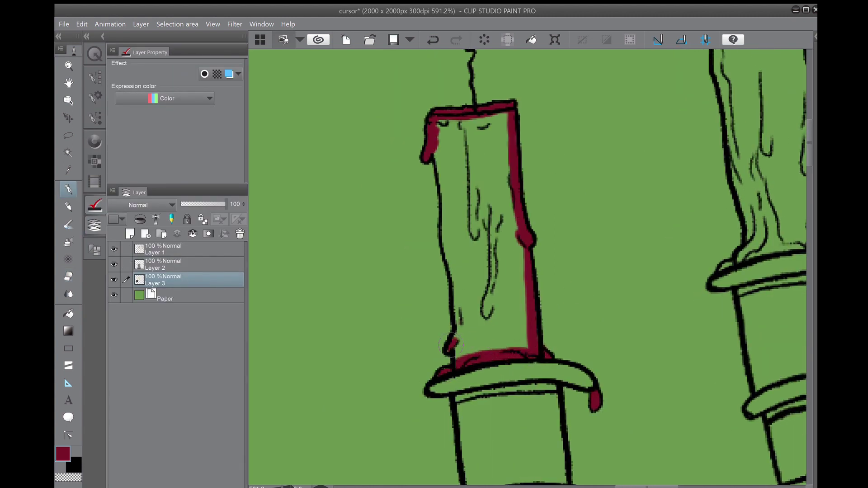
drag(450, 346, 468, 310)
mouse_move(445, 216)
mouse_down()
mouse_move(480, 132)
mouse_move(447, 172)
mouse_up()
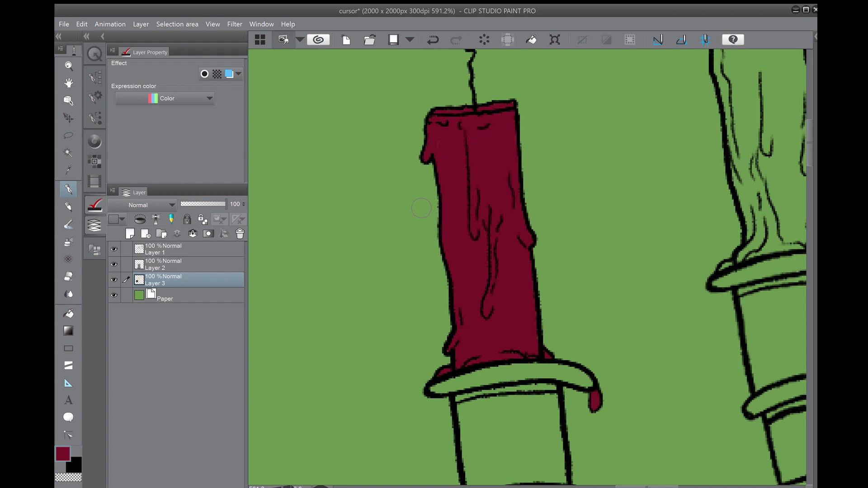
Paint the second candle from the left and the tall middle candle in the same dark red
scroll(448, 172, down, 5)
scroll(465, 136, up, 5)
mouse_move(499, 123)
mouse_down()
mouse_move(465, 135)
mouse_move(524, 247)
mouse_up()
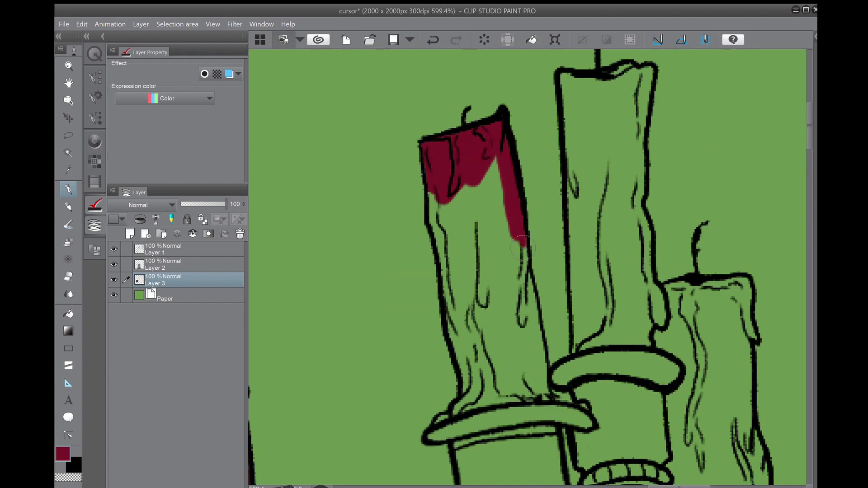
mouse_move(461, 299)
mouse_down()
mouse_move(520, 370)
mouse_move(488, 203)
mouse_move(441, 235)
mouse_move(470, 381)
mouse_move(372, 445)
mouse_up()
mouse_move(468, 136)
mouse_down()
mouse_move(481, 412)
mouse_move(472, 144)
mouse_up()
mouse_move(544, 141)
mouse_down()
mouse_move(552, 384)
mouse_move(529, 382)
mouse_move(447, 223)
mouse_up()
Paint the short fourth candle dark red, working around the neighbouring holder's rim
mouse_move(479, 235)
mouse_down()
mouse_move(505, 258)
mouse_move(499, 367)
mouse_up()
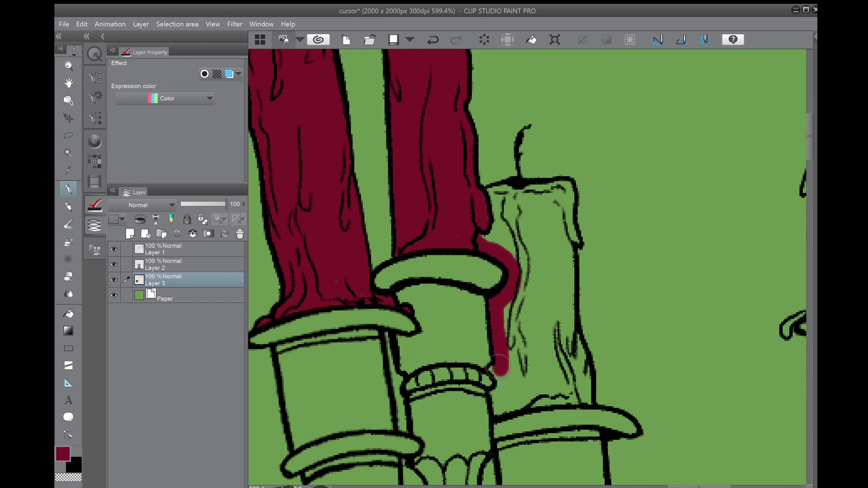
drag(551, 270, 509, 206)
drag(475, 303, 538, 346)
drag(461, 275, 534, 348)
drag(511, 271, 522, 335)
mouse_move(457, 185)
mouse_down()
mouse_move(510, 337)
mouse_move(542, 233)
mouse_move(488, 186)
mouse_up()
Paint the rightmost candle and its wax drips in the same dark red
scroll(520, 203, down, 1)
drag(656, 226, 407, 299)
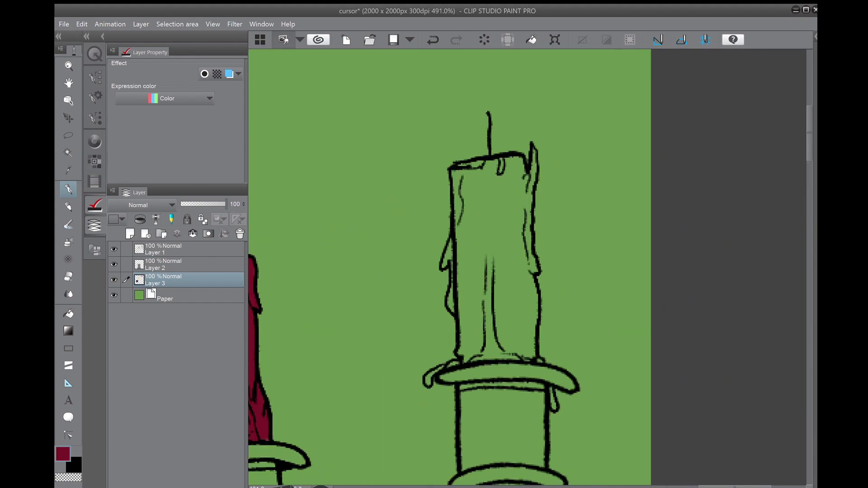
drag(458, 202, 521, 190)
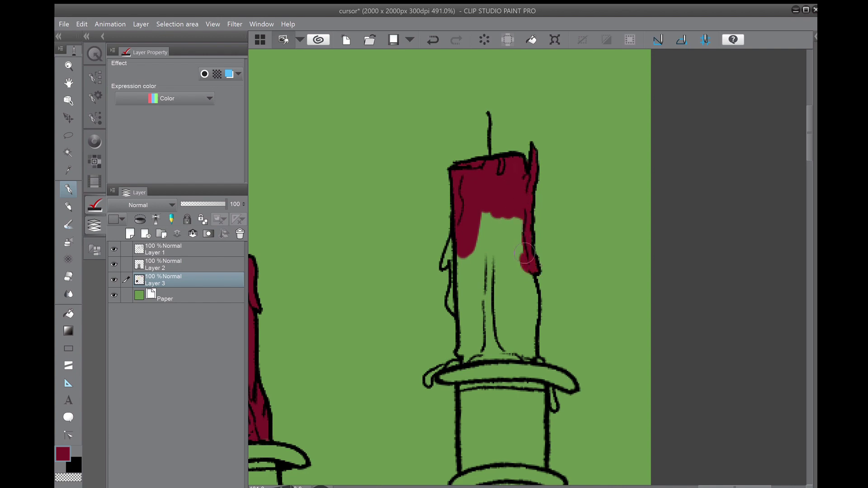
mouse_move(530, 268)
mouse_down()
mouse_move(473, 271)
mouse_move(455, 278)
mouse_up()
mouse_move(472, 335)
mouse_down()
mouse_move(531, 320)
mouse_move(509, 271)
mouse_up()
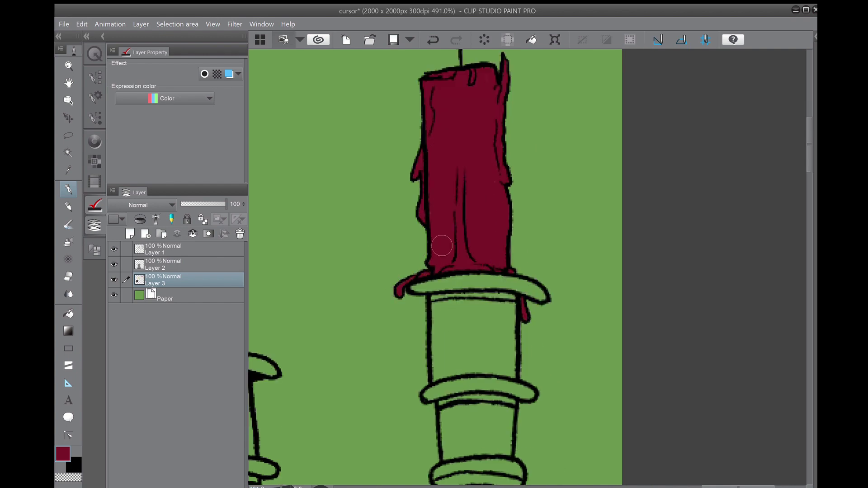
Add a new layer between Layer 3 and the paper, and set the pen colour to a very dark maroon
key(ctrl+0)
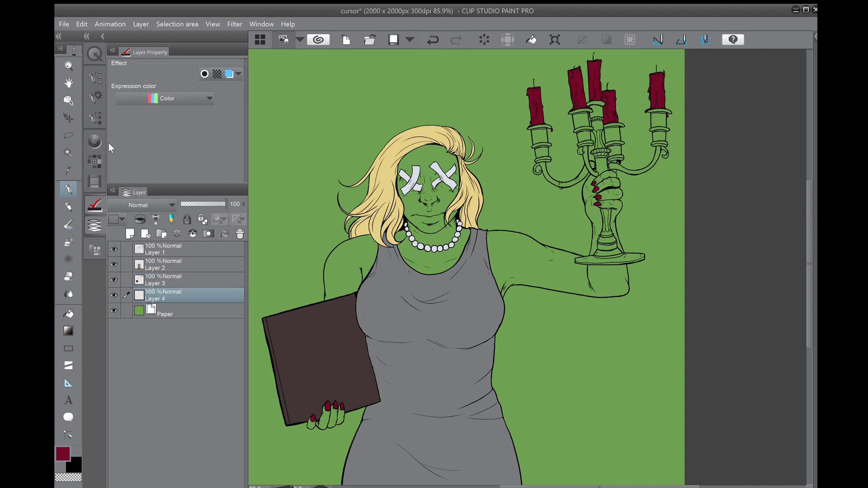
click(94, 142)
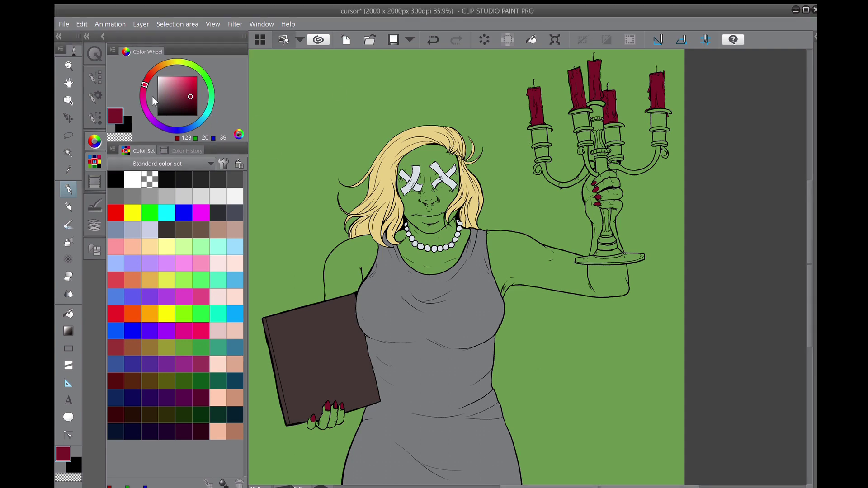
click(193, 106)
scroll(565, 204, up, 5)
click(94, 205)
Paint the narrow band beneath the middle ring of the leftmost candle holder in very dark maroon
scroll(539, 135, up, 5)
drag(428, 271, 470, 250)
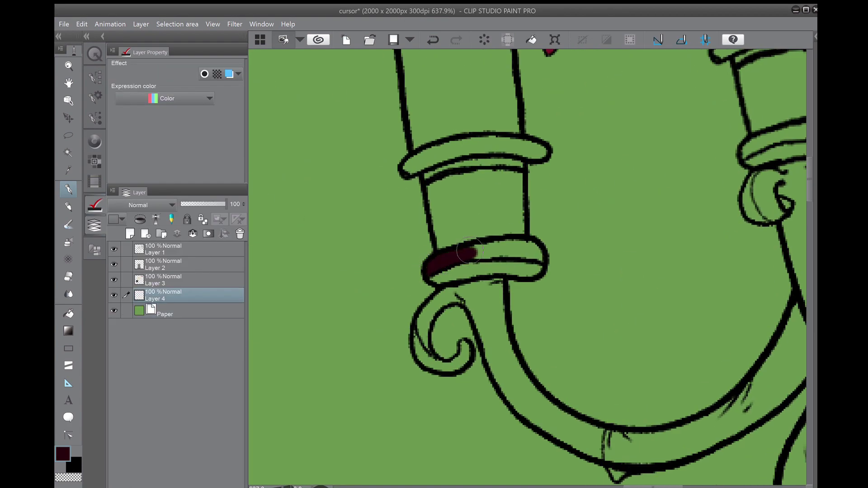
scroll(518, 247, up, 3)
mouse_move(398, 296)
mouse_down()
mouse_move(490, 224)
mouse_move(513, 219)
mouse_up()
scroll(452, 235, down, 3)
scroll(431, 304, down, 1)
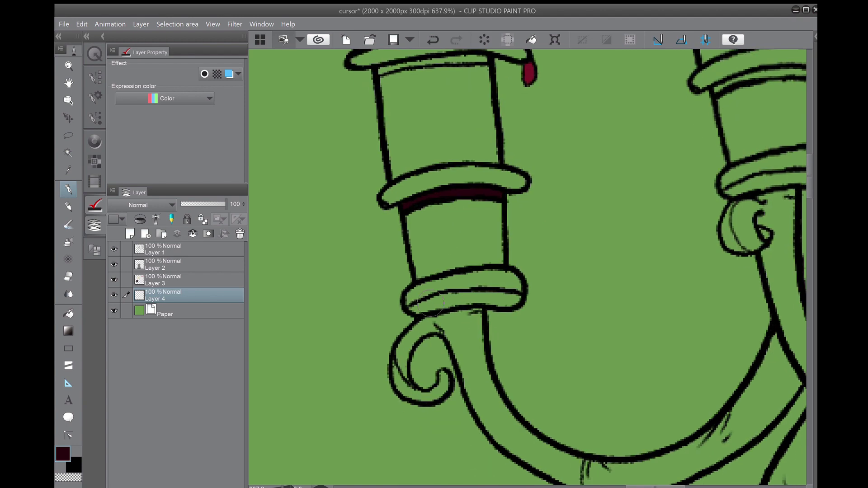
Paint the narrow bands beneath the three rings of the second candle holder in very dark maroon
scroll(390, 296, up, 5)
scroll(448, 217, down, 3)
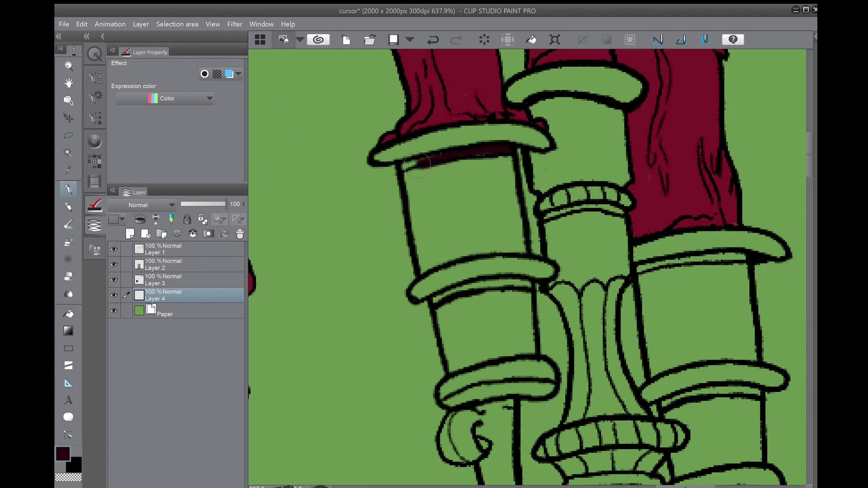
scroll(501, 168, down, 2)
drag(406, 211, 502, 193)
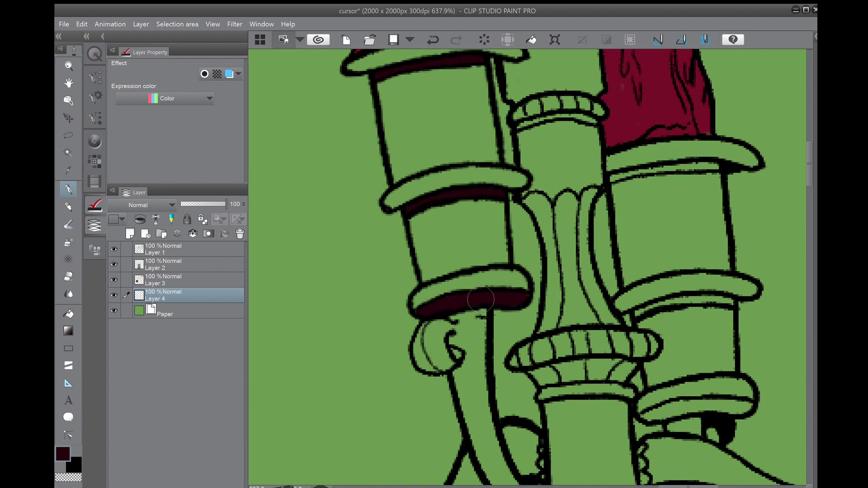
Paint the shadow bands of the fourth holder, the central stem's collar and its scalloped edge above the hand in dark maroon
scroll(481, 299, right, 4)
scroll(481, 299, down, 2)
scroll(506, 220, up, 3)
mouse_move(557, 218)
mouse_down()
mouse_move(505, 220)
mouse_move(502, 238)
mouse_up()
scroll(481, 235, down, 2)
click(488, 265)
scroll(562, 256, left, 3)
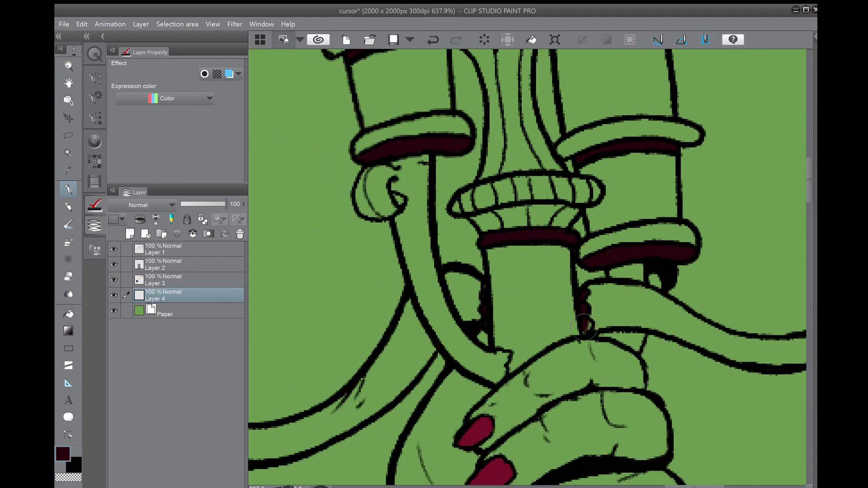
Paint the underside bands of the rightmost candle holder and the upper part of its curl in dark maroon
scroll(583, 327, down, 5)
scroll(541, 314, up, 5)
drag(545, 322, 541, 314)
mouse_move(463, 299)
mouse_down()
mouse_move(576, 295)
mouse_move(507, 298)
mouse_up()
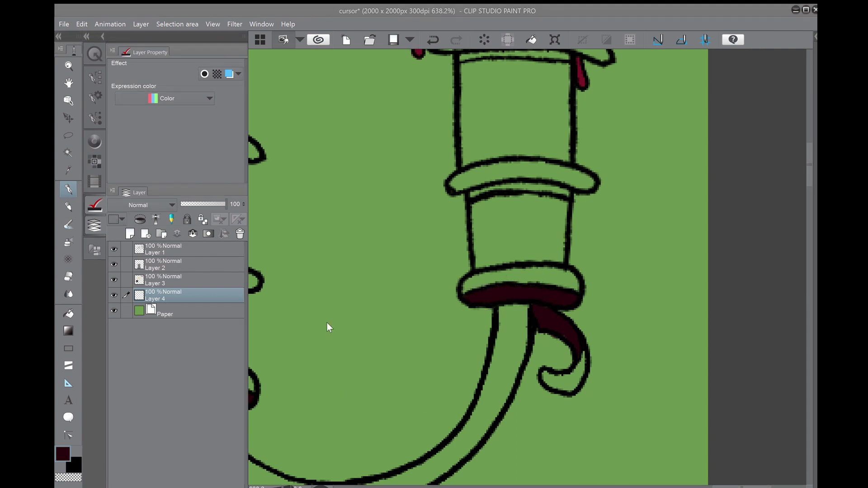
scroll(529, 184, up, 3)
scroll(530, 183, left, 1)
drag(534, 319, 613, 322)
Paint the narrow bands of the candelabra's stepped foot and the edge of its base plate in dark maroon
scroll(613, 322, down, 5)
scroll(527, 353, up, 5)
drag(527, 353, 502, 407)
scroll(502, 407, down, 3)
scroll(502, 434, up, 5)
drag(482, 222, 528, 232)
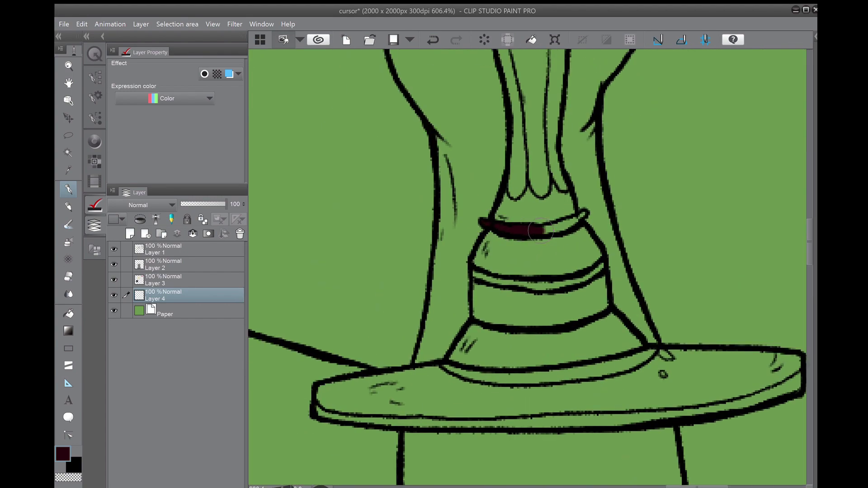
scroll(475, 270, down, 3)
drag(651, 236, 440, 274)
scroll(439, 274, down, 1)
scroll(439, 273, right, 2)
mouse_move(749, 224)
mouse_down()
mouse_move(665, 262)
mouse_move(486, 274)
mouse_up()
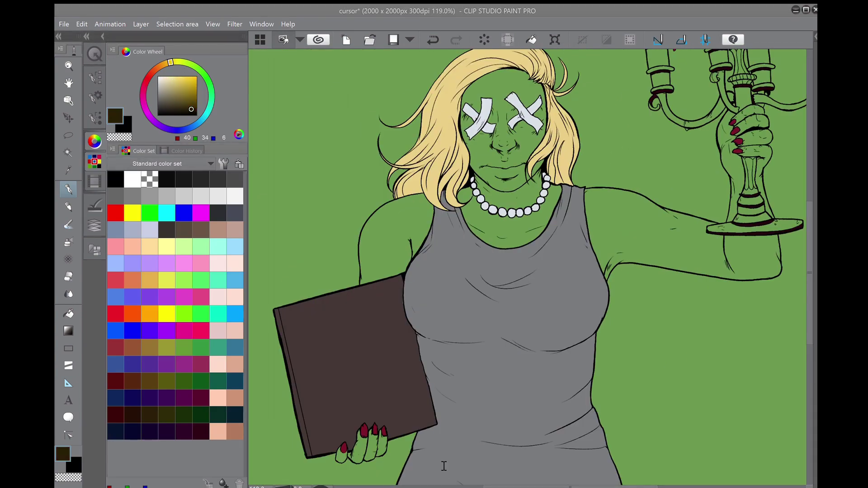
Set the colour to pale blue-white (RGB 222, 235, 235), then outline and fill the face and neck on a new layer
click(95, 225)
click(94, 138)
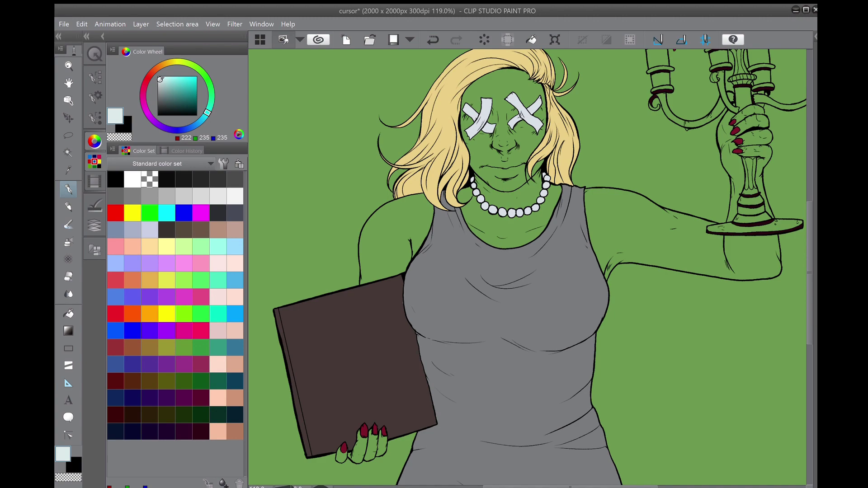
scroll(501, 136, up, 6)
drag(393, 172, 457, 104)
drag(420, 190, 422, 294)
scroll(423, 294, up, 1)
drag(497, 217, 588, 131)
mouse_move(543, 100)
mouse_down()
mouse_move(421, 185)
mouse_move(498, 99)
mouse_up()
scroll(645, 291, down, 4)
scroll(524, 272, down, 3)
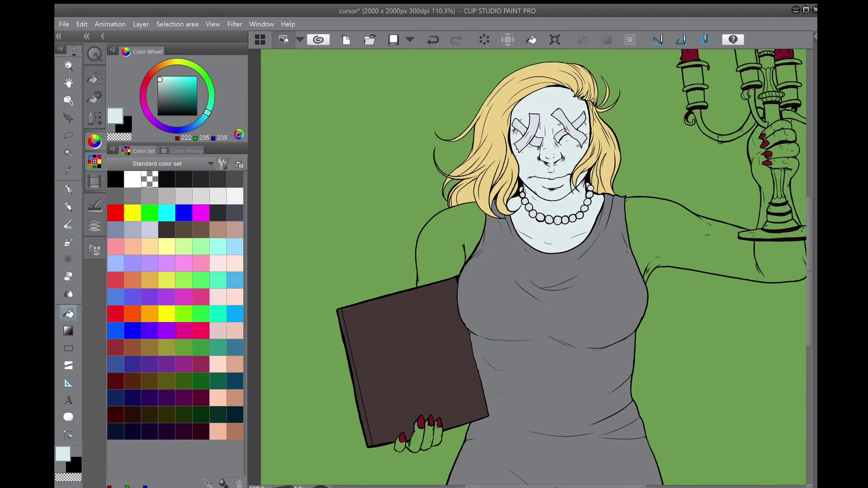
Change the skin colour to warm off-white (RGB 235, 228, 222) and fill the shoulder and upper arm above the book
scroll(524, 271, up, 4)
click(68, 189)
click(159, 66)
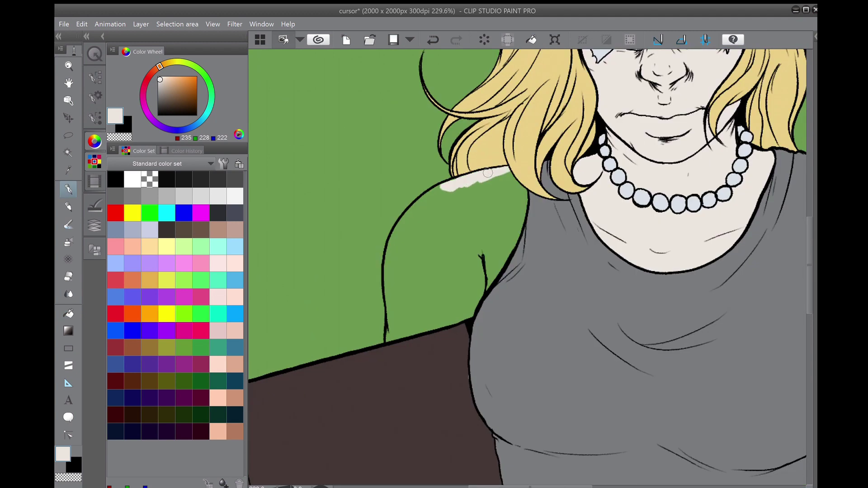
scroll(440, 185, up, 2)
key(ctrl+z)
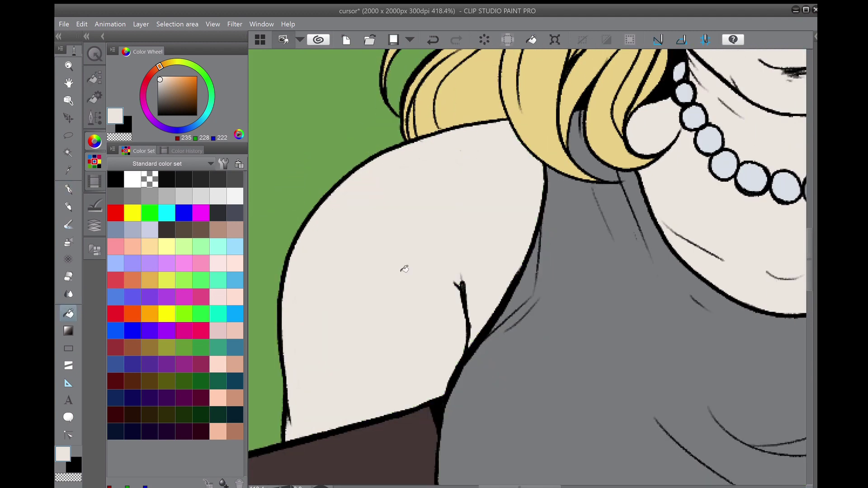
Paint the fingers holding the book in off-white and pick up the dark red of their nails on Layer 3
scroll(440, 186, down, 3)
scroll(497, 290, up, 5)
mouse_move(382, 280)
mouse_down()
mouse_move(362, 361)
mouse_move(502, 385)
mouse_move(597, 353)
mouse_move(681, 215)
mouse_up()
scroll(681, 222, down, 5)
scroll(541, 207, up, 5)
alt+click(541, 206)
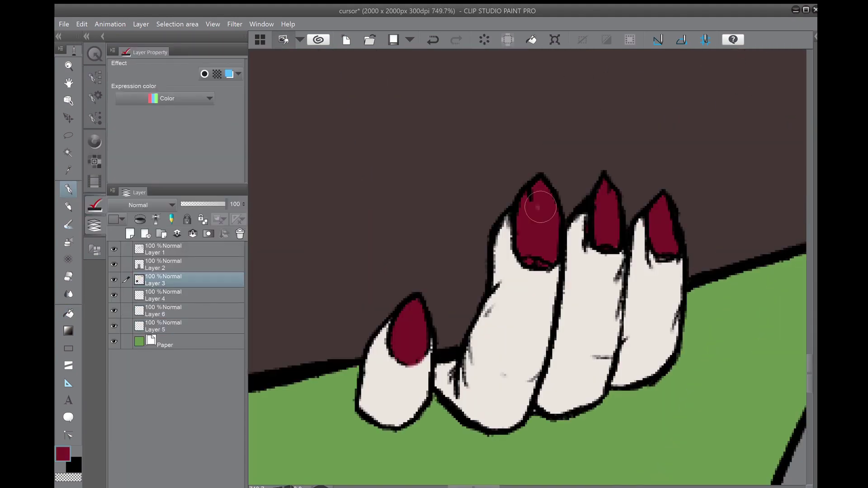
scroll(452, 272, down, 5)
Outline the raised arm on Layer 6 in off-white along its upper and lower edges, the elbow and the base plate
scroll(498, 235, up, 4)
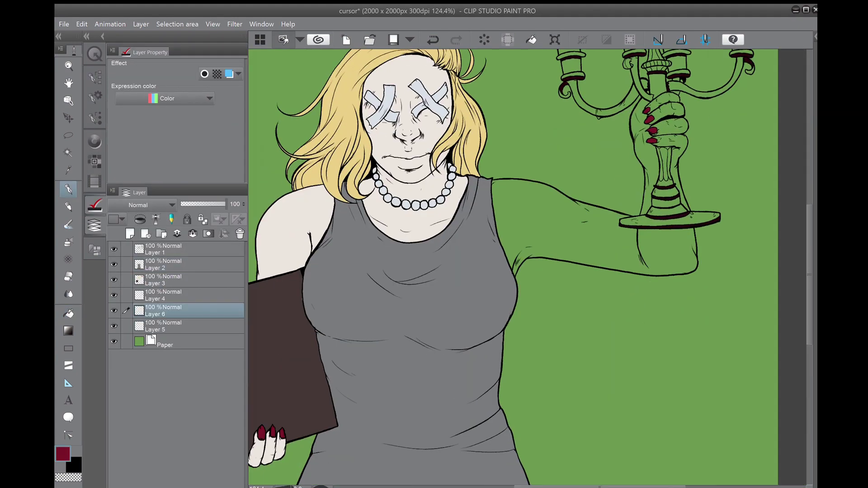
drag(390, 287, 417, 263)
drag(367, 315, 669, 138)
drag(453, 260, 604, 167)
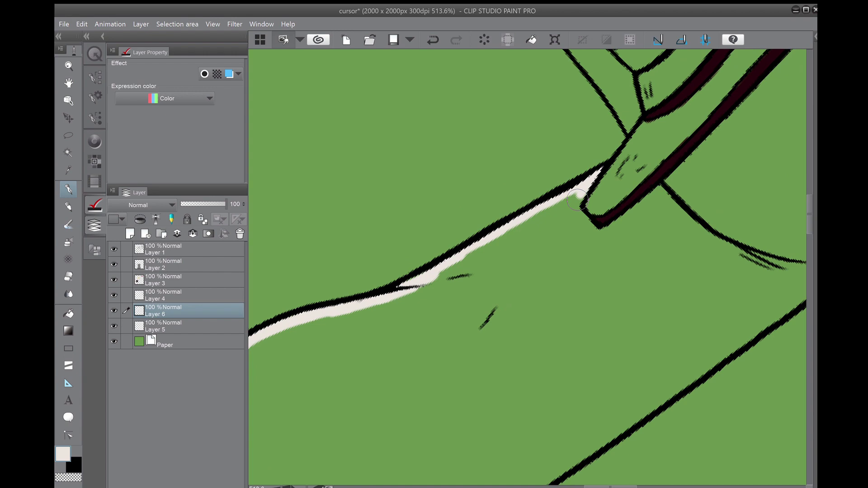
drag(568, 237, 670, 170)
mouse_move(468, 301)
mouse_down()
mouse_move(578, 187)
mouse_move(678, 256)
mouse_up()
drag(479, 384, 660, 222)
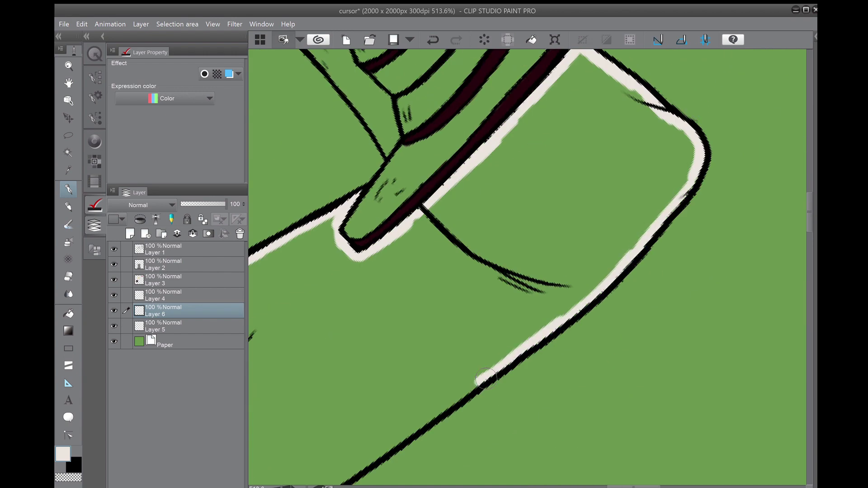
drag(452, 346, 629, 222)
drag(481, 195, 566, 344)
Trace off-white inside the edges of the raised forearm, hand and fingers, working around the candelabra's stem
drag(407, 135, 520, 362)
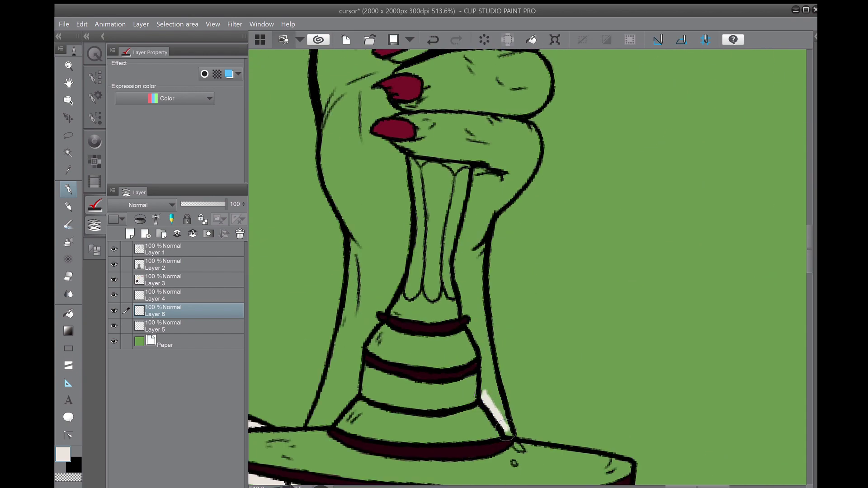
drag(509, 434, 456, 267)
mouse_move(472, 335)
mouse_down()
mouse_move(466, 236)
mouse_move(538, 226)
mouse_up()
drag(472, 248, 437, 276)
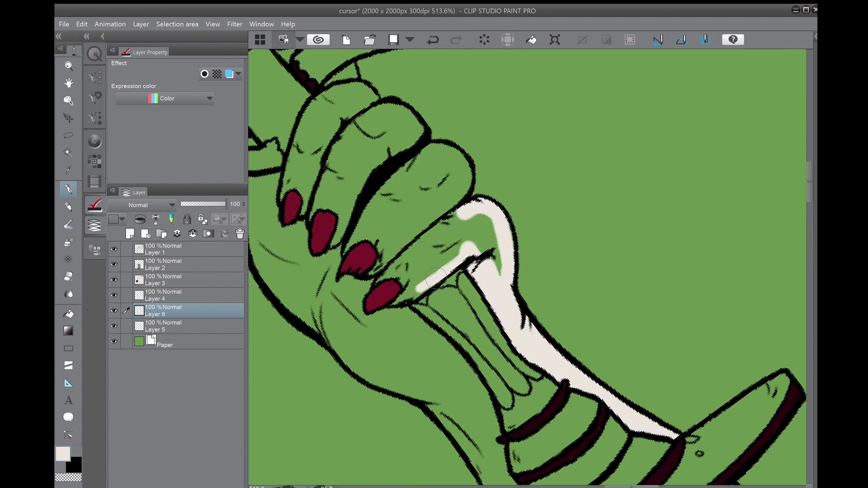
drag(425, 362, 409, 285)
drag(497, 361, 506, 254)
drag(407, 369, 385, 290)
drag(416, 326, 398, 224)
mouse_move(410, 181)
mouse_down()
mouse_move(409, 301)
mouse_move(429, 484)
mouse_move(370, 283)
mouse_up()
drag(436, 211, 489, 182)
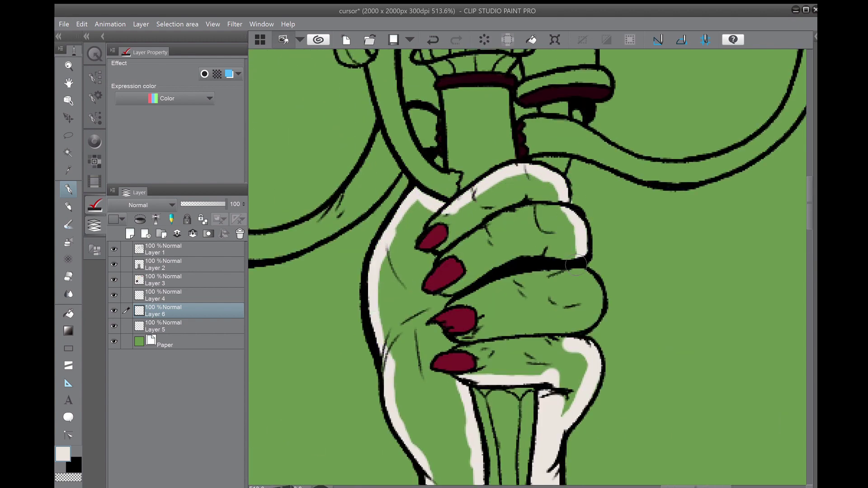
Fill the outlined hand, forearm and upper arm with the same off-white
key(g)
click(498, 204)
scroll(497, 203, down, 5)
scroll(513, 212, up, 2)
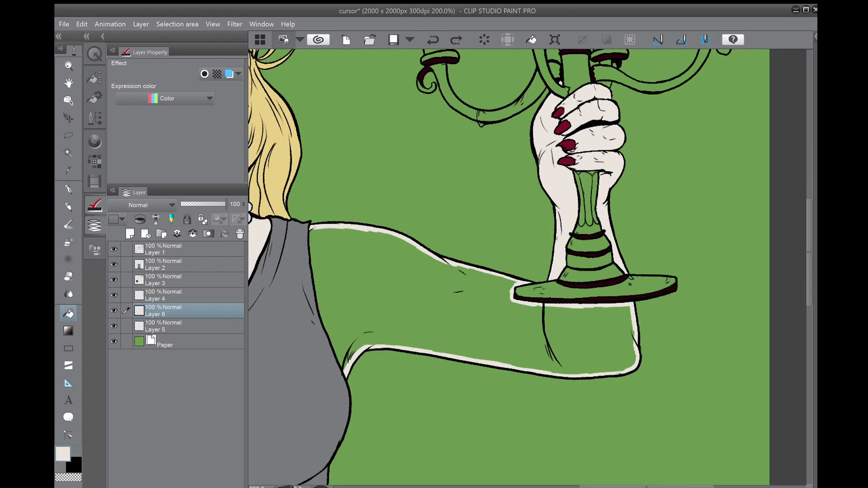
click(331, 290)
scroll(407, 271, down, 3)
Set the colour to muted gold (RGB 204, 182, 90) and start painting the leftmost holder's upper rim
click(94, 141)
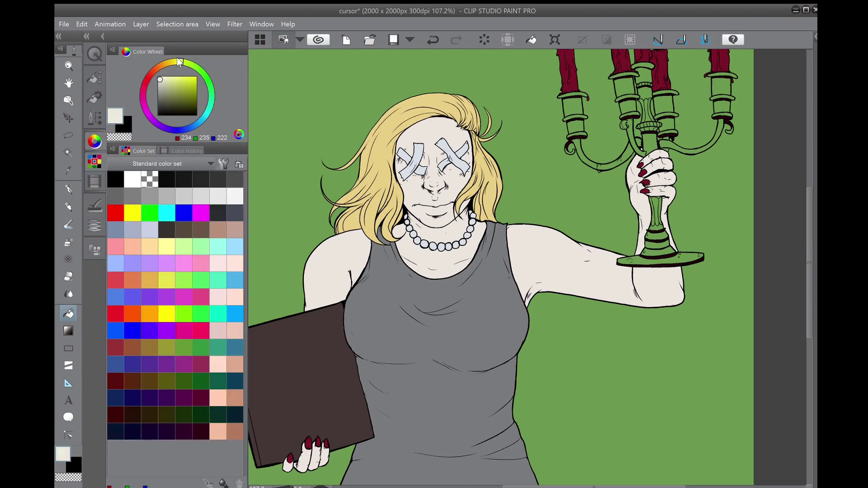
click(183, 87)
scroll(639, 78, up, 5)
key(ctrl+z)
click(180, 84)
click(409, 181)
scroll(337, 439, up, 1)
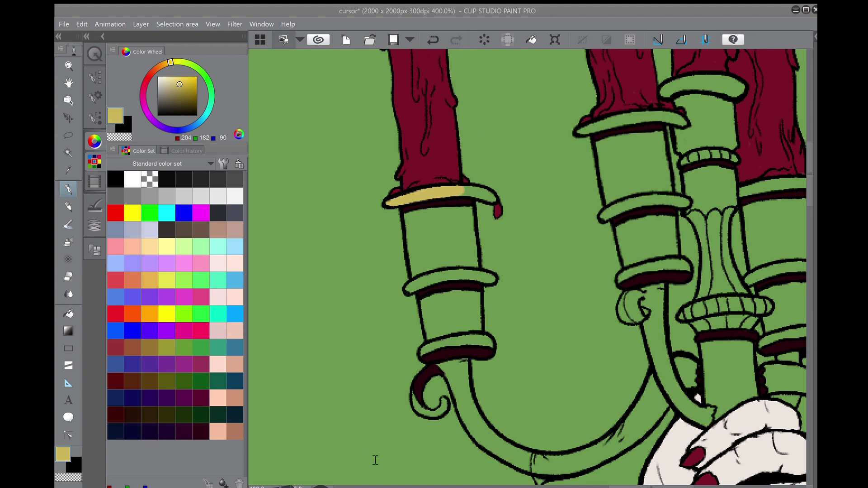
Paint the leftmost holder's rims, cups and lower curl in muted gold, leaving the dark maroon bands clear
scroll(476, 222, up, 4)
mouse_move(498, 163)
mouse_down()
mouse_move(474, 190)
mouse_move(470, 308)
mouse_move(344, 272)
mouse_up()
mouse_move(344, 272)
mouse_down()
mouse_move(431, 322)
mouse_move(407, 129)
mouse_up()
drag(461, 194, 362, 276)
drag(344, 316, 483, 321)
drag(361, 335, 430, 190)
drag(380, 290, 421, 328)
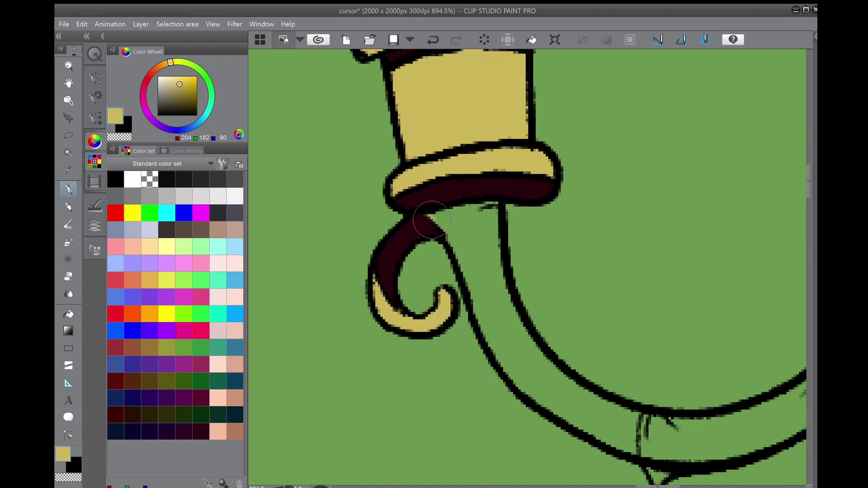
Paint the curved arm beneath the leftmost holder in gold as far as the central stem
drag(432, 220, 520, 317)
drag(582, 78, 359, 214)
drag(407, 194, 369, 271)
drag(434, 217, 437, 103)
Paint the candelabra's base plate and the stepped rings of its foot in gold
scroll(438, 103, down, 3)
drag(452, 136, 542, 317)
scroll(542, 153, up, 3)
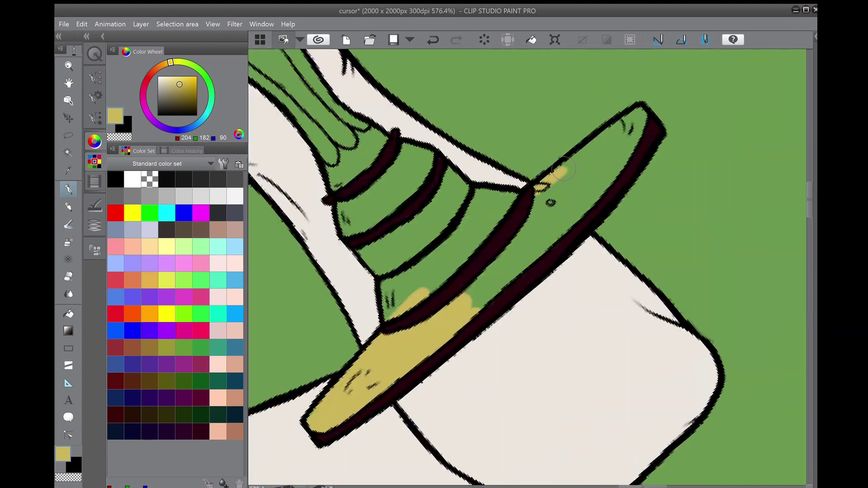
drag(564, 169, 479, 244)
drag(520, 213, 407, 299)
drag(425, 235, 384, 312)
Paint the fluted stem below the hand in gold and make Layer 5 the active layer
drag(407, 271, 493, 332)
mouse_move(452, 285)
mouse_down()
mouse_move(540, 197)
mouse_move(633, 253)
mouse_up()
drag(407, 113, 471, 188)
click(95, 205)
click(190, 326)
Paint the central stem just above the hand and the fourth holder in gold, covering the missed streaks
drag(294, 158, 497, 362)
mouse_move(466, 325)
mouse_down()
mouse_move(413, 323)
mouse_move(461, 212)
mouse_move(548, 243)
mouse_up()
drag(507, 197, 443, 335)
mouse_move(471, 407)
mouse_down()
mouse_move(434, 346)
mouse_move(538, 358)
mouse_move(566, 212)
mouse_move(524, 294)
mouse_move(458, 256)
mouse_move(538, 136)
mouse_up()
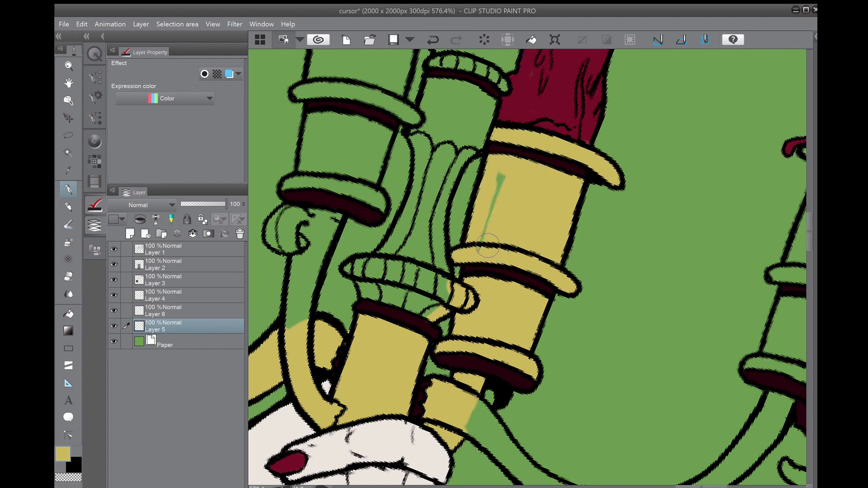
drag(506, 181, 483, 271)
drag(484, 272, 484, 362)
Paint the second holder with its curl and arm, and the upper fluted part of the central stem, in gold
drag(529, 135, 461, 316)
drag(452, 226, 502, 339)
mouse_move(470, 262)
mouse_down()
mouse_move(492, 205)
mouse_move(452, 389)
mouse_up()
drag(437, 367, 496, 204)
drag(434, 338, 511, 253)
drag(498, 181, 525, 348)
mouse_move(453, 217)
mouse_down()
mouse_move(430, 289)
mouse_move(520, 237)
mouse_up()
mouse_move(480, 340)
mouse_down()
mouse_move(520, 204)
mouse_move(429, 325)
mouse_up()
drag(466, 407, 432, 338)
Paint the rightmost candle holder, its curl and its long curved arm in gold
scroll(427, 283, down, 5)
scroll(543, 226, up, 6)
mouse_move(434, 174)
mouse_down()
mouse_move(484, 180)
mouse_move(475, 335)
mouse_move(633, 178)
mouse_move(597, 344)
mouse_move(570, 144)
mouse_up()
drag(475, 272, 588, 272)
drag(475, 181, 565, 244)
drag(543, 159, 533, 285)
drag(520, 325, 517, 152)
drag(475, 303, 448, 344)
mouse_move(705, 181)
mouse_down()
mouse_move(505, 308)
mouse_move(339, 253)
mouse_up()
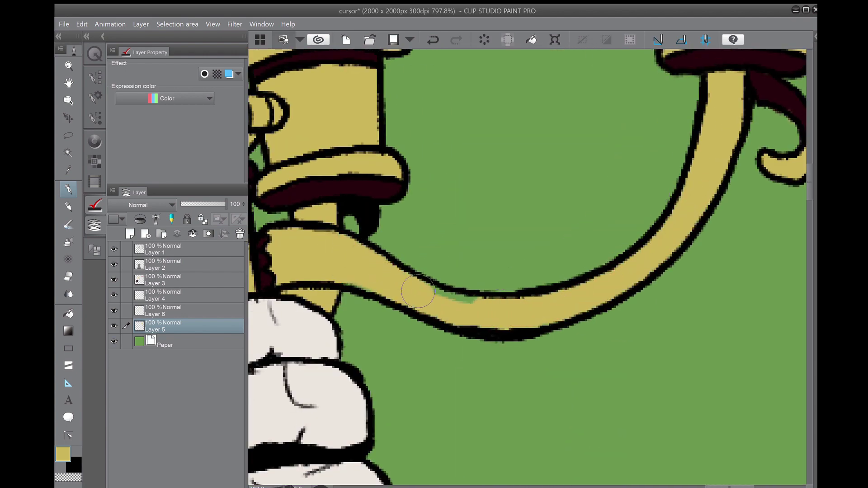
Change the paper to pale green and add a clipped layer above Layer 5 for the candelabra's shading
scroll(505, 290, down, 8)
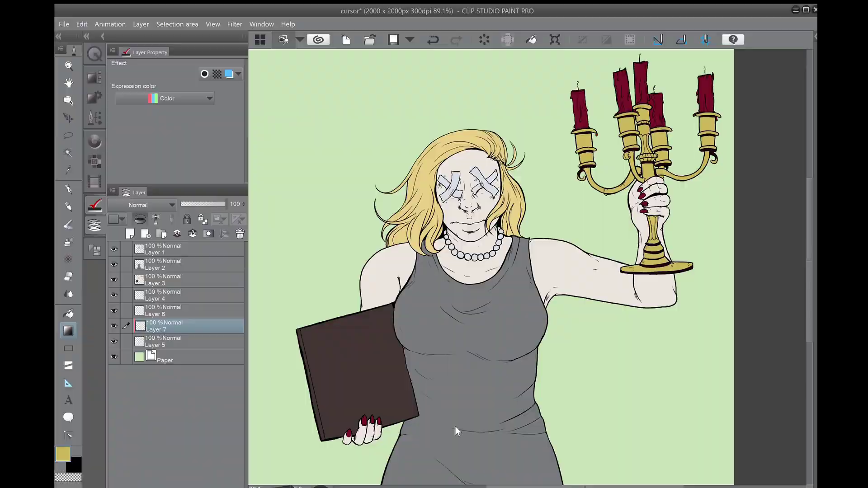
drag(455, 431, 480, 387)
scroll(701, 113, up, 6)
drag(511, 272, 643, 353)
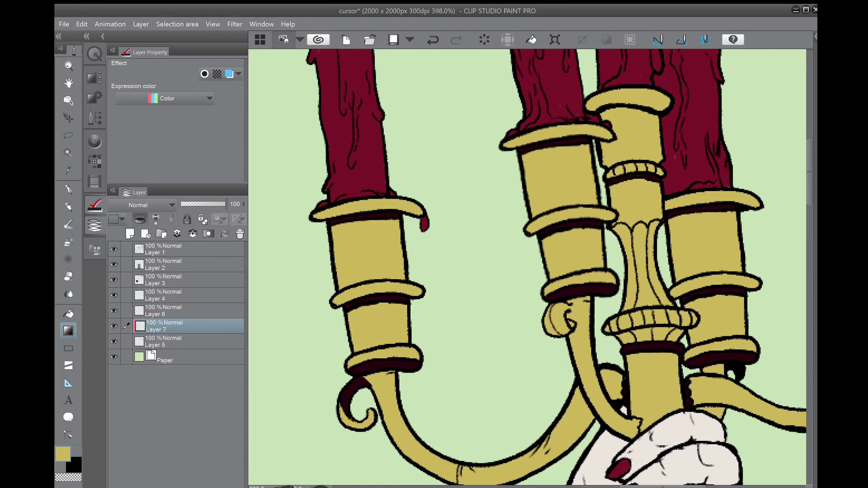
Set a watercolour brush to brown (RGB 112, 79, 36) and shade one side of the leftmost holder's upper cup
key(b)
scroll(527, 268, down, 3)
click(95, 141)
click(178, 93)
drag(480, 249, 481, 312)
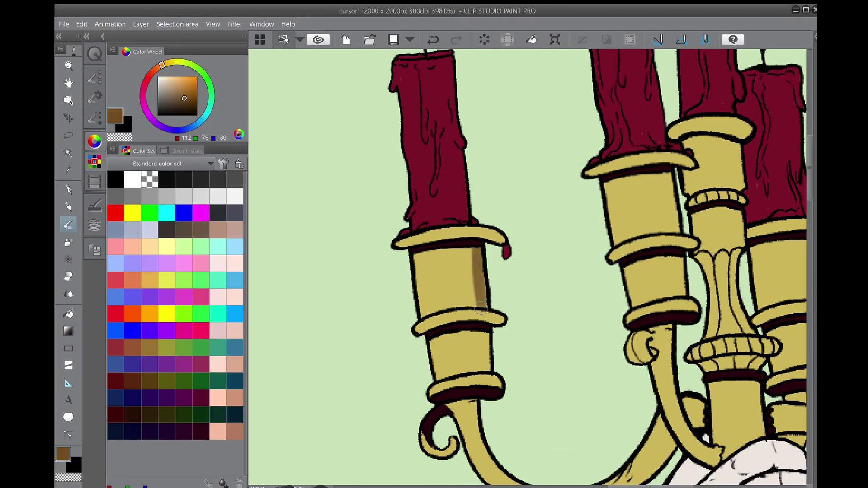
Set the Opaque watercolor brush size to 17 and shade the edges of the leftmost holder's cups in brown
click(94, 118)
click(218, 285)
drag(414, 253, 486, 271)
scroll(452, 226, down, 1)
scroll(407, 226, up, 4)
drag(402, 190, 411, 280)
drag(441, 387, 410, 295)
Shade the leftmost curved arm and the stem's joint above the hand in brown
scroll(416, 316, down, 3)
drag(466, 357, 628, 235)
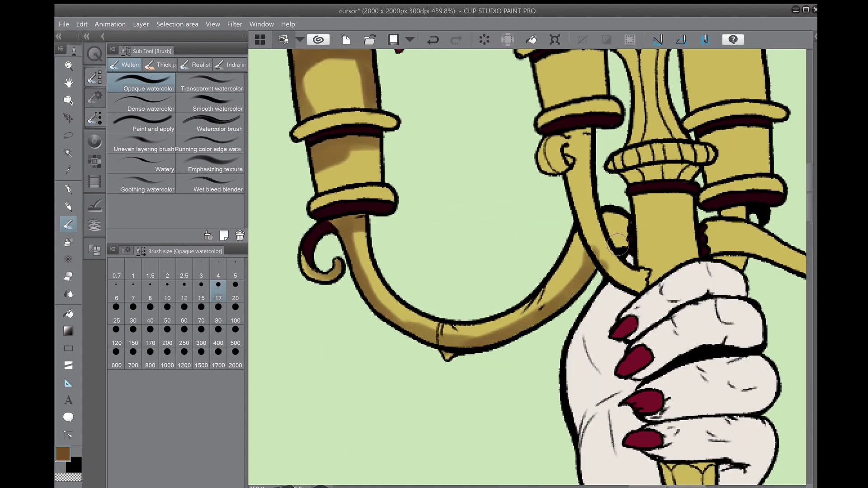
scroll(588, 262, up, 4)
key(F7)
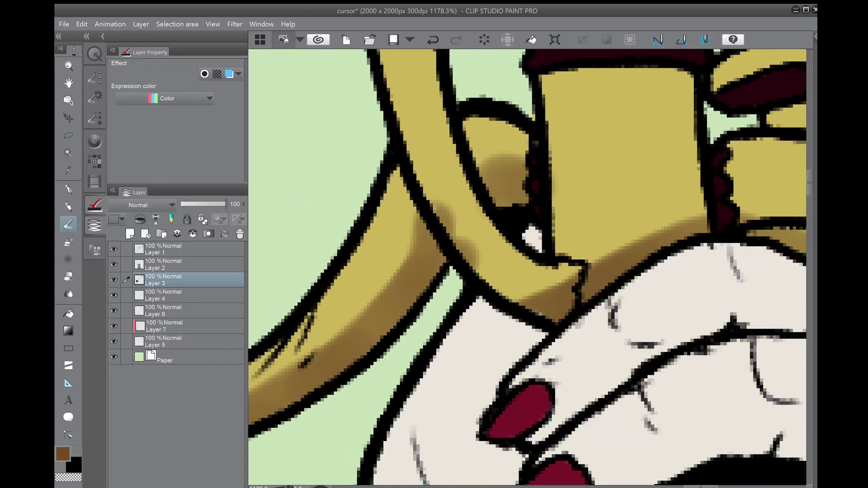
alt+click(478, 323)
key(ctrl+z)
key(ctrl+z)
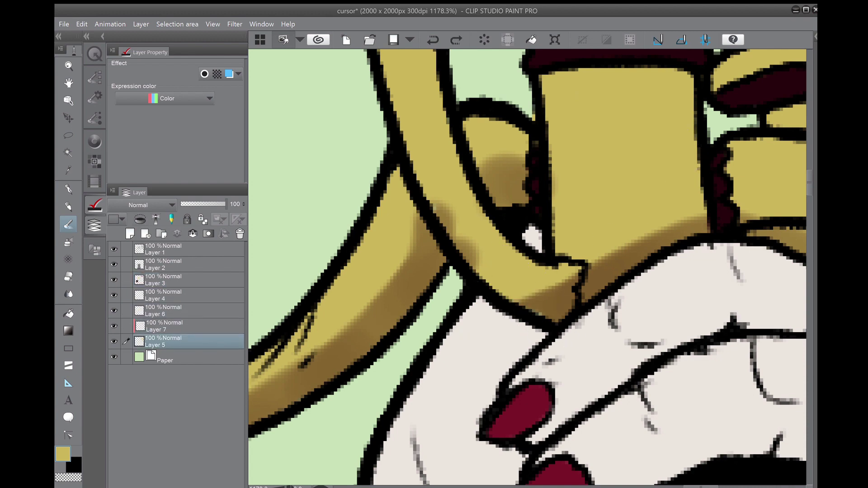
Shade the second holder's curl and arm and the central stem's lower section in brown on Layer 7
scroll(565, 279, down, 2)
key(j)
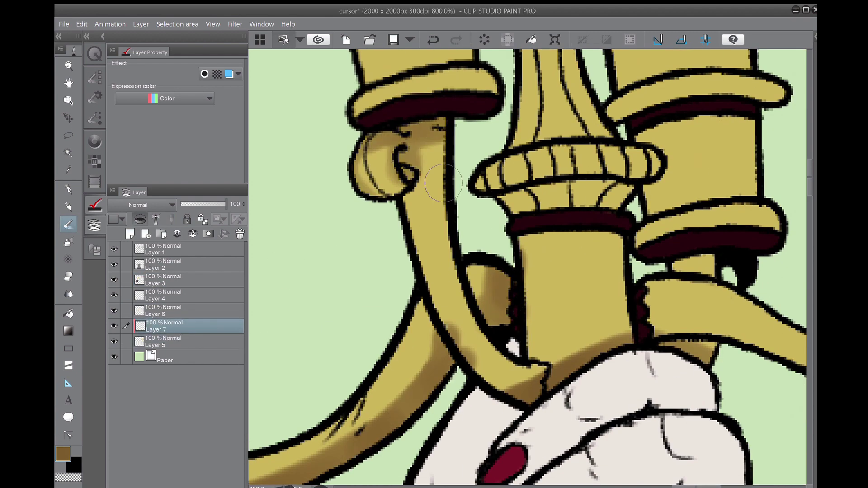
key(ctrl+y)
key(j)
scroll(469, 307, down, 4)
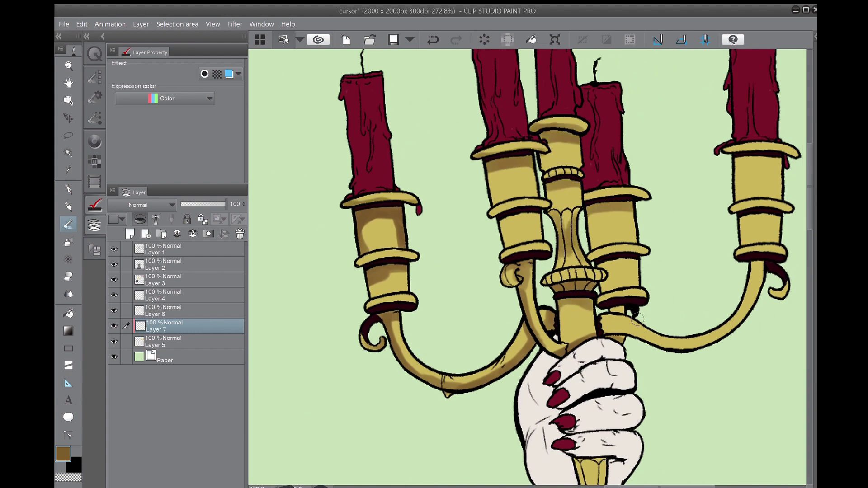
Shade the fluted stem below the hand, the stepped foot rings and the base plate in brown
drag(558, 309, 504, 42)
scroll(493, 342, up, 2)
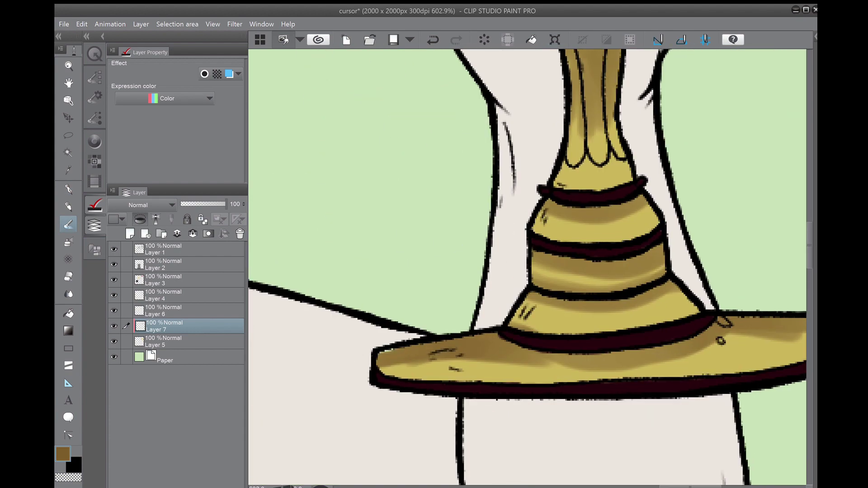
scroll(688, 278, down, 3)
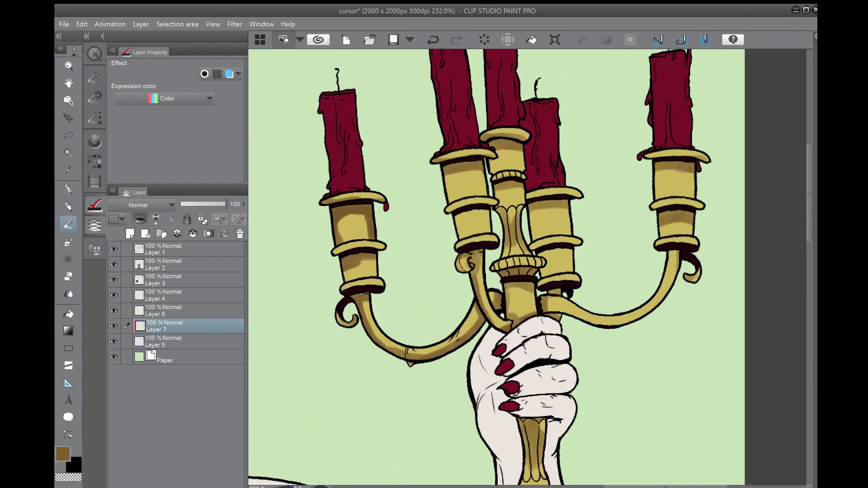
Soften the brown shading on the leftmost holder's cups and curved arm with the Wet bleed blender at size 20
scroll(676, 236, down, 3)
click(94, 77)
click(210, 184)
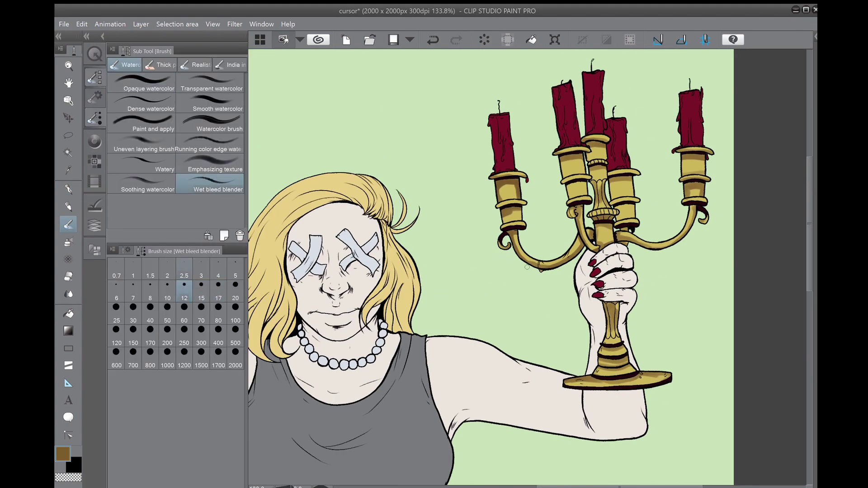
scroll(495, 187, up, 4)
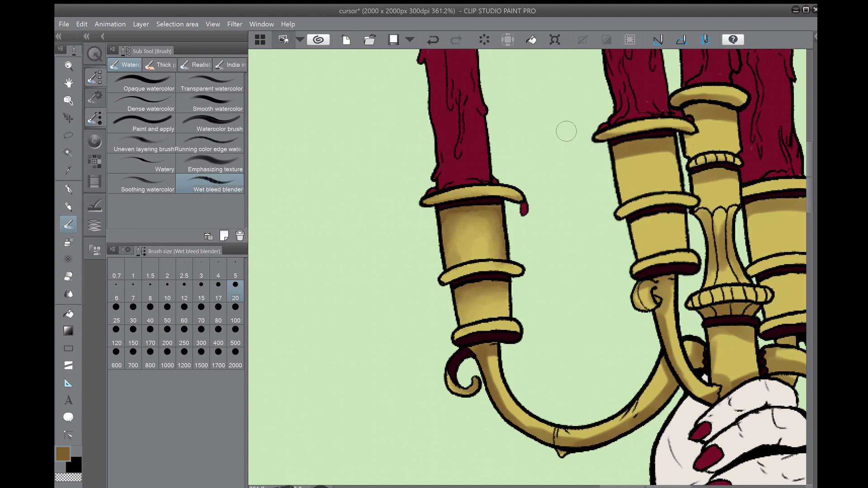
drag(566, 131, 507, 66)
drag(428, 261, 391, 290)
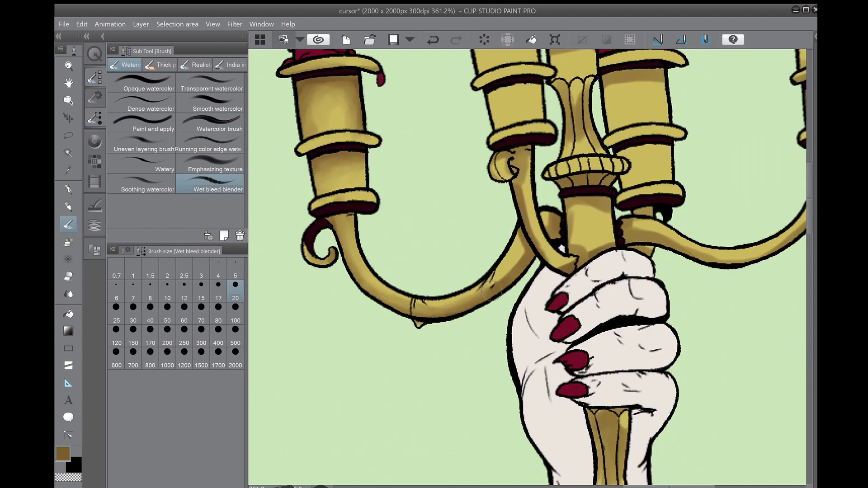
drag(505, 273, 468, 474)
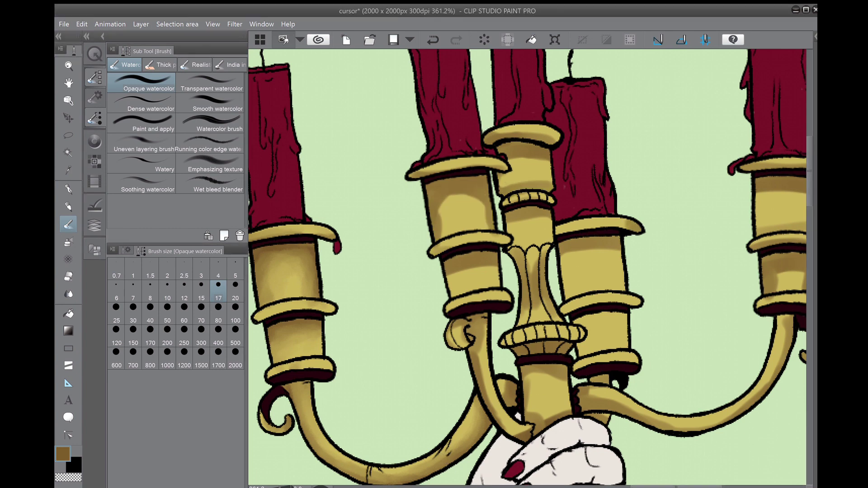
Blend the brown shading on the second holder's cups and arm and the central stem with the Wet bleed blender at size 25
click(209, 183)
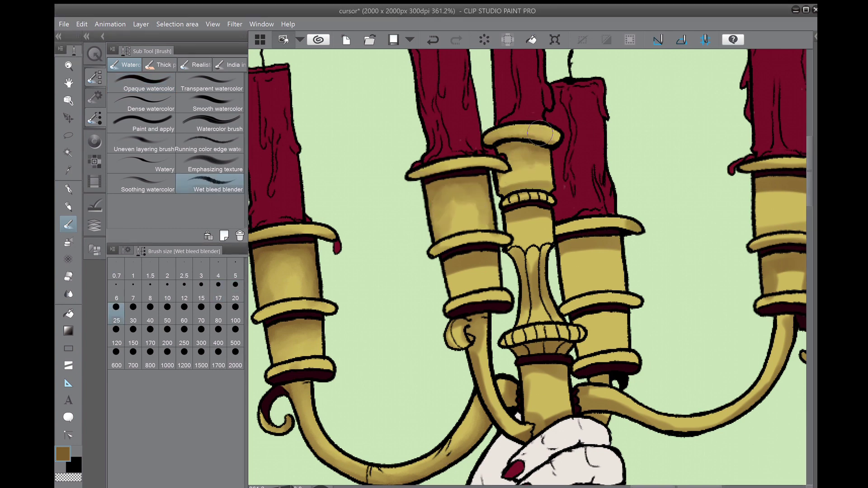
drag(468, 272, 446, 185)
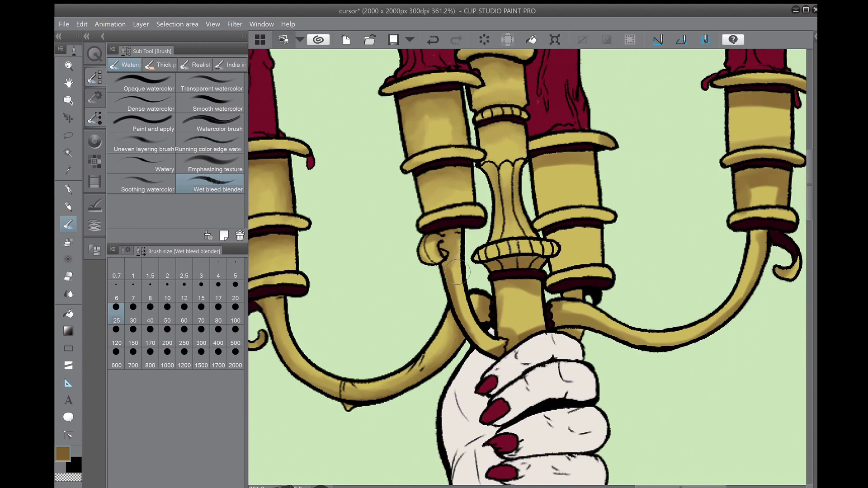
scroll(497, 256, down, 2)
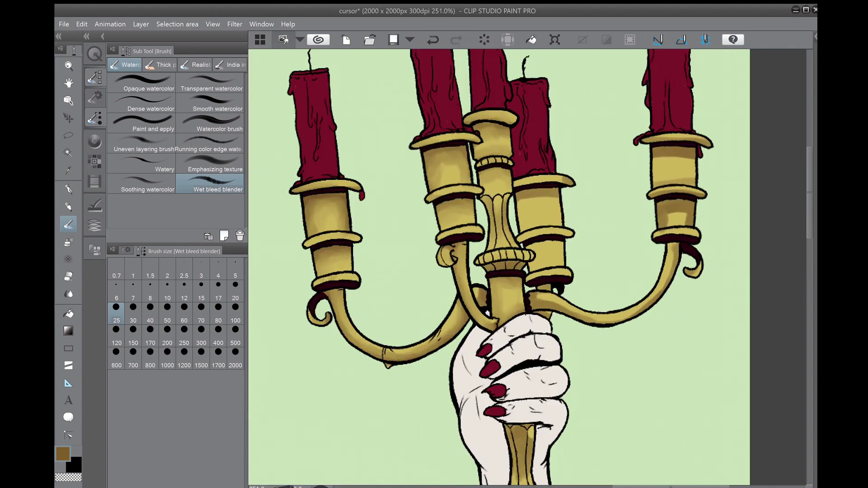
Blend the brown shading on the two holders on the right, their arms, the lower stem and the base
drag(613, 320, 579, 236)
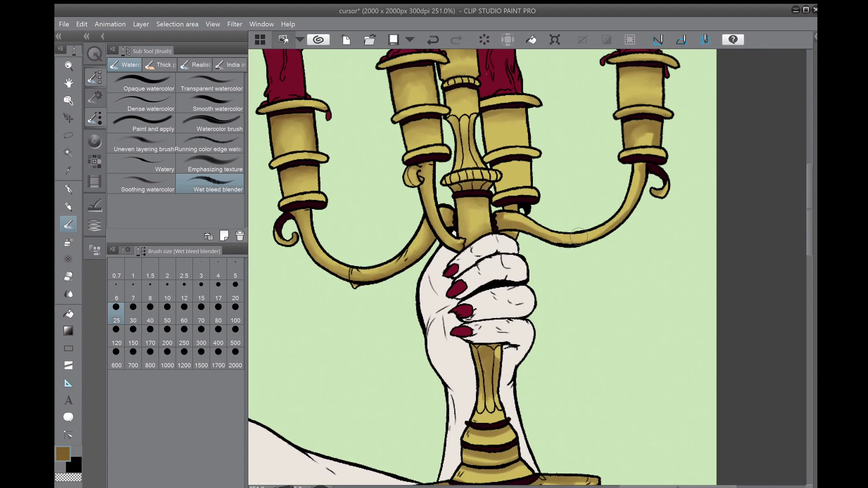
drag(512, 254, 525, 147)
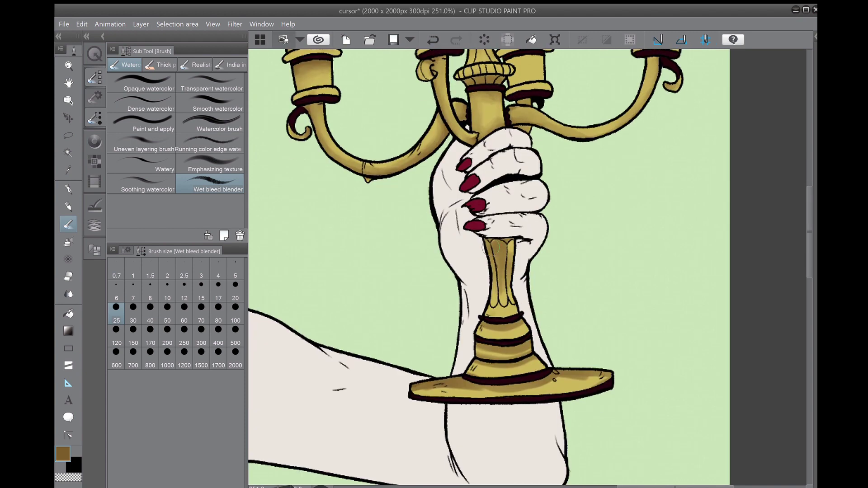
drag(555, 392, 536, 283)
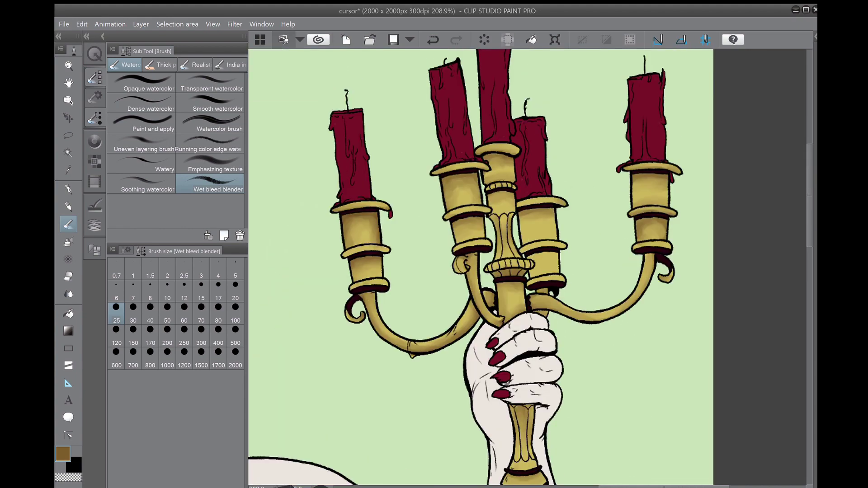
scroll(539, 273, down, 1)
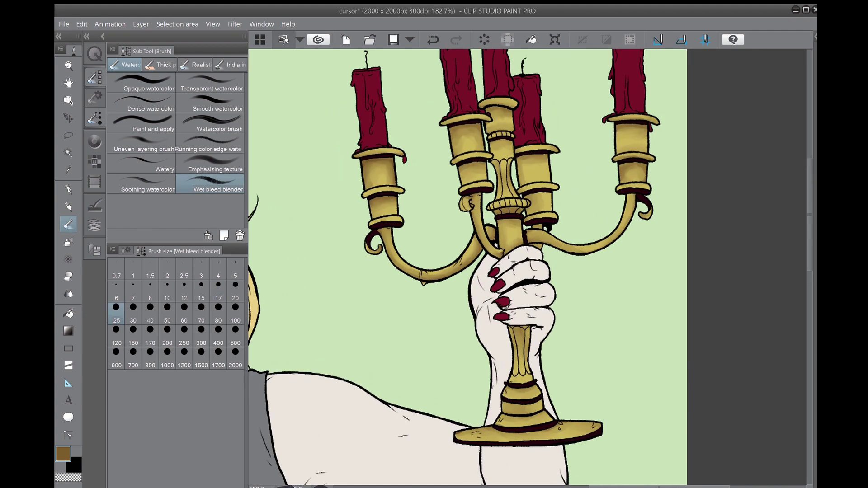
Airbrush orange (204, 100, 27) over the shaded edges of the leftmost holder, its arm and the second holder's curl
click(95, 224)
click(68, 242)
click(95, 142)
scroll(389, 169, up, 4)
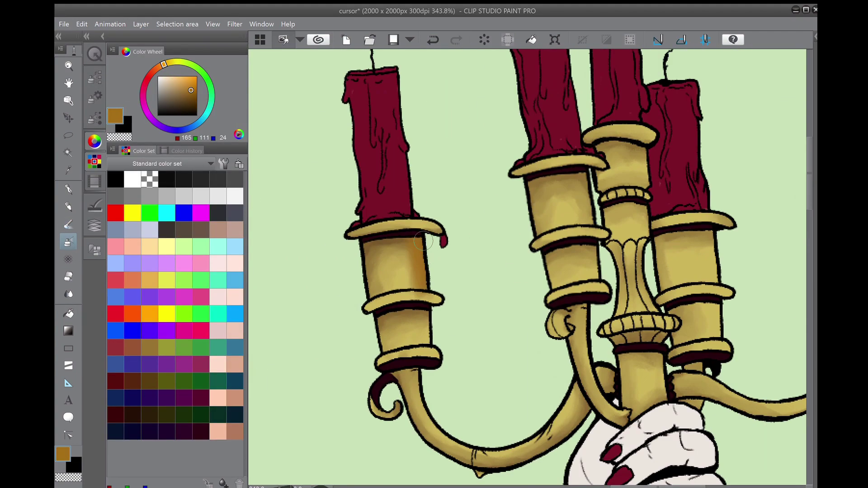
key(ctrl+z)
mouse_move(378, 377)
mouse_down()
mouse_move(334, 250)
mouse_move(264, 278)
mouse_up()
drag(455, 187, 462, 194)
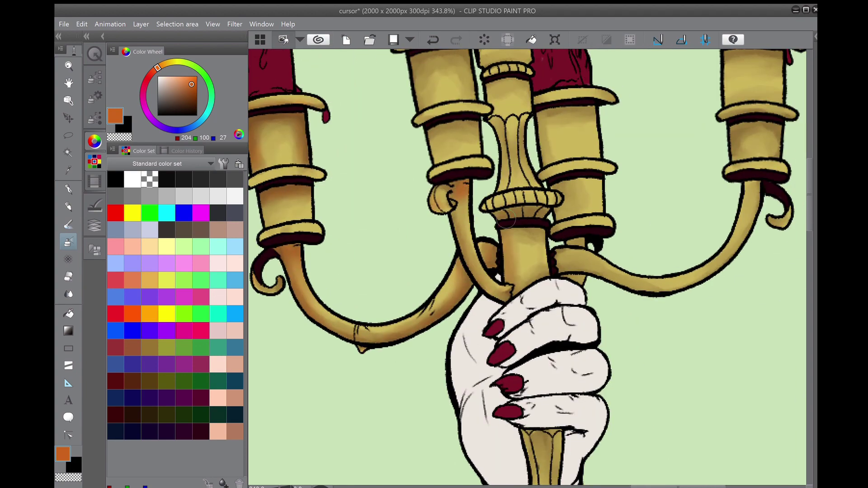
Airbrush the same orange onto the second holder, the central stem and the two holders on the right
scroll(510, 212, up, 5)
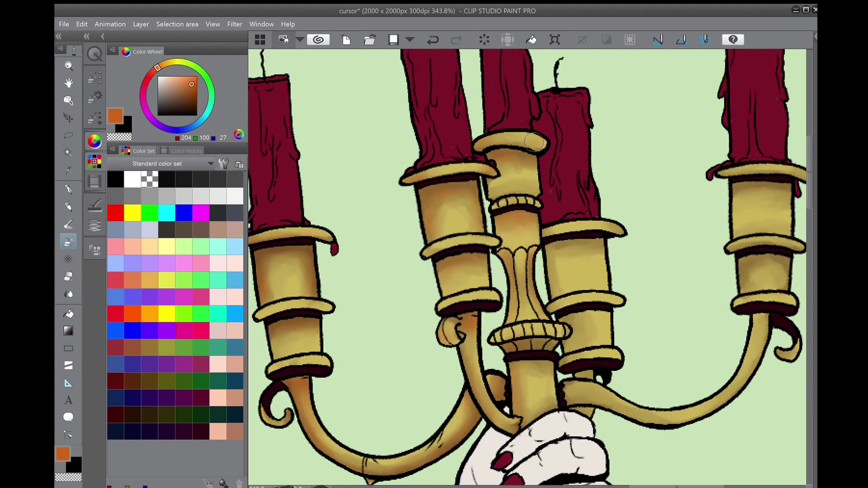
drag(518, 200, 418, 128)
drag(506, 185, 397, 237)
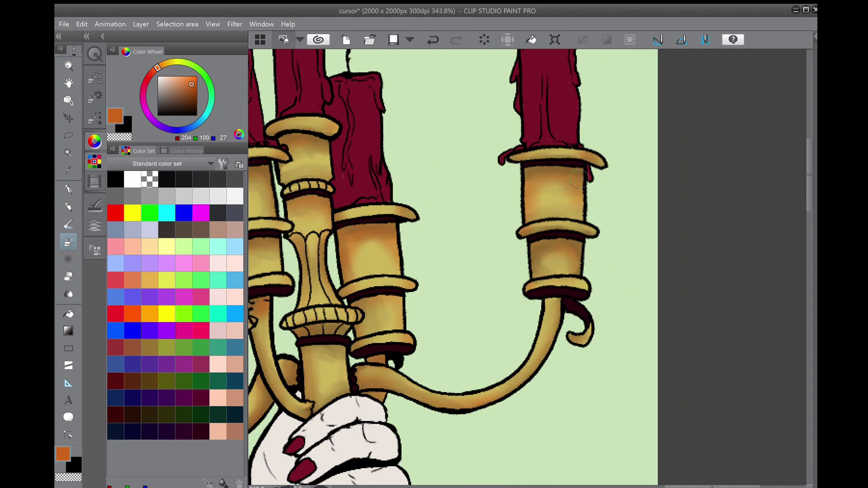
scroll(516, 289, down, 5)
scroll(379, 176, up, 5)
Airbrush pale yellow (255, 232, 146) highlights onto the candle holders' cups and the upper central stem
alt+click(388, 316)
drag(378, 212, 387, 305)
mouse_move(534, 149)
mouse_down()
mouse_move(516, 131)
mouse_move(525, 296)
mouse_up()
mouse_move(384, 337)
mouse_down()
mouse_move(444, 409)
mouse_move(340, 367)
mouse_up()
mouse_move(500, 129)
mouse_down()
mouse_move(502, 289)
mouse_move(466, 181)
mouse_up()
drag(484, 217, 489, 260)
drag(488, 269, 495, 314)
Airbrush pale yellow highlights onto the fluted stem below the hand, the stepped foot, the base plate and the rightmost holder
drag(539, 452, 529, 154)
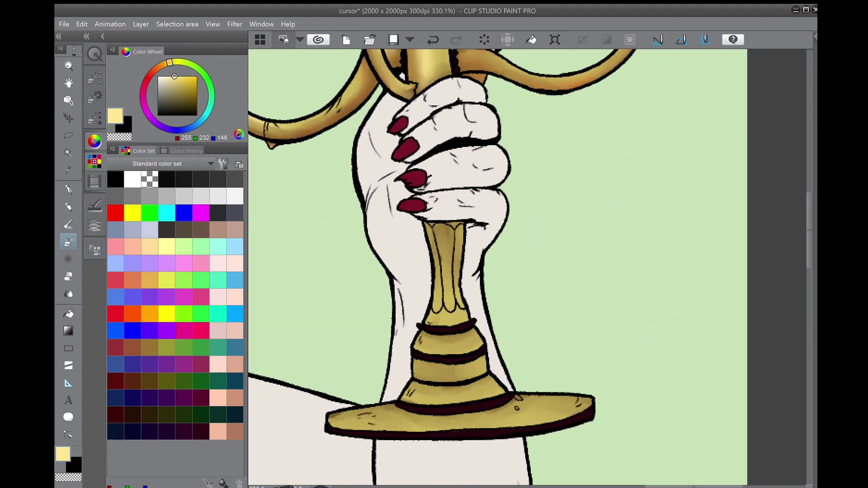
drag(448, 235, 450, 317)
drag(520, 361, 513, 312)
drag(348, 375, 434, 361)
alt+click(510, 358)
scroll(436, 269, down, 5)
drag(588, 163, 593, 199)
mouse_move(590, 217)
mouse_down()
mouse_move(596, 242)
mouse_move(584, 312)
mouse_up()
scroll(460, 312, down, 3)
scroll(497, 226, up, 4)
click(175, 78)
Merge the candelabra shading on Layer 7 and Layer 8 down into Layer 5
click(94, 225)
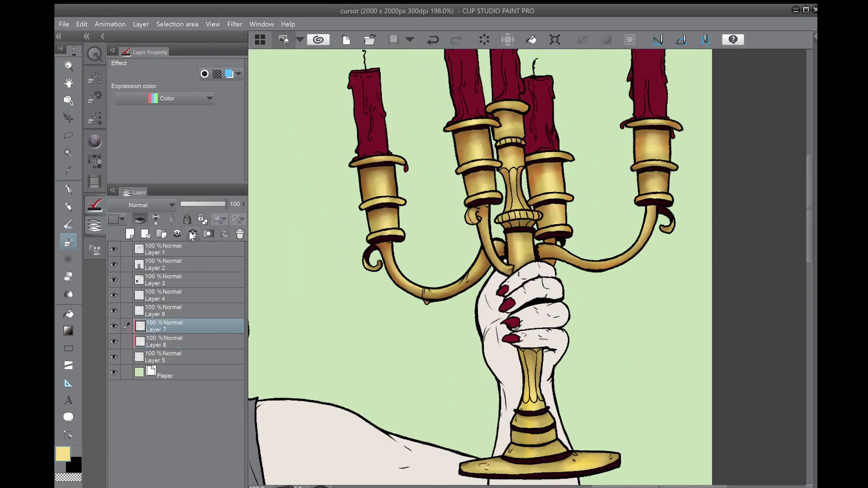
scroll(479, 272, down, 3)
scroll(480, 272, up, 3)
click(181, 311)
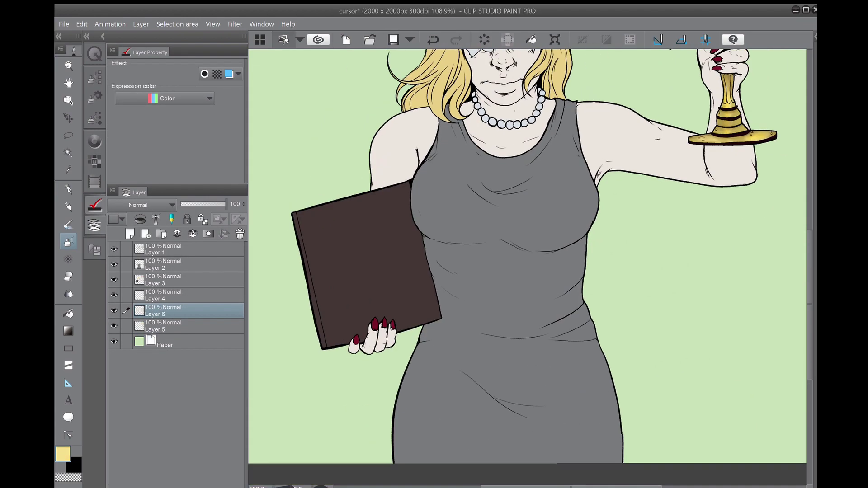
On Layer 4, shade the dress's hip, under-bust and waist in dark grey (50, 51, 53) with Opaque watercolor at size 100
click(118, 264)
click(164, 295)
click(94, 142)
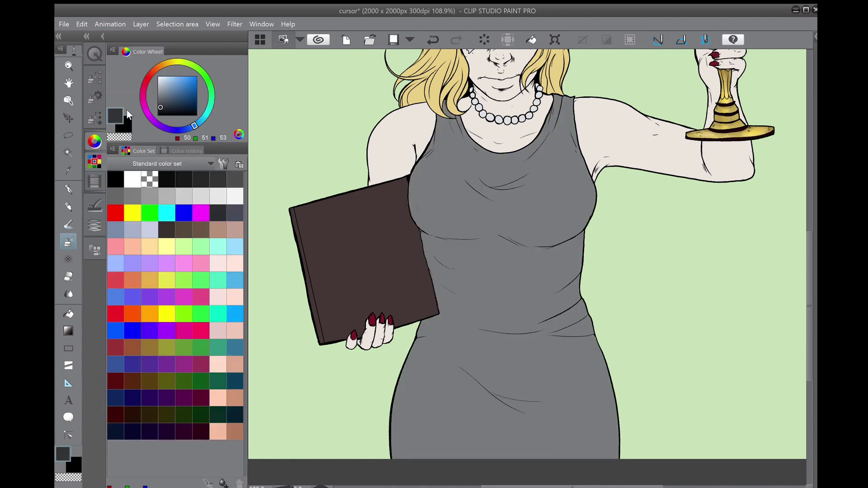
key(b)
drag(435, 316, 394, 457)
mouse_move(434, 244)
mouse_down()
mouse_move(398, 457)
mouse_move(583, 245)
mouse_up()
drag(584, 271, 479, 325)
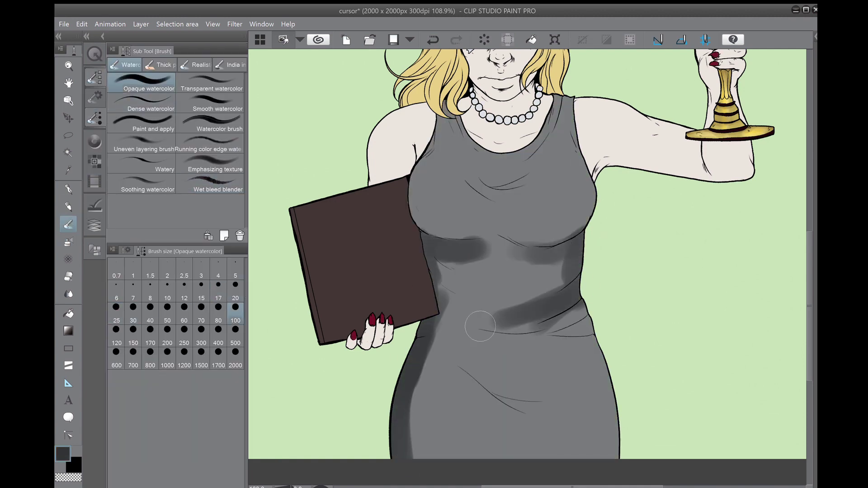
Extend the dark grey shading over the dress's waist folds, skirt sides, chest and neckline
drag(452, 271, 565, 326)
drag(606, 317, 479, 407)
drag(447, 326, 565, 389)
drag(412, 362, 420, 452)
drag(457, 172, 561, 190)
drag(462, 123, 420, 221)
drag(452, 257, 570, 253)
mouse_move(588, 104)
mouse_down()
mouse_move(560, 213)
mouse_move(456, 245)
mouse_up()
Blend the dark grey shading across the whole dress with the Wet bleed blender, starting at size 70 and enlarging it
click(209, 184)
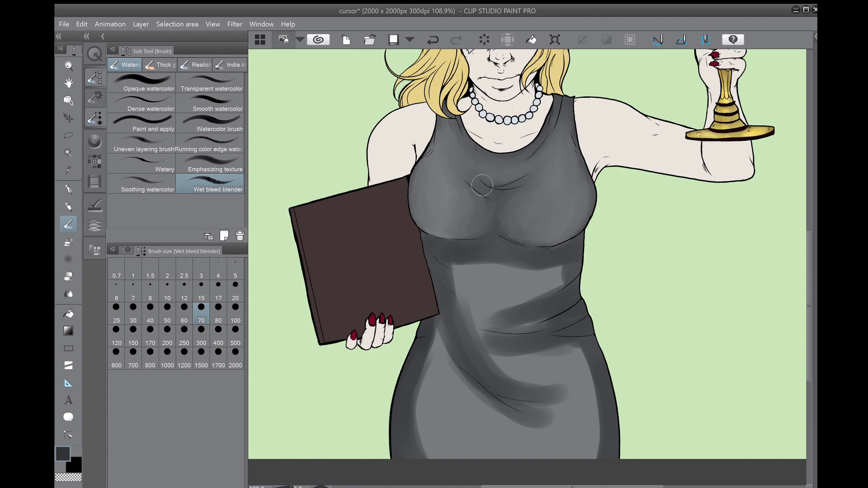
key(bracketright)
key(bracketright)
key(bracketright)
key(bracketright)
mouse_move(436, 272)
mouse_down()
mouse_move(485, 271)
mouse_move(508, 252)
mouse_move(567, 255)
mouse_move(508, 277)
mouse_move(407, 434)
mouse_move(452, 362)
mouse_move(434, 436)
mouse_move(593, 349)
mouse_move(508, 348)
mouse_move(548, 345)
mouse_move(497, 304)
mouse_up()
drag(524, 259, 578, 351)
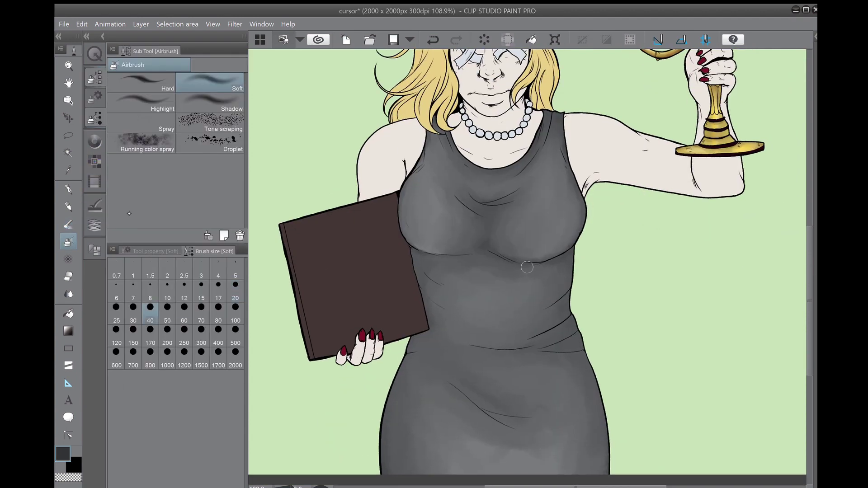
Deepen the dress's shadows around the bust, neckline and side with the Soft airbrush at size 100
click(235, 308)
mouse_move(434, 253)
mouse_down()
mouse_move(452, 262)
mouse_move(398, 461)
mouse_move(538, 119)
mouse_up()
drag(511, 159, 398, 426)
drag(457, 181, 416, 226)
Smooth the dress's shading from the chest to the skirt with the Blend tool, enlarging it to size 150
key(j)
mouse_move(425, 149)
mouse_down()
mouse_move(451, 194)
mouse_move(531, 276)
mouse_move(448, 317)
mouse_move(493, 398)
mouse_move(479, 268)
mouse_up()
key(bracketright)
key(bracketright)
key(bracketright)
key(bracketright)
drag(424, 324, 443, 402)
scroll(443, 403, down, 2)
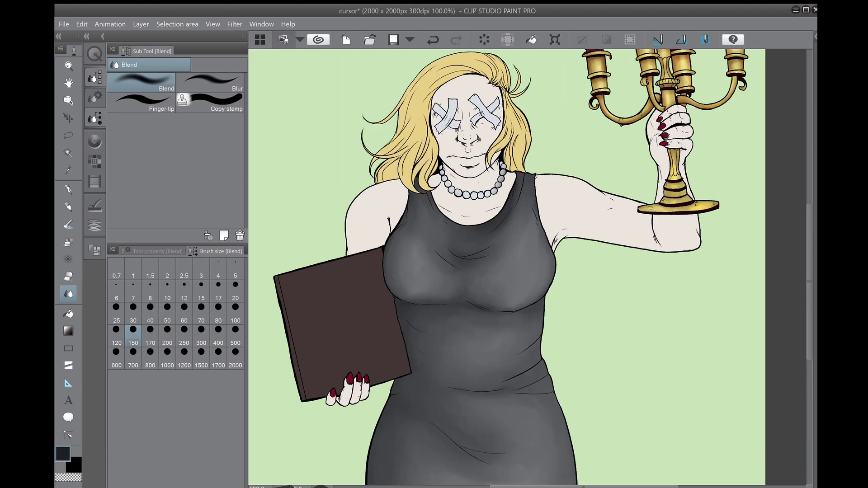
Paint dark blue (14, 25, 37) shadows along the dress's under-bust, waist and skirt folds and soften them with the Wet bleed blender at size 40
scroll(444, 403, up, 5)
key(b)
click(86, 36)
click(94, 142)
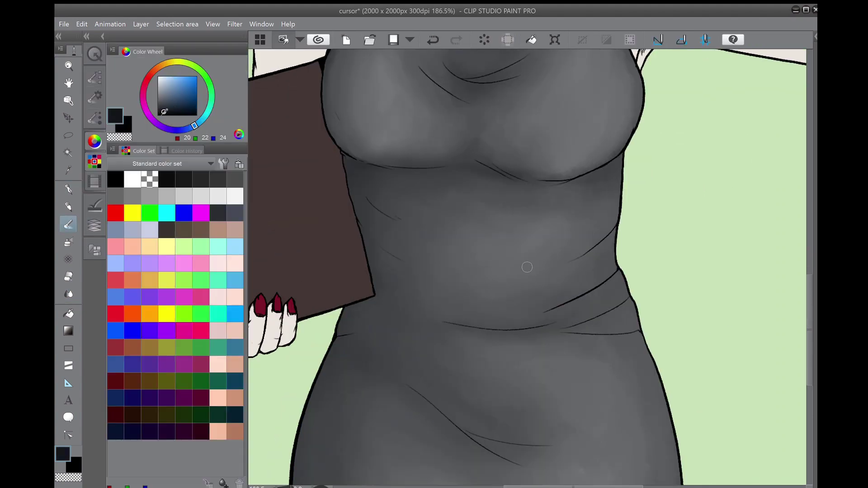
mouse_move(543, 311)
mouse_down()
mouse_move(628, 296)
mouse_move(559, 331)
mouse_up()
drag(448, 171, 344, 159)
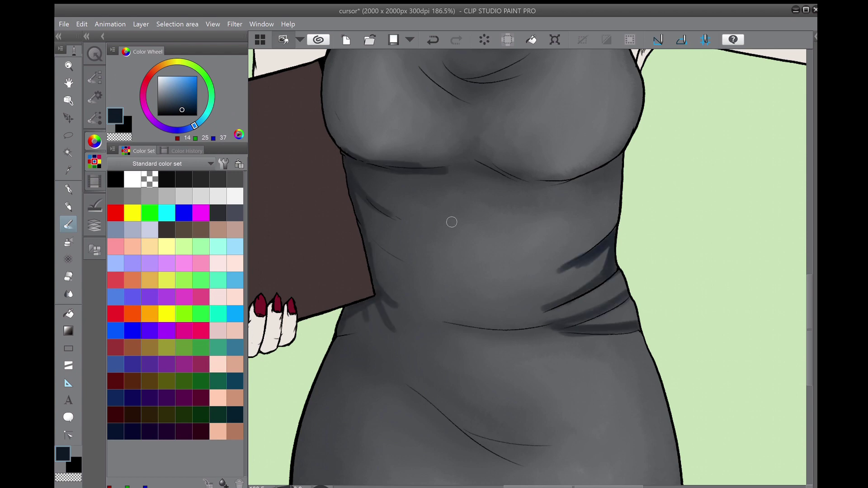
drag(407, 387, 515, 461)
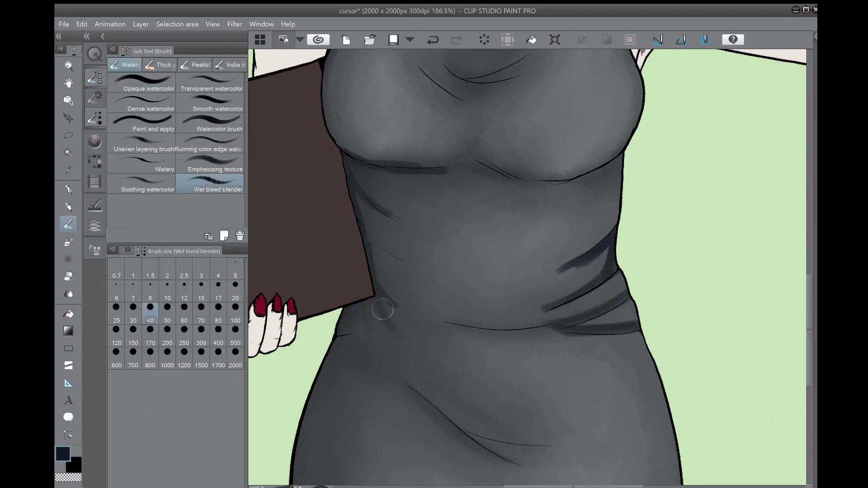
drag(373, 225, 462, 315)
mouse_move(537, 248)
mouse_down()
mouse_move(452, 107)
mouse_move(459, 108)
mouse_up()
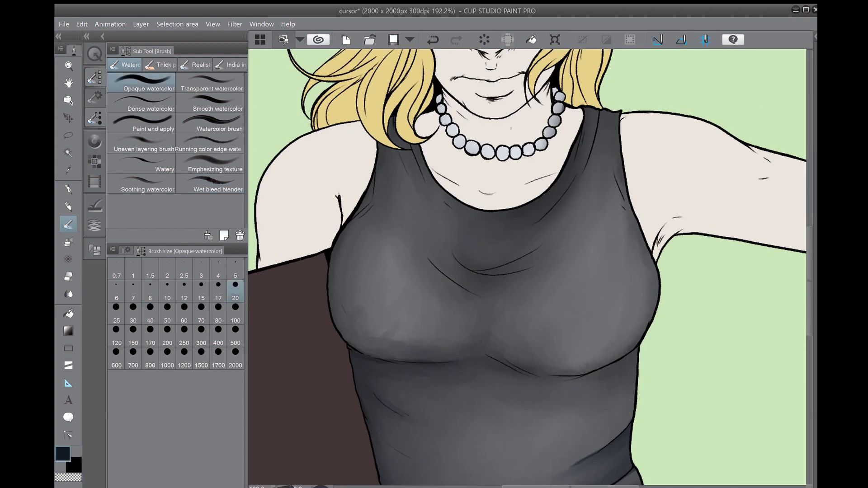
Shade the dress's neckline, straps and chest folds in dark blue with Opaque watercolor at size 20 and blend them at size 40
drag(587, 113, 539, 217)
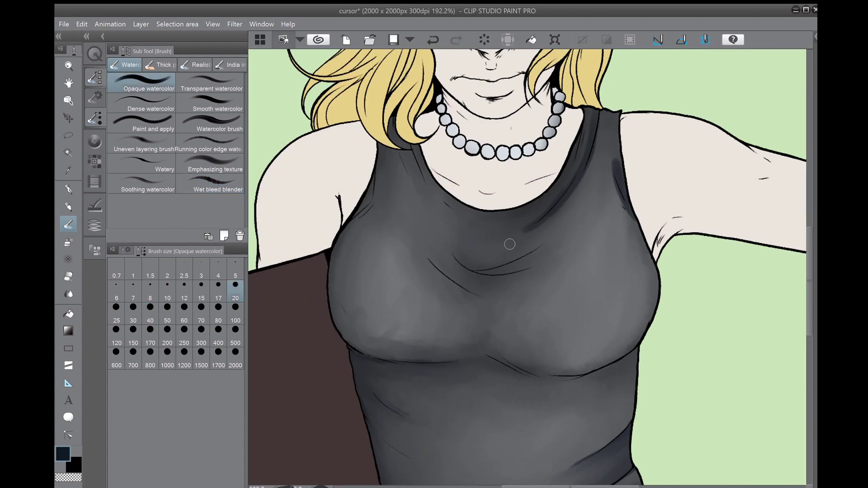
drag(543, 249, 434, 271)
drag(407, 153, 362, 208)
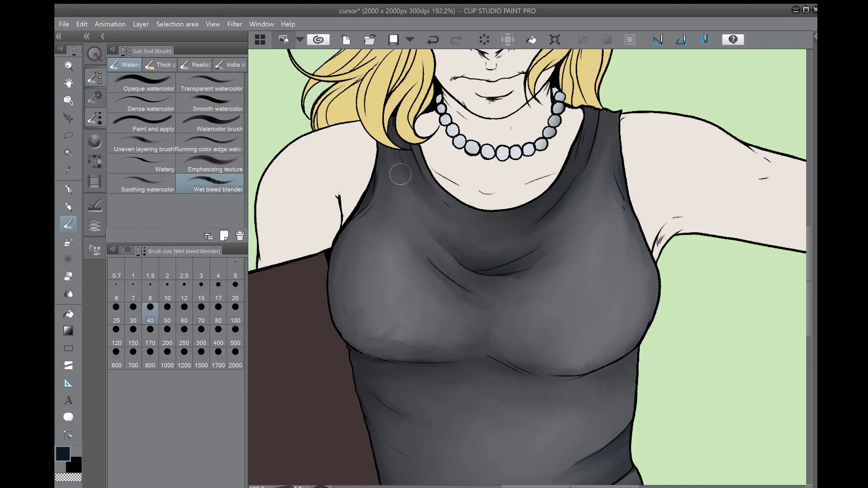
key(ctrl+0)
click(94, 226)
click(114, 295)
click(114, 295)
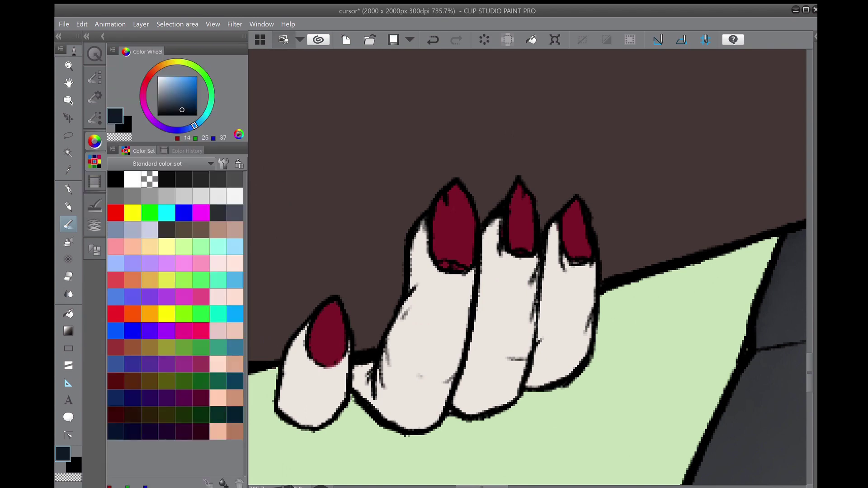
Shade one side of each red nail on the hand holding the book in dark red (73, 10, 22)
click(95, 206)
mouse_move(445, 190)
mouse_down()
mouse_move(456, 226)
mouse_move(447, 244)
mouse_up()
click(95, 141)
drag(515, 190, 520, 244)
drag(556, 204, 566, 249)
drag(323, 309, 315, 325)
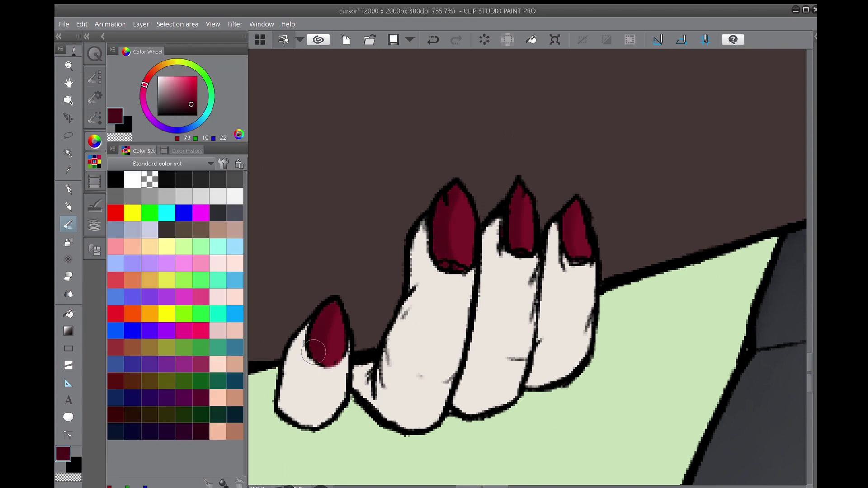
Blend the shading on the book hand's nails and add soft pink highlights to them
click(94, 205)
click(95, 142)
click(120, 249)
click(94, 206)
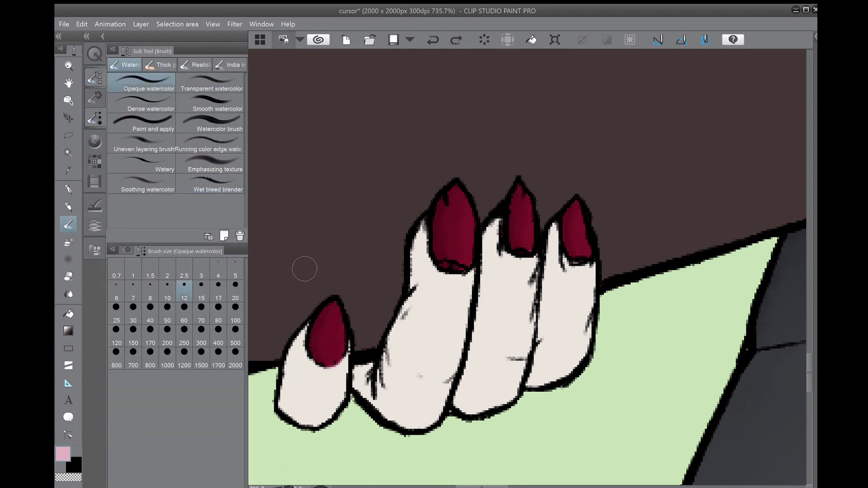
mouse_move(334, 317)
mouse_down()
mouse_move(325, 344)
mouse_move(352, 368)
mouse_up()
drag(495, 224, 481, 255)
scroll(484, 253, down, 1)
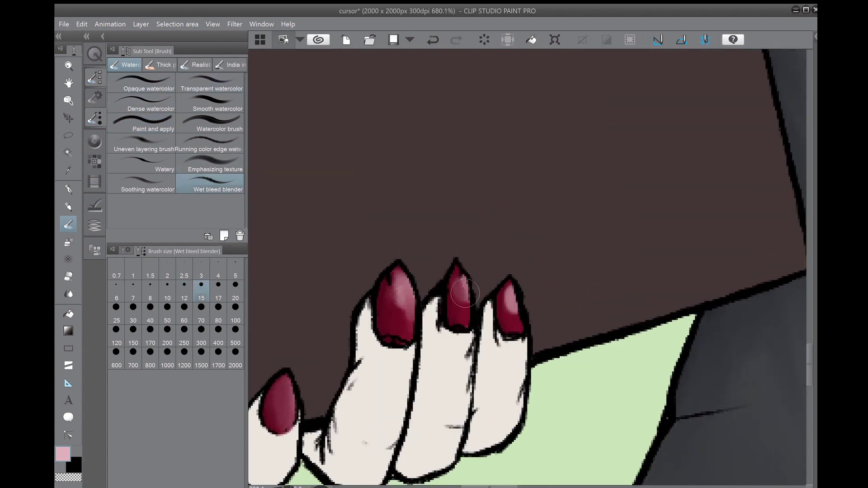
Shade the nails of the hand gripping the candelabra in dark red (73, 11, 22) and blend them with the Wet bleed blender at size 12
scroll(527, 267, down, 10)
scroll(524, 136, up, 10)
click(95, 142)
key(ctrl+z)
key(ctrl+z)
key(ctrl+z)
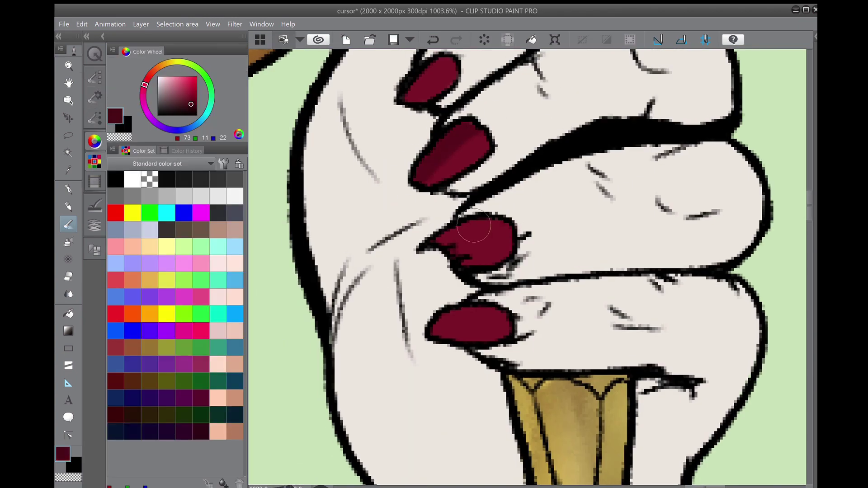
key(ctrl+y)
key(ctrl+y)
key(ctrl+y)
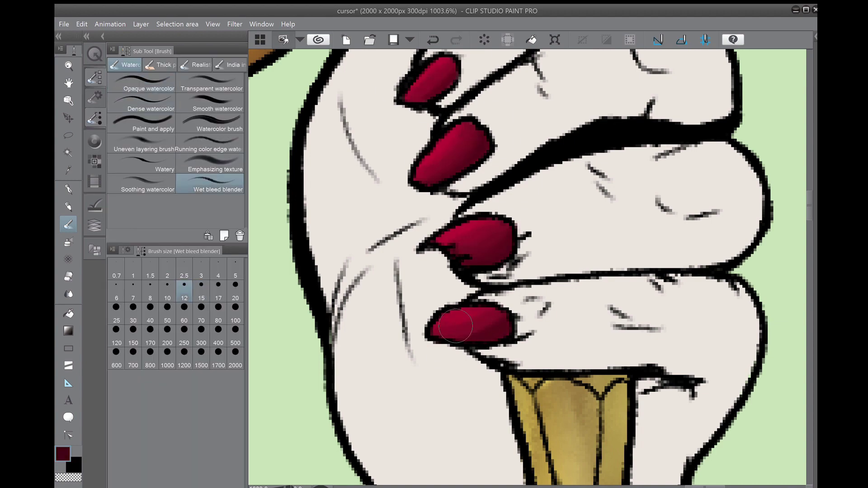
Shade the outer ends and the crossing points of the tape strips over both eyes in grey
scroll(456, 326, down, 10)
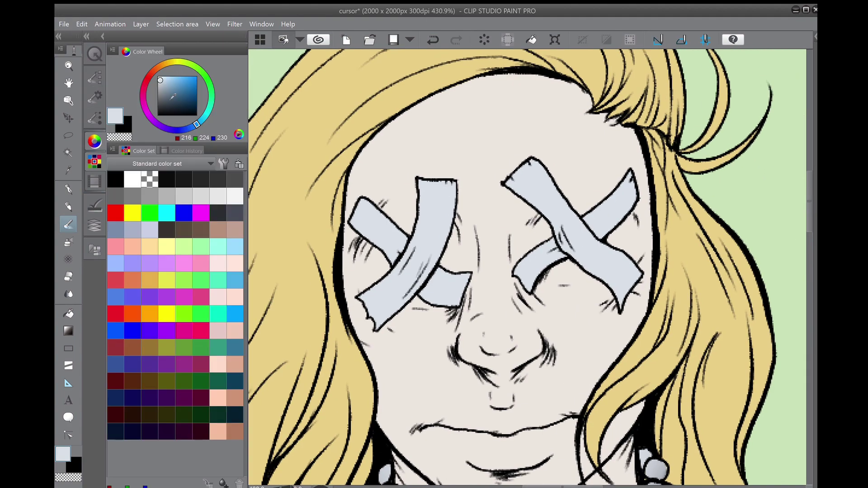
drag(418, 239, 361, 303)
drag(431, 183, 389, 280)
mouse_move(568, 265)
mouse_down()
mouse_move(592, 218)
mouse_move(631, 294)
mouse_up()
drag(435, 247, 394, 289)
key(p)
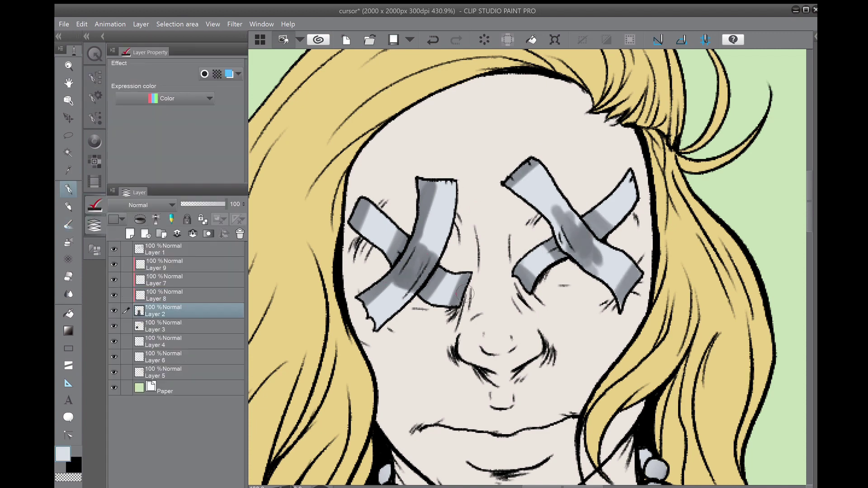
Blend the grey shading on both crossed tapes with the Wet bleed blender at size 30
key(b)
drag(436, 174, 424, 274)
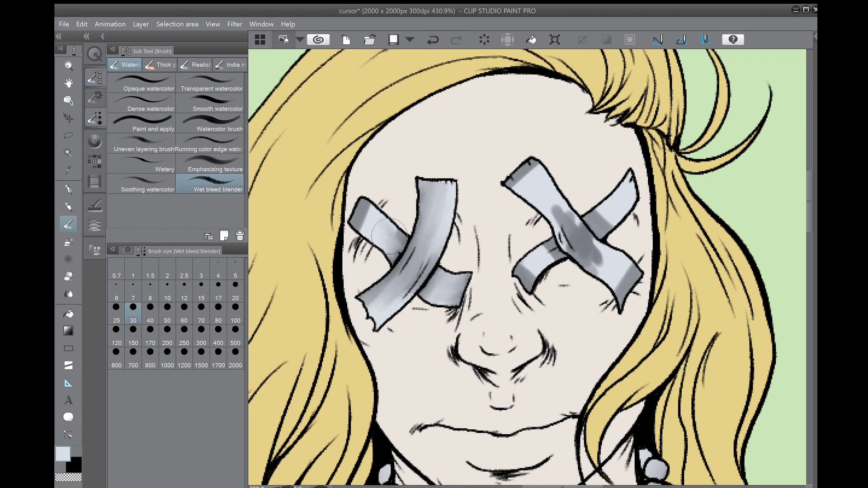
drag(387, 228, 364, 301)
mouse_move(515, 179)
mouse_down()
mouse_move(601, 254)
mouse_move(527, 278)
mouse_up()
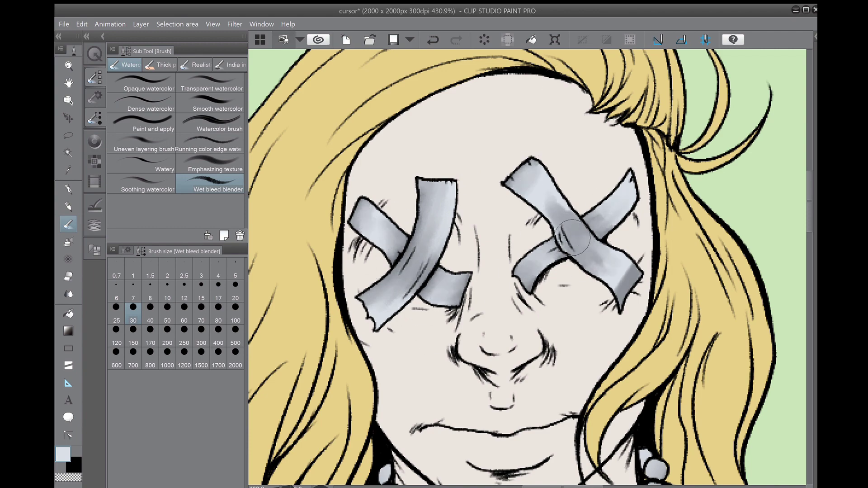
Tint both tape crossings dull reddish brown with Opaque watercolor at size 12 and blend them with the Wet bleed blender at size 30
scroll(599, 246, down, 5)
scroll(549, 216, up, 5)
key(p)
key(b)
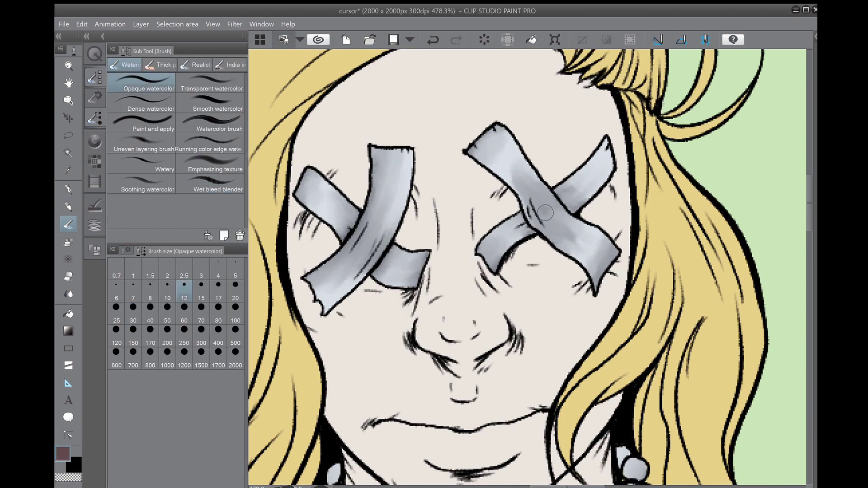
drag(550, 216, 566, 226)
mouse_move(378, 217)
mouse_down()
mouse_move(376, 267)
mouse_move(357, 253)
mouse_move(347, 260)
mouse_move(389, 231)
mouse_up()
click(218, 183)
mouse_move(502, 236)
mouse_down()
mouse_move(565, 226)
mouse_move(602, 172)
mouse_move(520, 181)
mouse_up()
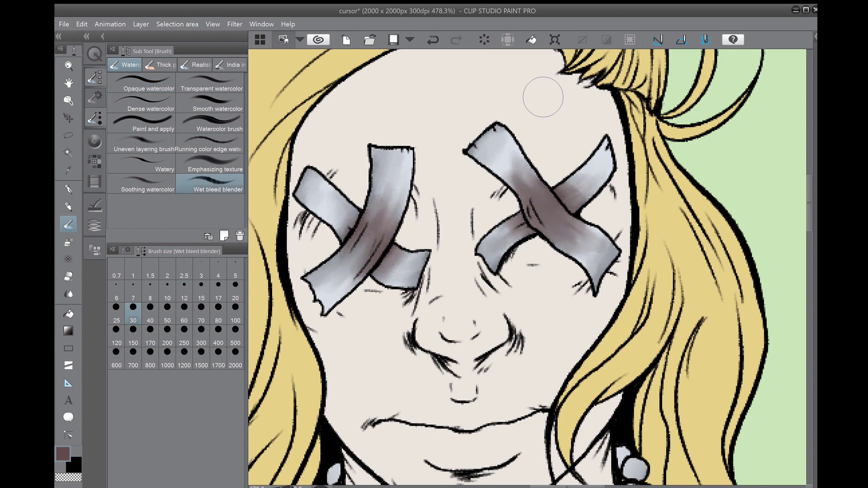
Add light pink (255, 184, 181) streaks to the creases of both tapes and blend them with the Wet bleed blender at size 10
scroll(543, 96, down, 5)
scroll(543, 97, up, 5)
key(p)
key(ctrl+z)
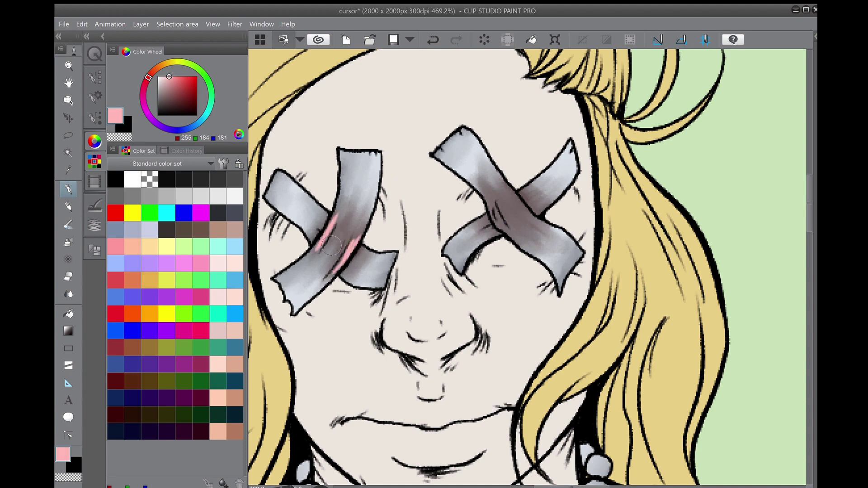
key(ctrl+z)
key(b)
click(201, 292)
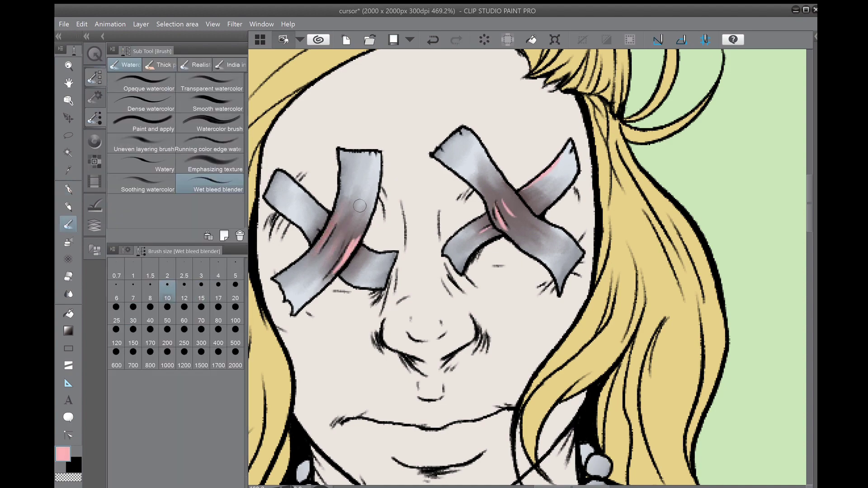
Shade the necklace pearls blue-grey on a new clipped layer with Opaque watercolor at size 12 and blend them at size 15
scroll(485, 232, down, 6)
click(94, 225)
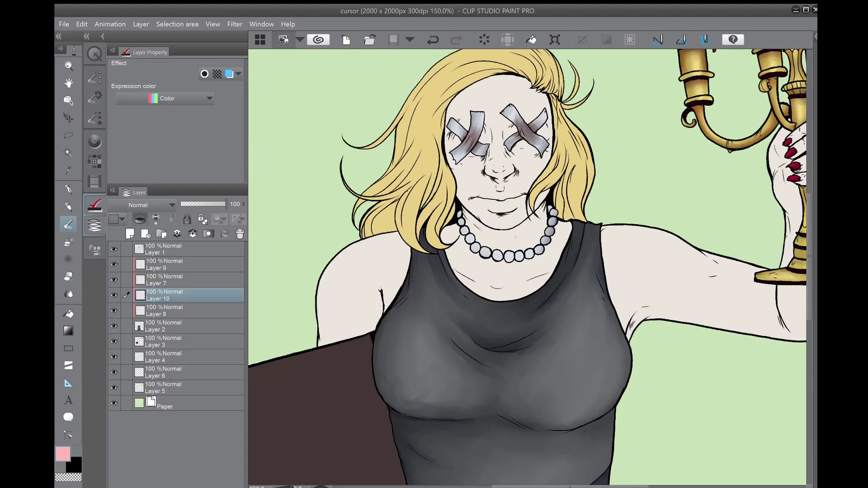
scroll(482, 165, up, 6)
click(95, 77)
alt+click(448, 298)
click(143, 84)
mouse_move(362, 162)
mouse_down()
mouse_move(364, 217)
mouse_move(450, 279)
mouse_move(575, 331)
mouse_up()
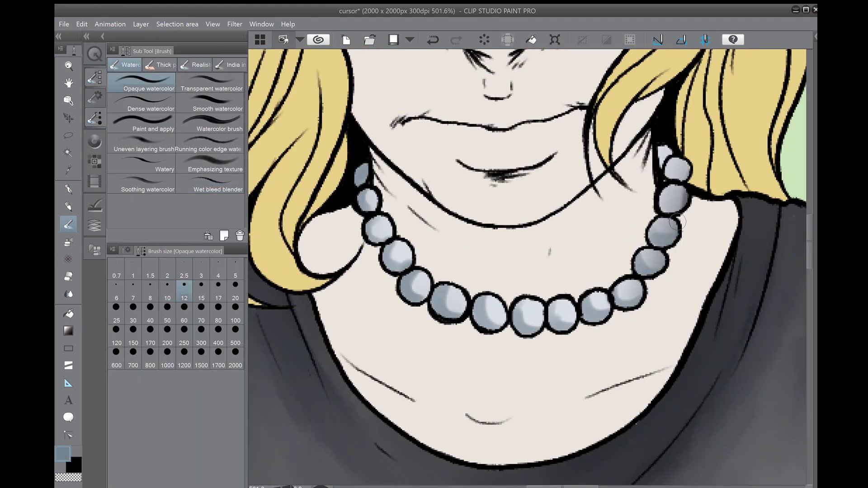
click(209, 183)
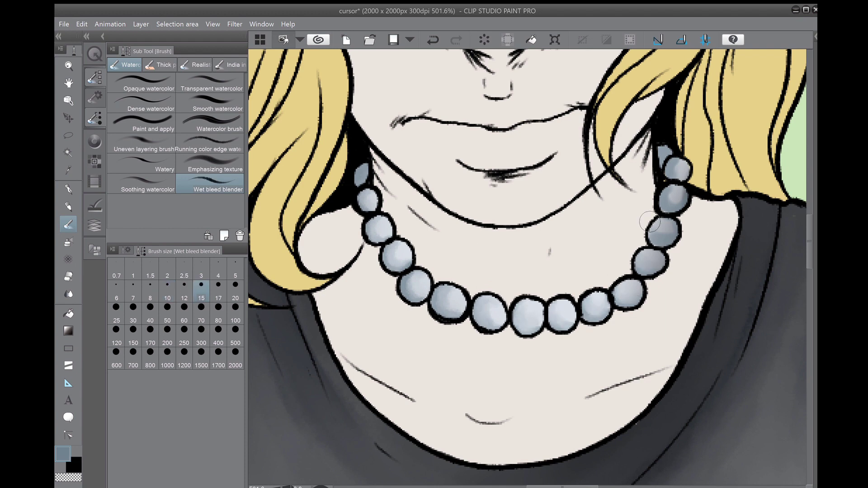
Dab white (255, 255, 255) highlights onto the necklace pearls and blend them with the Wet bleed blender at size 15
click(94, 142)
drag(374, 202, 382, 226)
alt+click(382, 227)
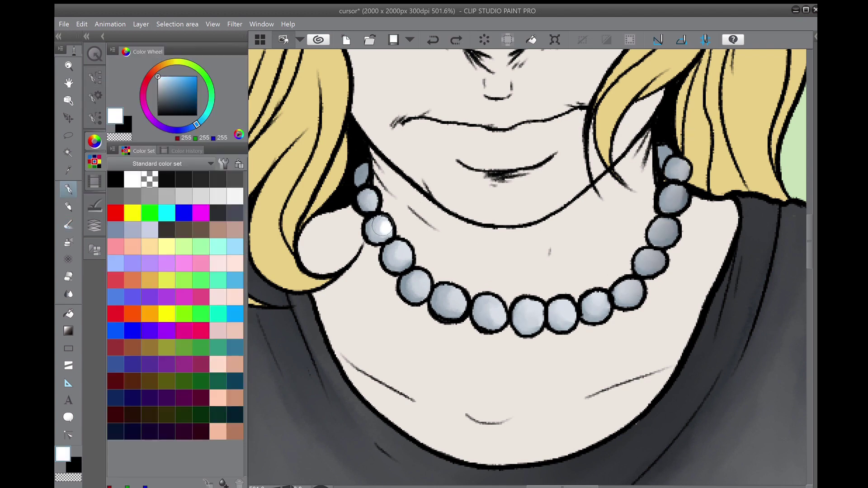
click(659, 260)
click(672, 228)
click(679, 195)
key(b)
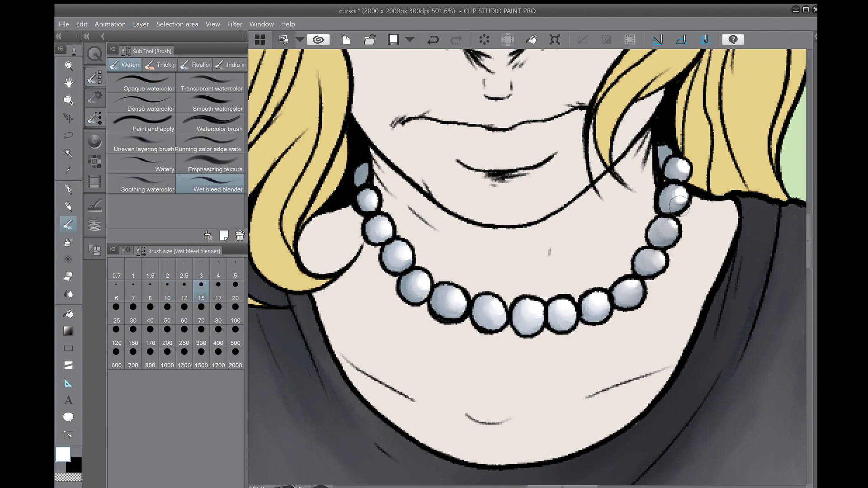
Merge the finished shading layers into Layer 2 and add two new clipped layers above Layer 3
scroll(670, 230, down, 5)
click(95, 225)
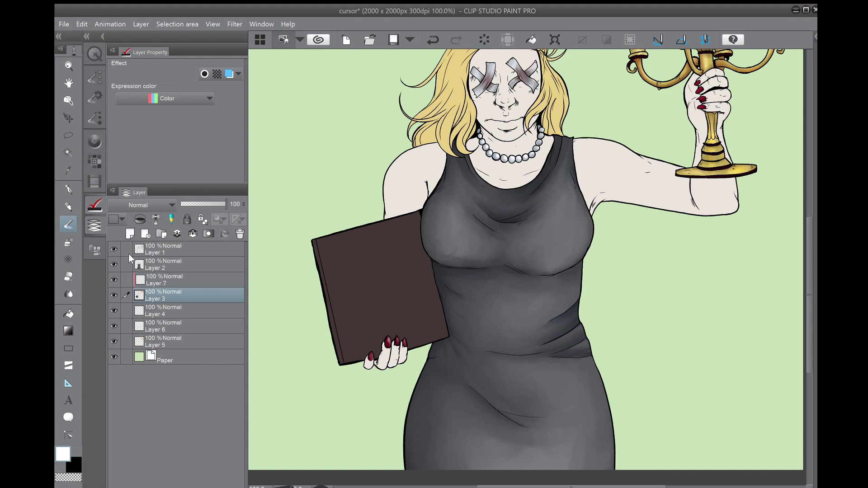
scroll(306, 369, down, 3)
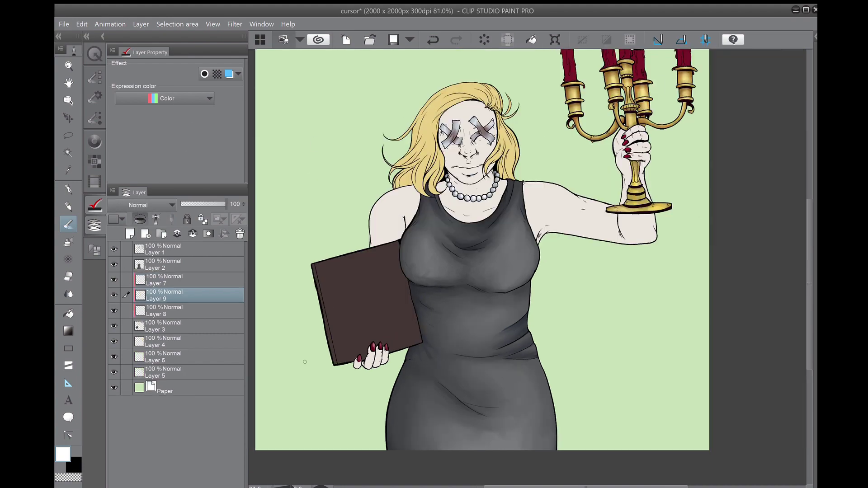
scroll(528, 267, up, 8)
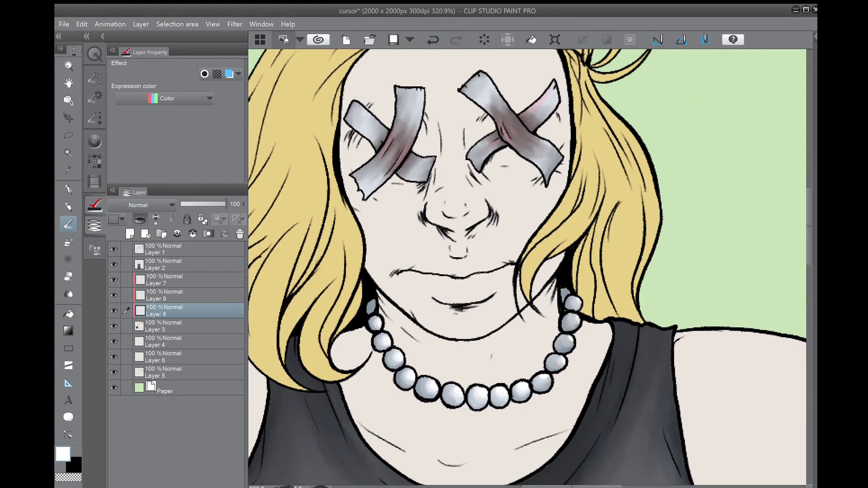
Shade the hair strands around the face, parting and ends in golden brown
click(94, 141)
click(95, 117)
click(116, 308)
mouse_move(398, 176)
mouse_down()
mouse_move(316, 308)
mouse_move(371, 276)
mouse_up()
drag(430, 204, 312, 344)
drag(574, 100, 434, 263)
drag(619, 68, 407, 140)
mouse_move(583, 86)
mouse_down()
mouse_move(656, 168)
mouse_move(678, 371)
mouse_up()
drag(696, 231, 701, 349)
drag(470, 262, 402, 420)
drag(444, 258, 339, 393)
drag(470, 326, 317, 398)
Blend the golden brown hair shading with the Wet bleed blender at size 30
click(209, 183)
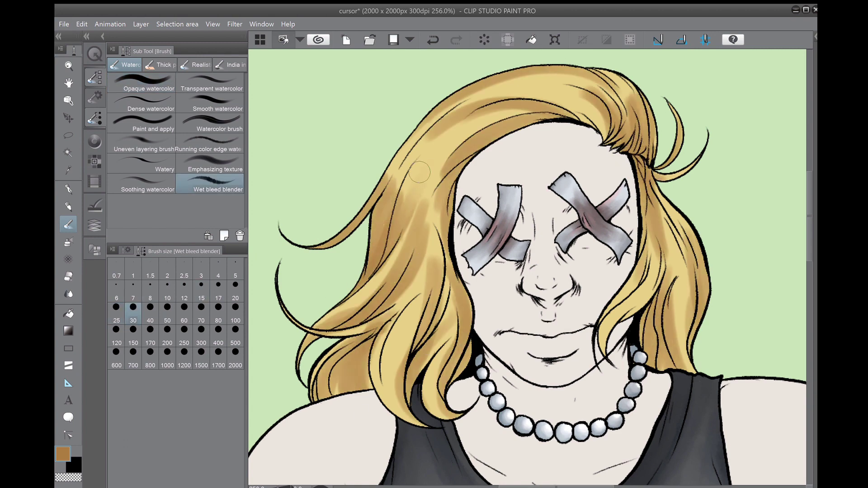
drag(543, 93, 432, 124)
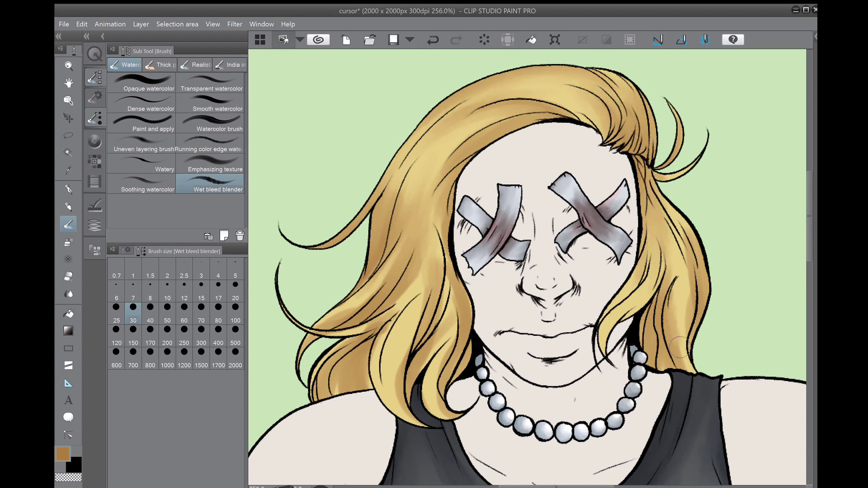
drag(426, 272, 286, 320)
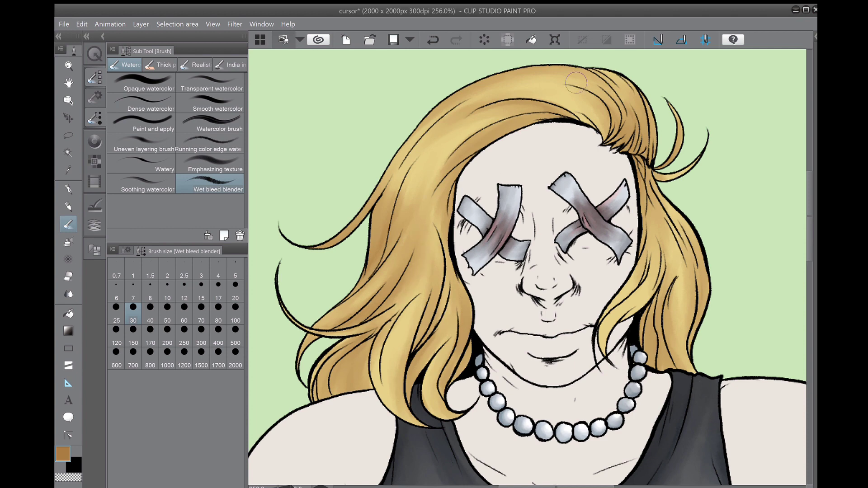
Add deeper reddish-brown shadows to the hair near the parting, behind the face and along the strands with Opaque watercolor
click(94, 225)
click(95, 141)
click(115, 116)
click(95, 118)
click(141, 84)
mouse_move(579, 103)
mouse_down()
mouse_move(464, 122)
mouse_move(362, 290)
mouse_up()
drag(416, 163, 376, 253)
mouse_move(584, 93)
mouse_down()
mouse_move(651, 246)
mouse_move(674, 369)
mouse_up()
Blend the reddish-brown hair shadows along the strands with the Wet bleed blender at size 30
click(219, 183)
mouse_move(425, 217)
mouse_down()
mouse_move(462, 143)
mouse_move(584, 95)
mouse_move(606, 105)
mouse_move(669, 253)
mouse_move(690, 248)
mouse_up()
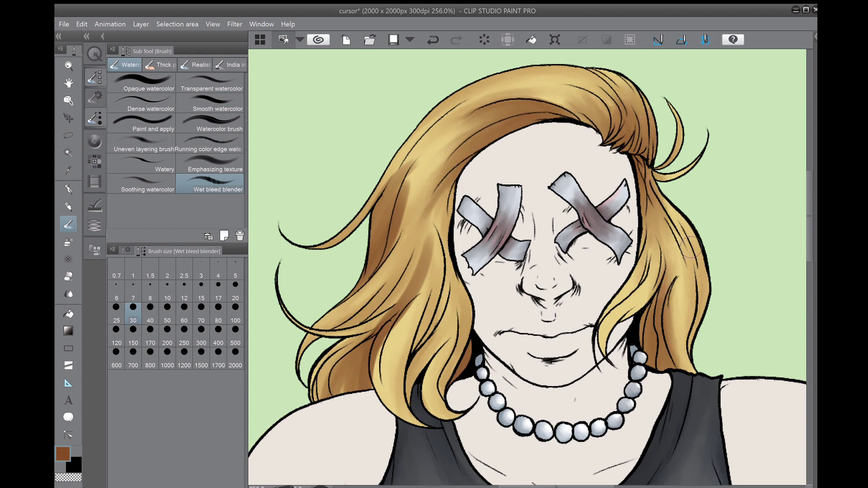
mouse_move(380, 172)
mouse_down()
mouse_move(430, 249)
mouse_move(346, 342)
mouse_up()
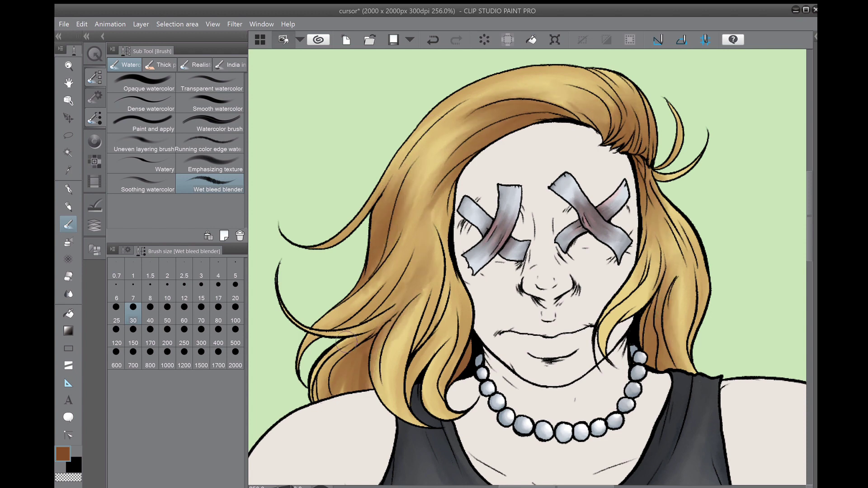
Paint bright yellow highlight bands across the hair at the parting and on both sides of the face
scroll(361, 290, down, 2)
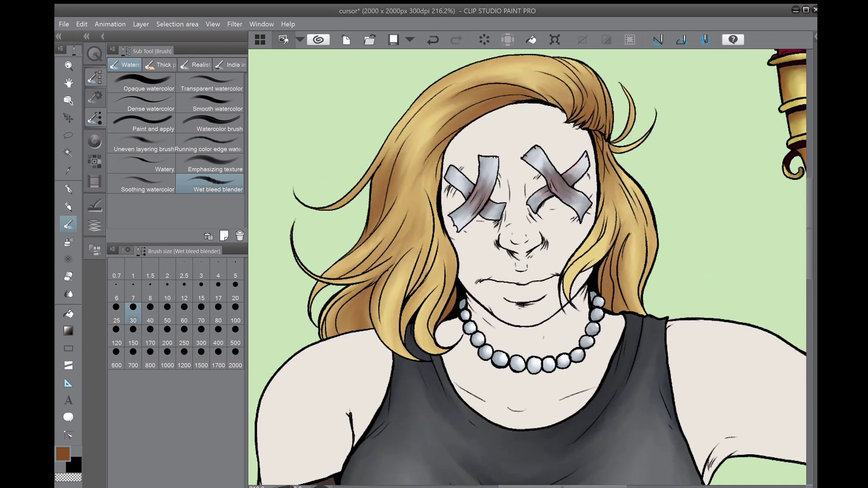
click(94, 225)
click(94, 141)
click(190, 77)
click(94, 77)
drag(565, 115, 608, 97)
drag(365, 239, 455, 285)
drag(584, 265, 655, 240)
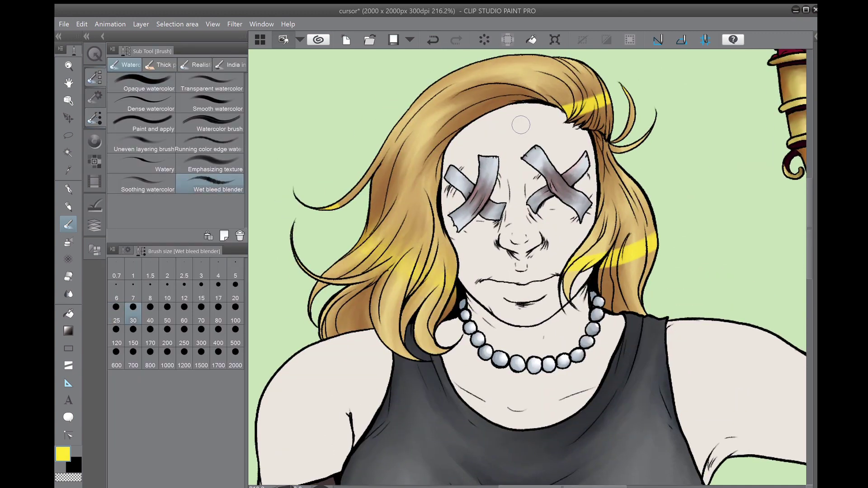
Set the hair highlight layer to Add (Glow) at 60% opacity and soften the yellow bands
click(95, 225)
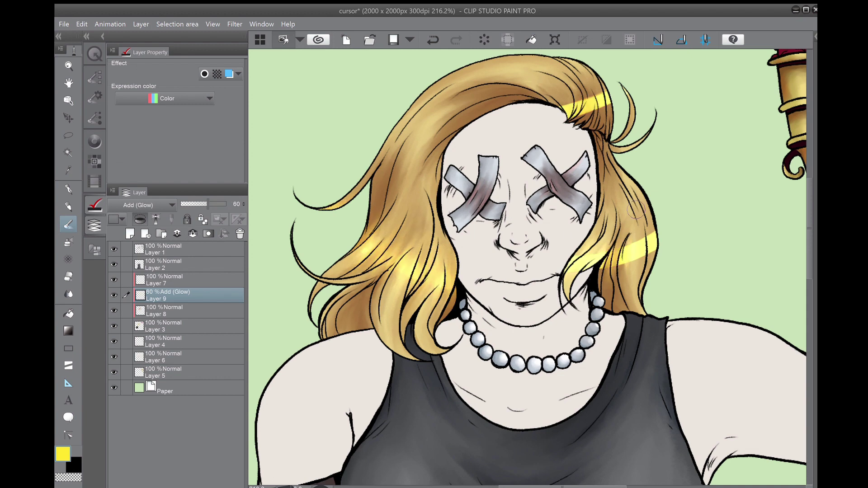
drag(636, 209, 638, 262)
drag(563, 118, 603, 118)
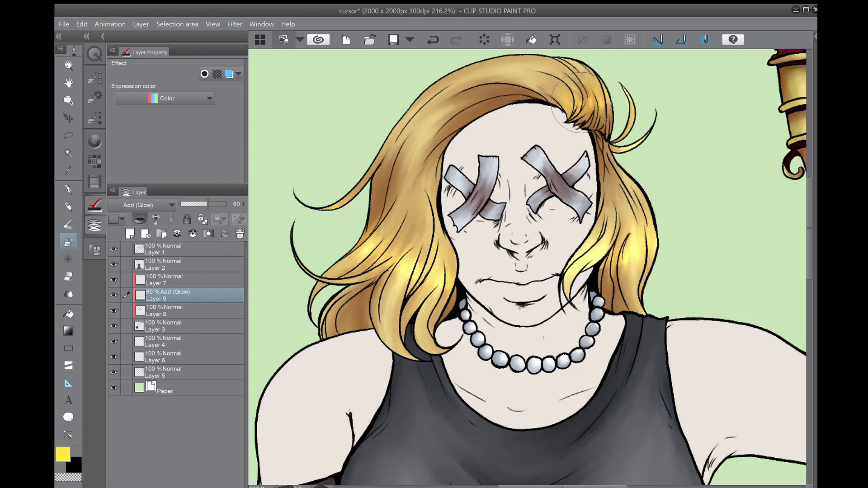
Merge the hair highlight layer into the hair shading layer beneath it
key(ctrl+minus)
key(ctrl+minus)
key(ctrl+e)
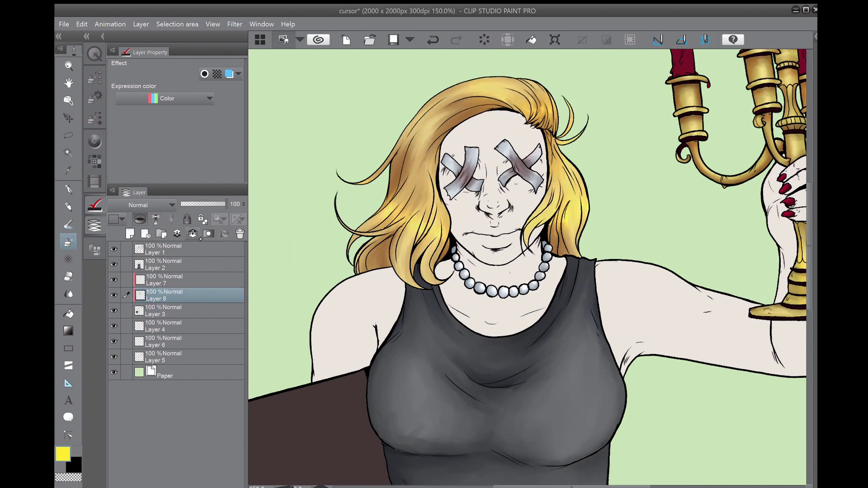
Shade the book cover's edges in dark brown and blend them with the Wet bleed blender at size 70
drag(498, 271, 669, 125)
alt+click(452, 253)
key(b)
drag(371, 208, 382, 281)
mouse_move(497, 153)
mouse_down()
mouse_move(534, 290)
mouse_move(482, 156)
mouse_up()
click(209, 183)
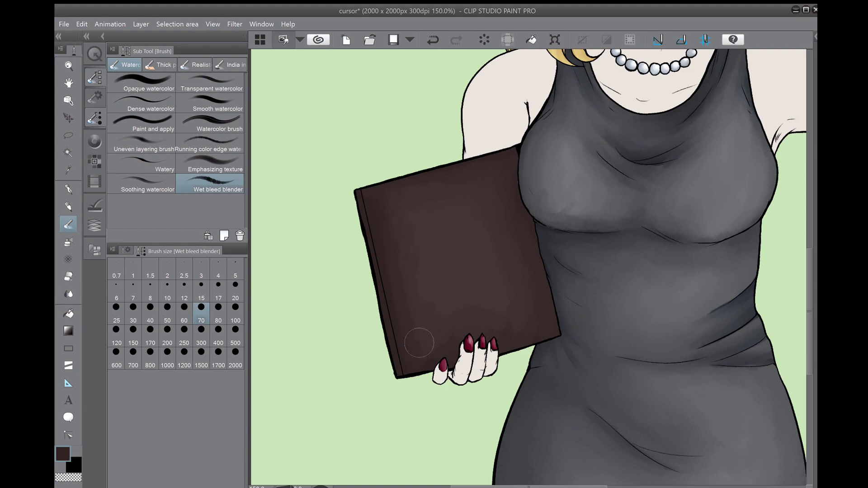
Shade the edges and wax drips of the leftmost candle in dark red (59, 14, 12) with Opaque watercolor
scroll(576, 144, down, 5)
scroll(452, 253, up, 3)
scroll(633, 135, up, 4)
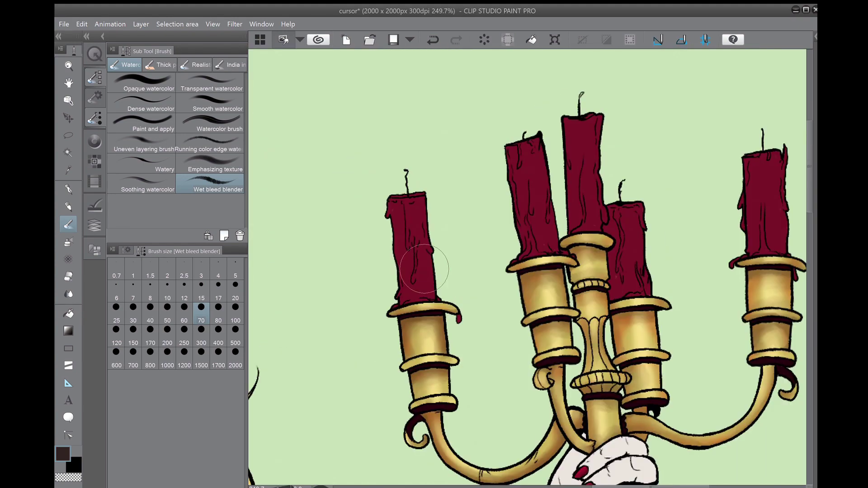
alt+click(498, 267)
click(144, 84)
click(95, 142)
alt+click(448, 194)
drag(448, 185, 466, 337)
drag(475, 236, 498, 326)
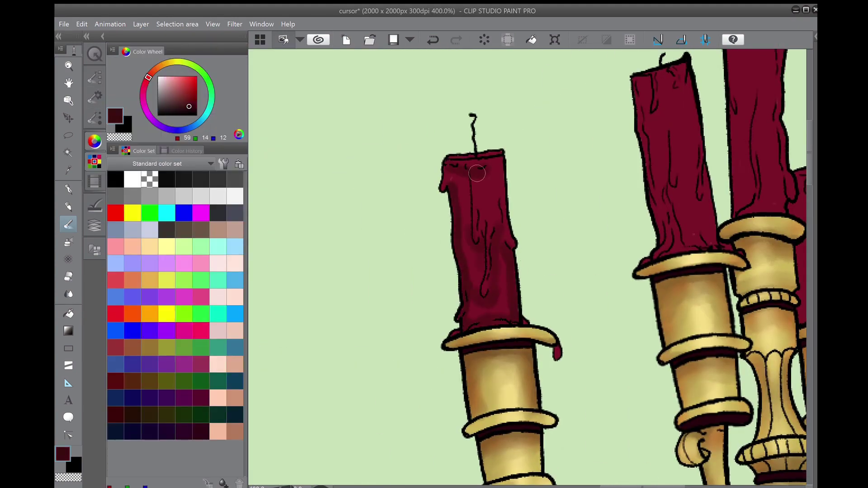
Shade the two tall middle candles in the same dark red (59, 14, 12)
drag(452, 158, 495, 281)
drag(588, 136, 457, 206)
drag(511, 181, 560, 156)
drag(579, 297, 431, 298)
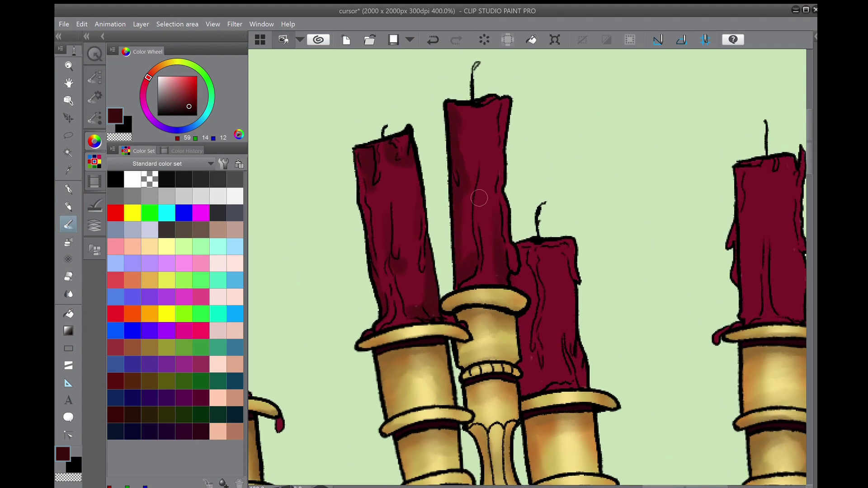
Shade the short candle beside the central one in dark red and retouch its colour on Layer 3
scroll(526, 337, up, 3)
key(ctrl+z)
key(p)
alt+click(510, 264)
click(95, 205)
mouse_move(253, 54)
mouse_down()
mouse_move(303, 166)
mouse_move(254, 71)
mouse_move(462, 143)
mouse_up()
alt+click(503, 256)
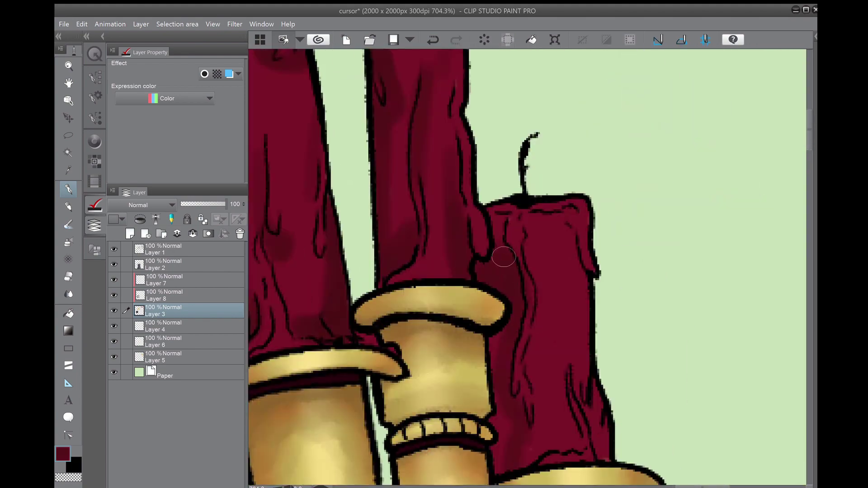
Shade the rightmost candle in dark red and retouch its base red with the pen on Layer 3
key(b)
click(195, 294)
key(p)
key(alt+bracketleft)
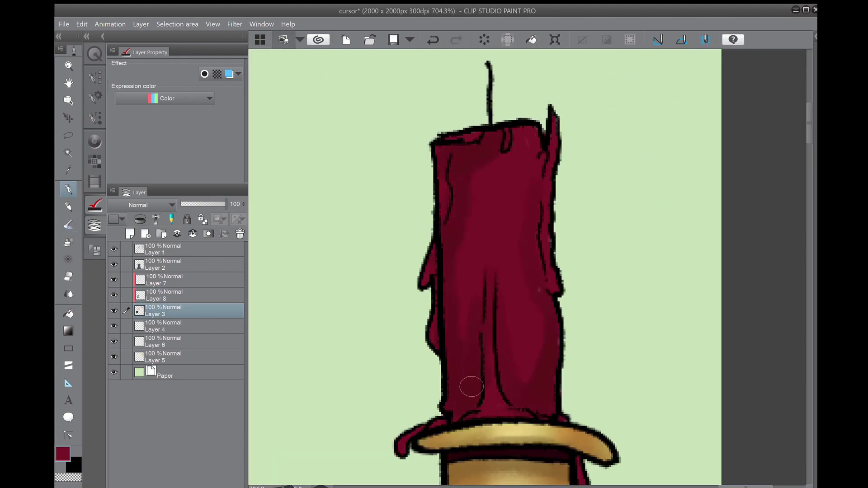
scroll(635, 259, down, 6)
key(alt+bracketright)
Blend the dark red shading on the leftmost candle with the Wet bleed blender at size 20
key(b)
scroll(526, 256, up, 2)
scroll(638, 201, down, 3)
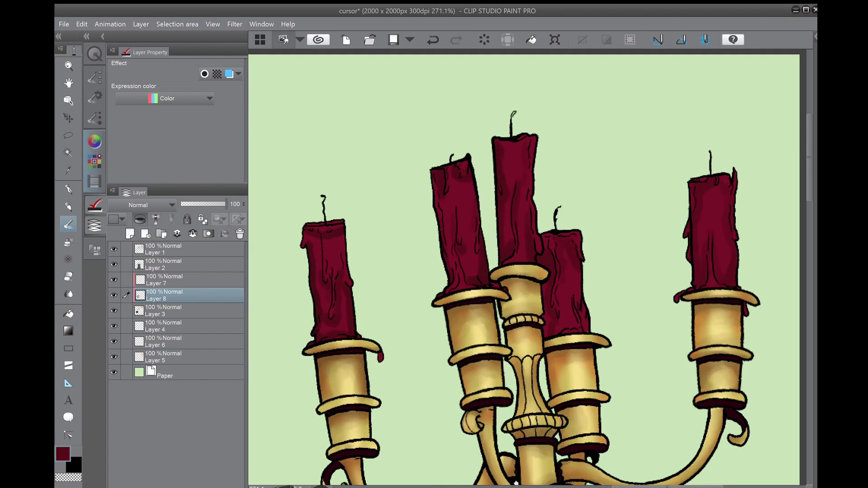
scroll(404, 196, up, 4)
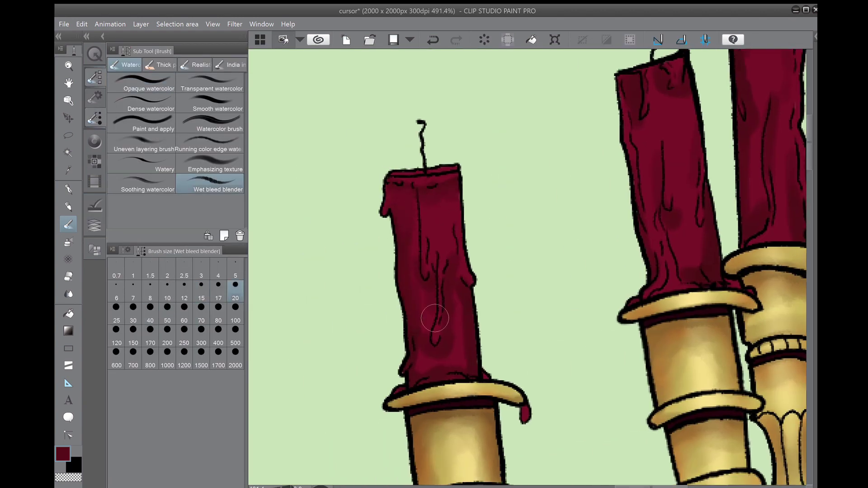
scroll(481, 132, down, 3)
Blend the shading on the middle and right candles with the Wet bleed blender at size 20
scroll(444, 203, up, 3)
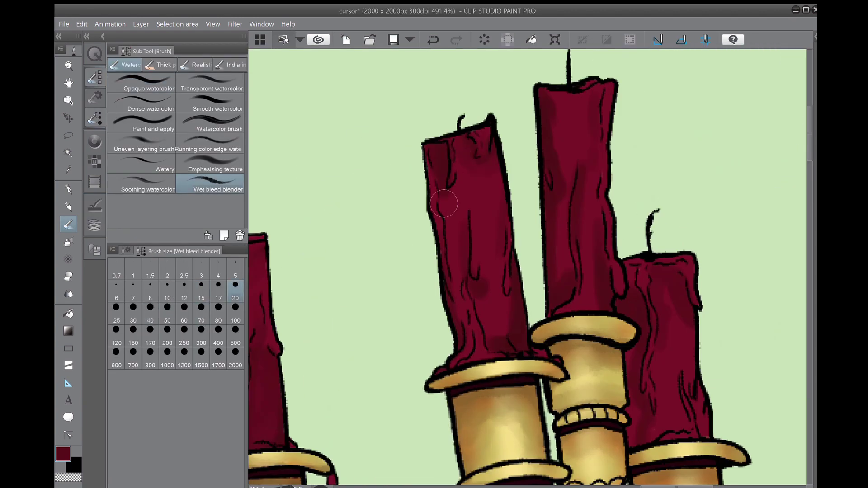
scroll(488, 347, down, 3)
scroll(453, 168, up, 3)
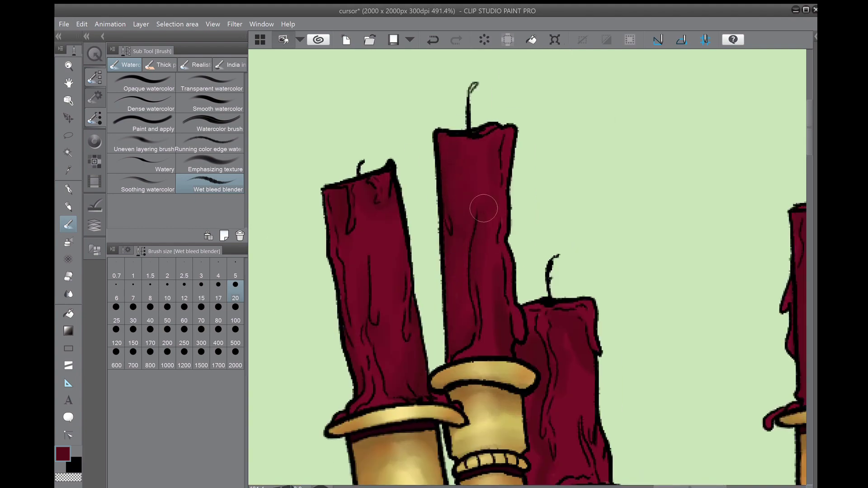
scroll(489, 337, down, 3)
scroll(502, 271, up, 3)
scroll(499, 133, right, 5)
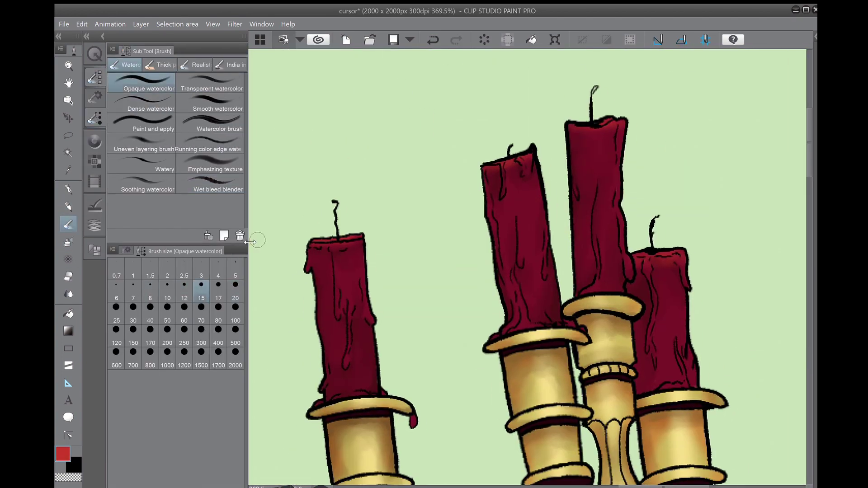
Paint bright red highlights along the wax drips and edges of all five candles with Opaque watercolor at size 10
key(bracketleft)
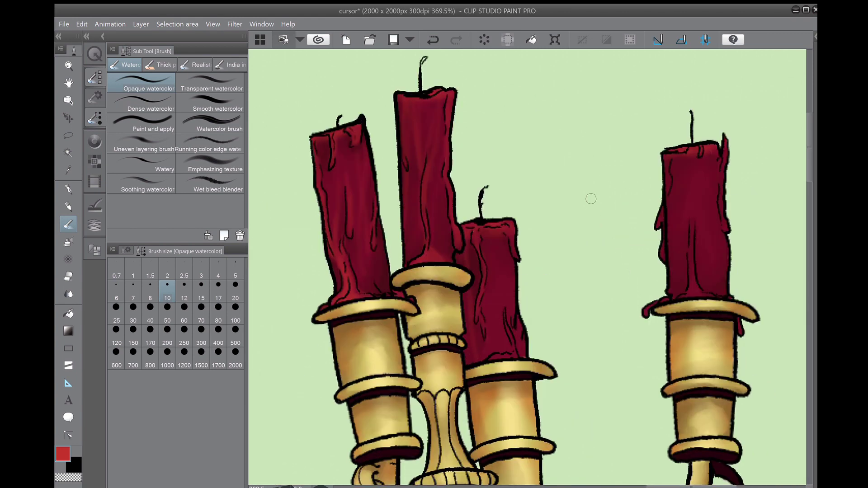
scroll(512, 237, down, 5)
scroll(564, 264, up, 5)
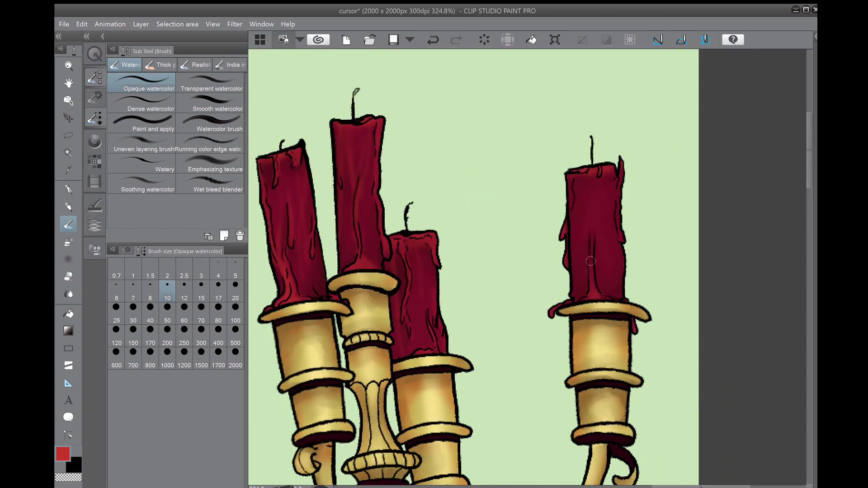
scroll(635, 223, up, 1)
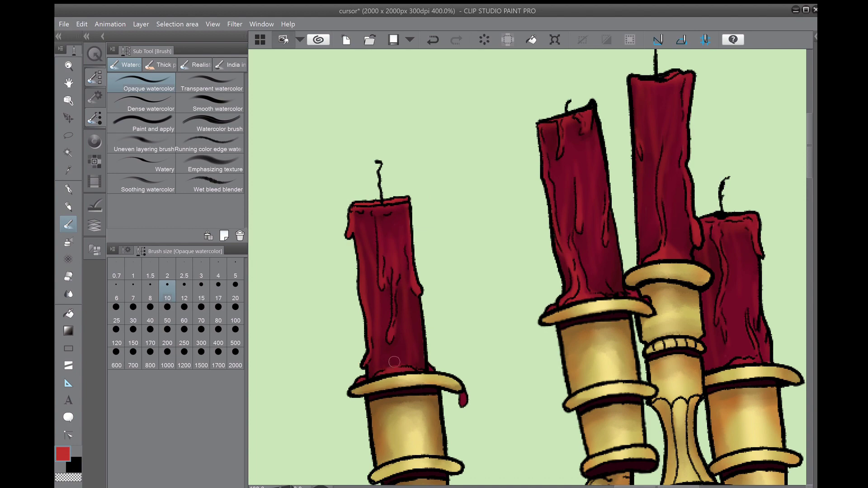
scroll(465, 401, right, 5)
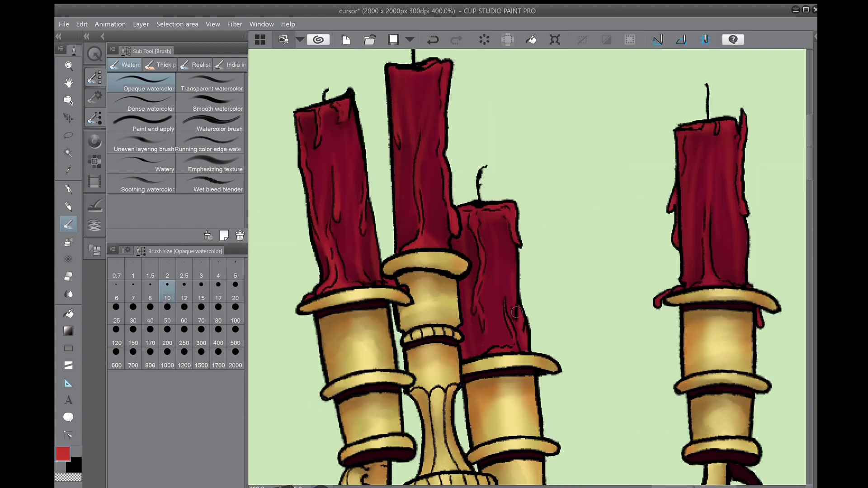
scroll(613, 248, down, 5)
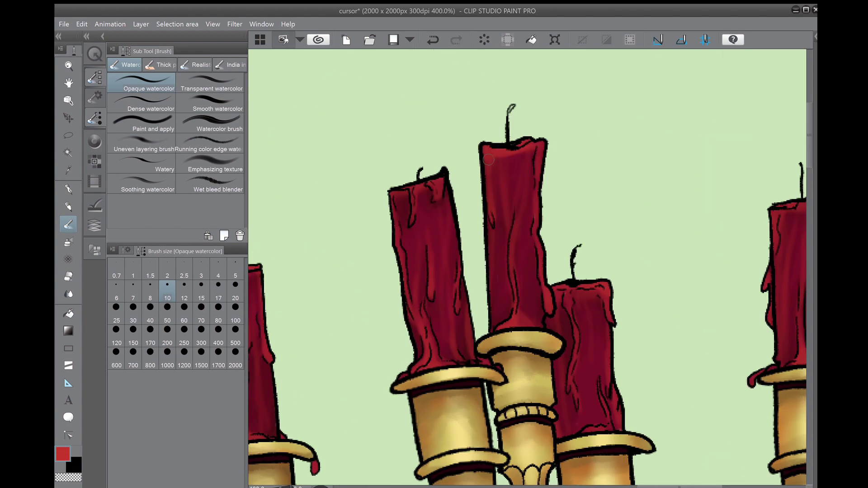
Darken the book cover's edges in dark brown with Opaque watercolor at size 80 and blend them inward with the Wet bleed blender
scroll(527, 267, down, 5)
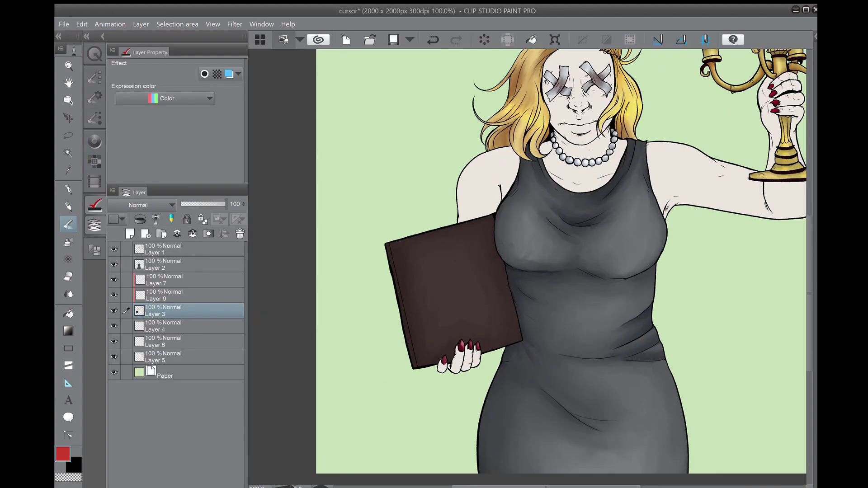
scroll(527, 266, up, 3)
click(94, 76)
mouse_move(359, 217)
mouse_down()
mouse_move(502, 149)
mouse_move(568, 198)
mouse_up()
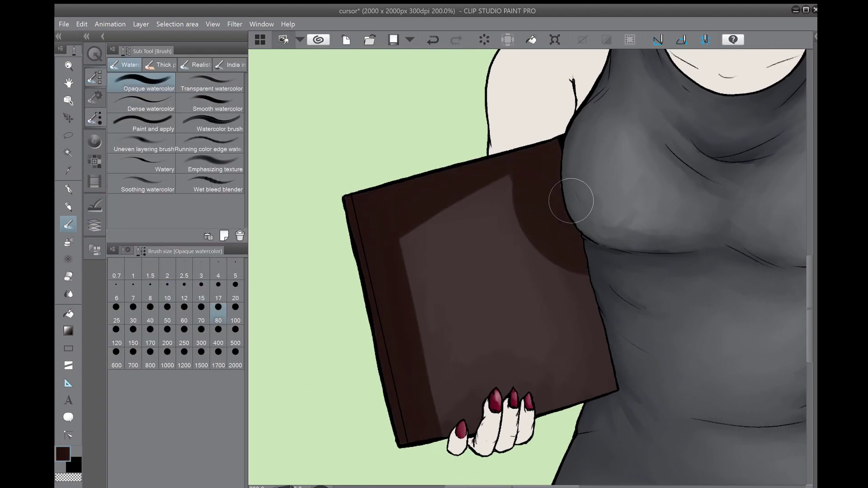
click(210, 183)
drag(417, 242, 535, 289)
drag(421, 398, 459, 225)
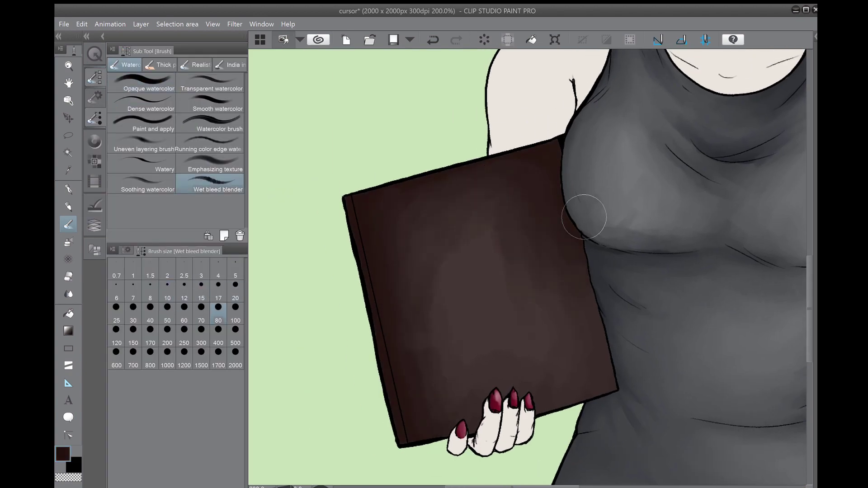
Sketch a black emblem of two crossed almond shapes around a central circle on the book cover, on Layer 7
key(e)
key(ctrl+z)
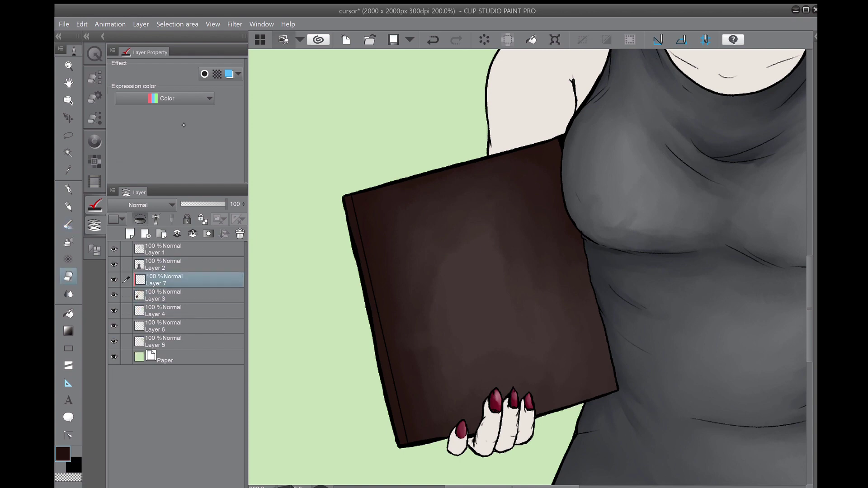
click(95, 142)
click(95, 77)
key(p)
scroll(354, 432, up, 1)
drag(471, 261, 473, 262)
mouse_move(494, 148)
mouse_down()
mouse_move(555, 332)
mouse_move(494, 149)
mouse_up()
mouse_move(431, 281)
mouse_down()
mouse_move(576, 201)
mouse_move(432, 284)
mouse_up()
scroll(453, 226, down, 1)
scroll(461, 205, up, 1)
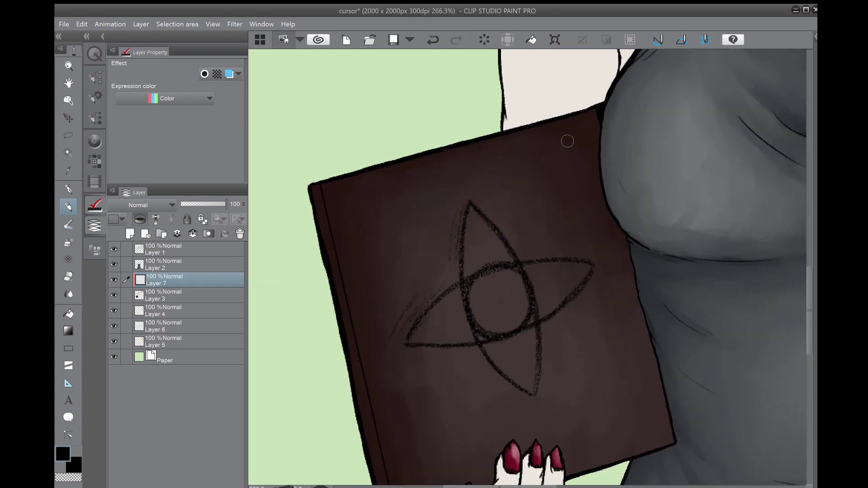
drag(468, 316, 535, 316)
key(ctrl+0)
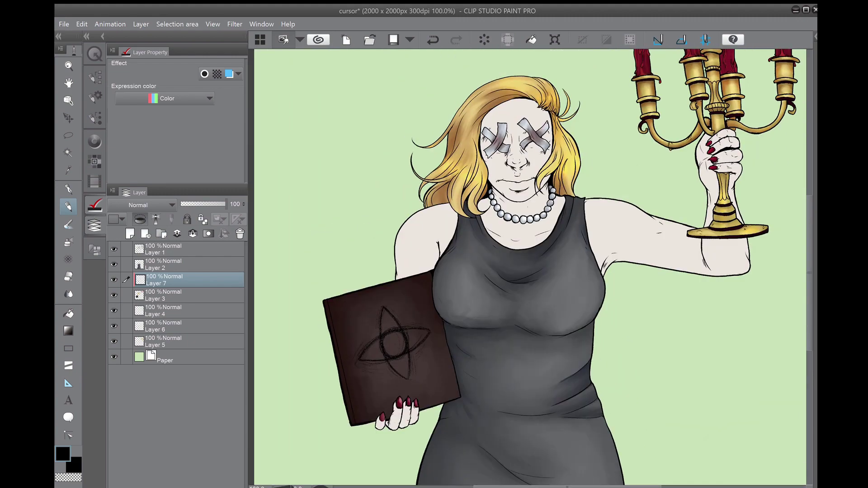
Airbrush crimson onto the dark undersides of the candelabra's rings, scrolls and base with the Soft airbrush, up to size 17
drag(167, 281, 167, 300)
click(181, 265)
click(196, 235)
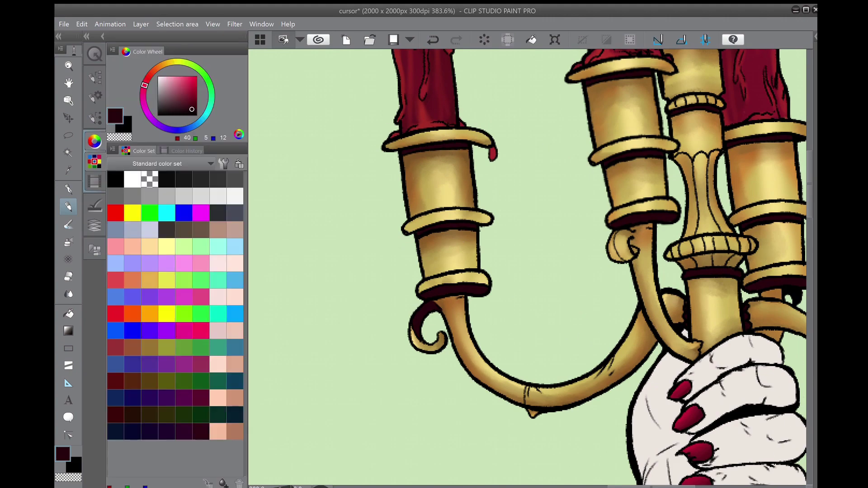
key(b)
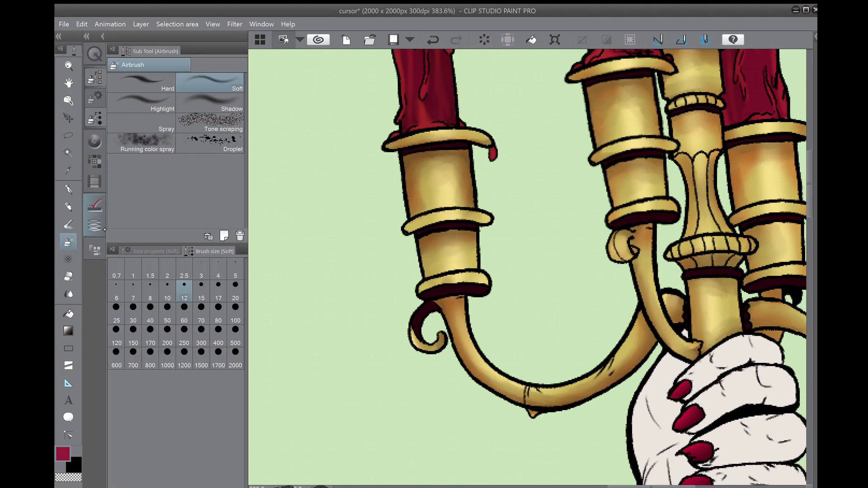
drag(640, 164, 561, 202)
scroll(561, 202, down, 2)
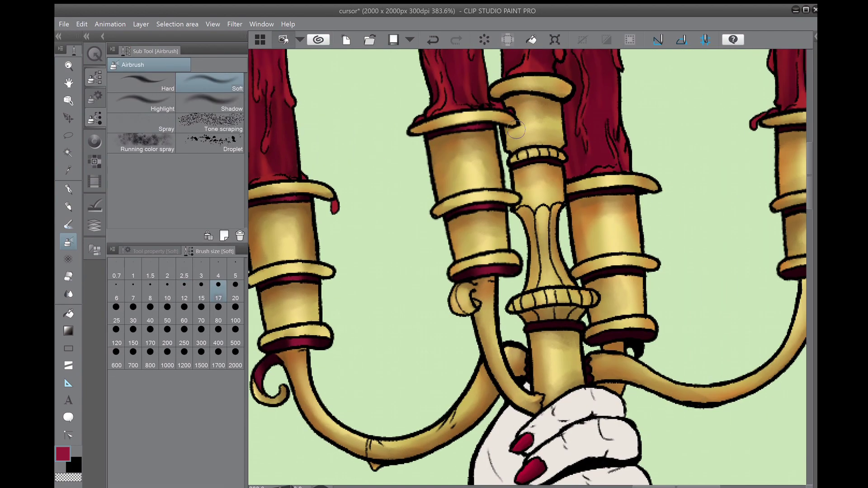
drag(588, 271, 339, 271)
scroll(498, 271, down, 1)
scroll(513, 266, up, 2)
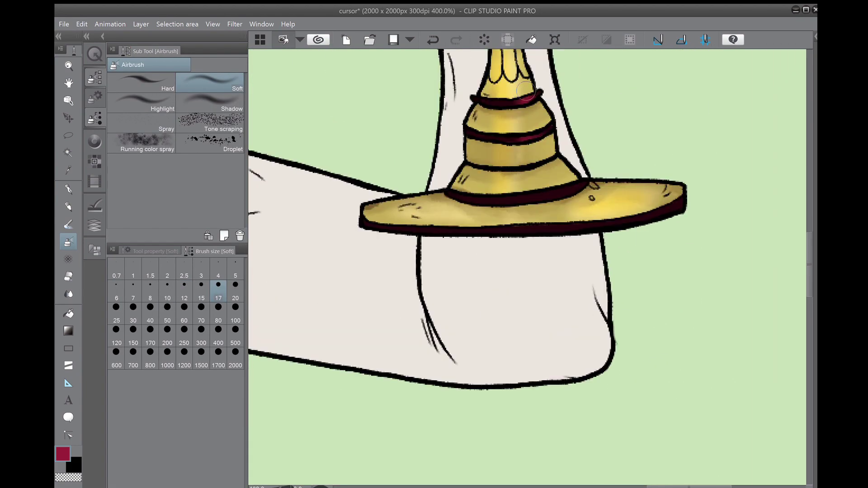
scroll(513, 267, down, 3)
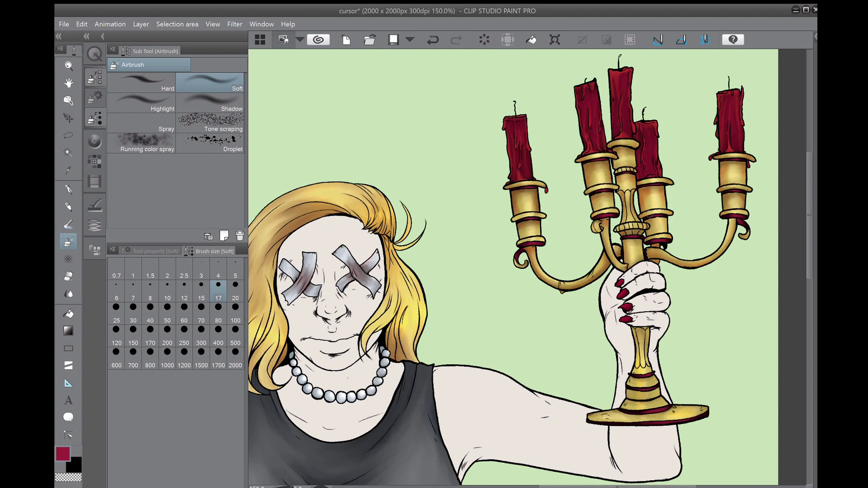
Paint dusty red (134, 77, 76) shadows on the neck, shoulder and upper arms with a size 50 brush
scroll(650, 215, down, 1)
drag(453, 271, 626, 113)
click(94, 225)
click(114, 264)
click(114, 265)
drag(543, 203, 523, 253)
key(b)
click(94, 77)
click(94, 142)
click(175, 95)
click(95, 77)
click(168, 307)
click(94, 142)
drag(379, 287, 373, 355)
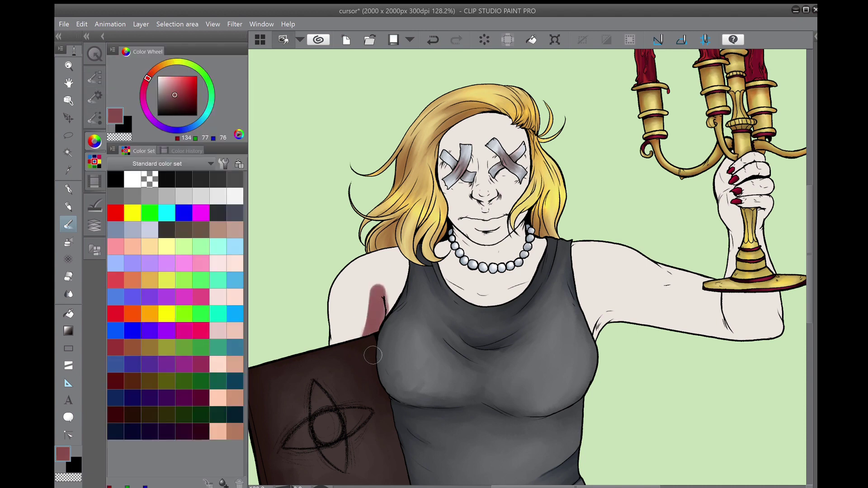
drag(466, 267, 525, 235)
drag(574, 318, 651, 317)
drag(367, 253, 334, 335)
drag(397, 255, 358, 258)
Paint the same dusty red shadows around the taped eyes, on the forehead and along the raised arm and hand
drag(447, 153, 471, 190)
drag(498, 172, 515, 197)
drag(461, 217, 438, 135)
drag(439, 136, 480, 124)
drag(465, 199, 434, 289)
drag(402, 248, 380, 326)
drag(748, 355, 613, 355)
mouse_move(602, 163)
mouse_down()
mouse_move(624, 221)
mouse_move(606, 251)
mouse_up()
drag(570, 269, 551, 282)
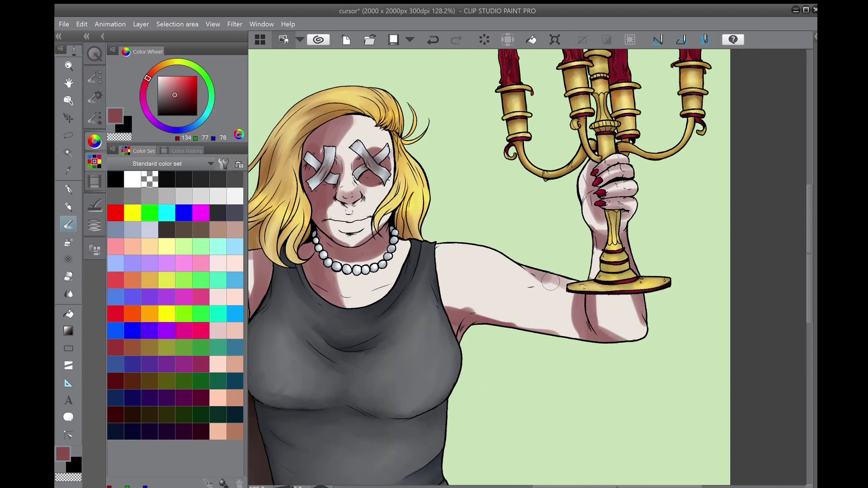
Blend the red skin shadows on the arms and shoulders with the Wet bleed blender
click(94, 76)
click(209, 184)
mouse_move(452, 253)
mouse_down()
mouse_move(443, 299)
mouse_move(466, 317)
mouse_move(455, 319)
mouse_move(501, 290)
mouse_move(561, 316)
mouse_up()
mouse_move(555, 279)
mouse_down()
mouse_move(500, 334)
mouse_move(525, 361)
mouse_up()
key(bracketleft)
key(bracketleft)
mouse_move(471, 317)
mouse_down()
mouse_move(497, 370)
mouse_move(584, 407)
mouse_up()
mouse_move(520, 257)
mouse_down()
mouse_move(536, 278)
mouse_move(549, 265)
mouse_up()
mouse_move(583, 355)
mouse_down()
mouse_move(596, 384)
mouse_move(524, 367)
mouse_move(538, 393)
mouse_up()
mouse_move(538, 271)
mouse_down()
mouse_move(538, 222)
mouse_move(565, 240)
mouse_move(553, 262)
mouse_up()
mouse_move(272, 323)
mouse_down()
mouse_move(561, 282)
mouse_move(587, 250)
mouse_move(524, 240)
mouse_move(520, 213)
mouse_move(558, 203)
mouse_move(556, 141)
mouse_move(529, 208)
mouse_move(529, 245)
mouse_move(542, 203)
mouse_move(584, 179)
mouse_move(576, 201)
mouse_move(441, 316)
mouse_move(409, 330)
mouse_move(464, 280)
mouse_move(437, 349)
mouse_move(420, 310)
mouse_up()
Blend the remaining red shadows on the skin and face, reducing the Wet bleed blender to size 40
key(bracketright)
drag(570, 156, 582, 23)
key(bracketleft)
key(bracketleft)
key(bracketleft)
key(bracketleft)
scroll(480, 180, down, 2)
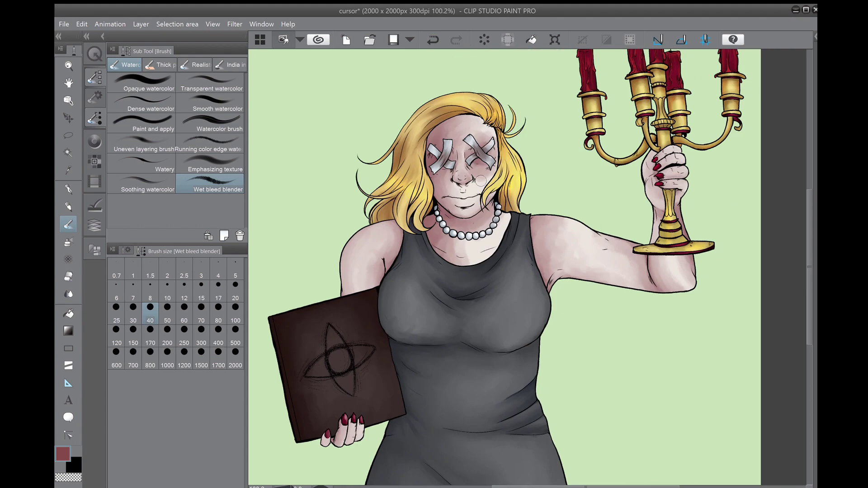
drag(447, 184, 469, 182)
Paint muted purple (94, 80, 117) shadows on the face, neck and book-side shoulder with Opaque watercolor at size 50
click(95, 225)
click(94, 141)
click(186, 86)
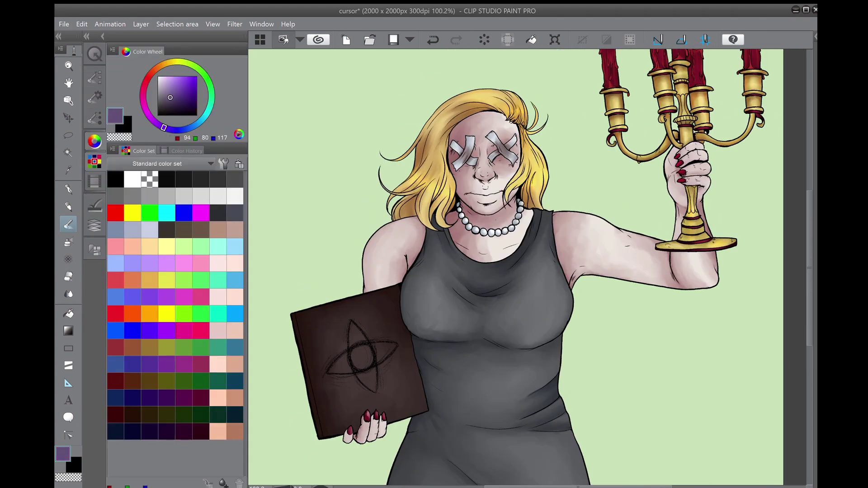
click(94, 77)
click(142, 84)
click(168, 312)
drag(454, 154, 471, 170)
drag(407, 226, 371, 285)
drag(479, 203, 515, 217)
drag(466, 172, 479, 190)
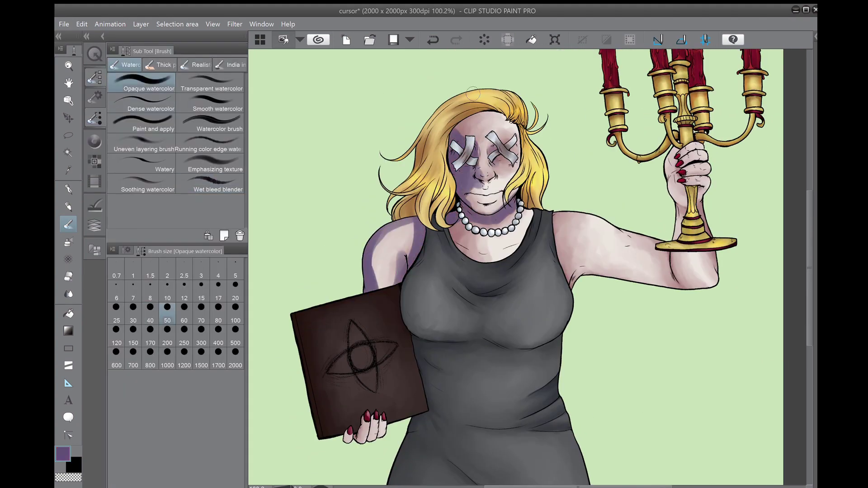
Paint the same purple shadows along the raised arm, its wrist and the fingers holding the book
drag(565, 217, 697, 297)
drag(700, 183, 705, 220)
mouse_move(359, 420)
mouse_down()
mouse_move(367, 452)
mouse_move(378, 441)
mouse_up()
key(ctrl+z)
Blend the purple shadows on the face and book-side shoulder with the Wet bleed blender, enlarging it from size 30 to 70
click(210, 184)
click(132, 312)
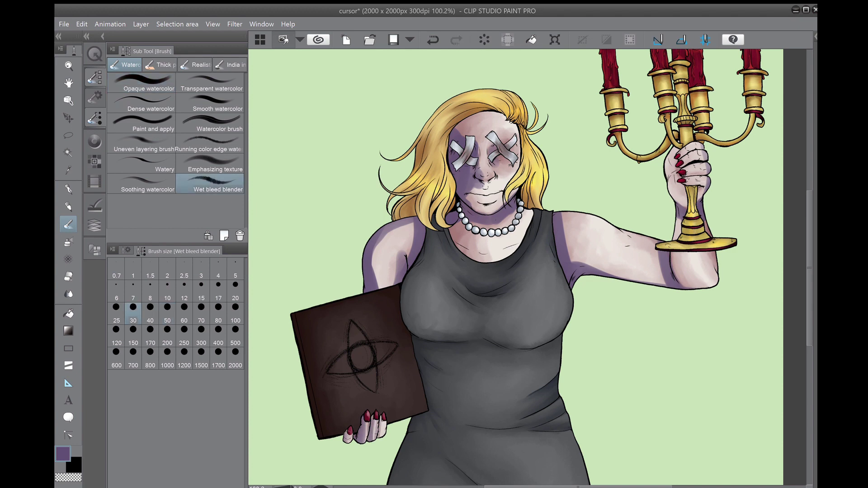
key(bracketright)
key(bracketright)
key(bracketright)
drag(382, 265, 371, 290)
drag(385, 249, 369, 291)
mouse_move(410, 224)
mouse_down()
mouse_move(375, 271)
mouse_move(392, 234)
mouse_move(404, 281)
mouse_move(389, 233)
mouse_up()
key(bracketright)
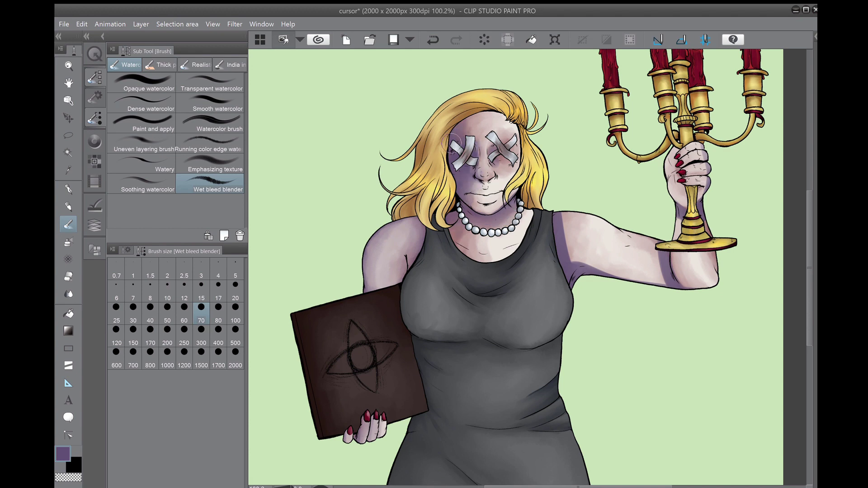
Blend the purple shadows along the raised arm with the Wet bleed blender at size 70
mouse_move(560, 213)
mouse_down()
mouse_move(576, 275)
mouse_move(641, 281)
mouse_up()
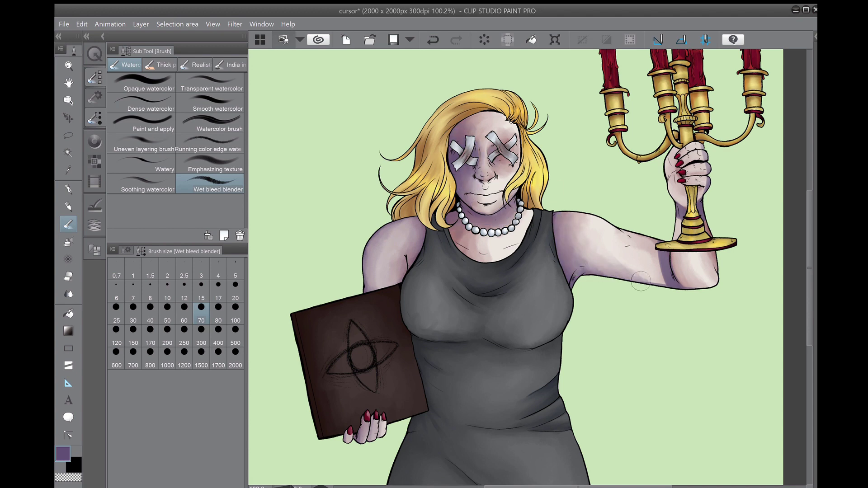
scroll(455, 241, right, 3)
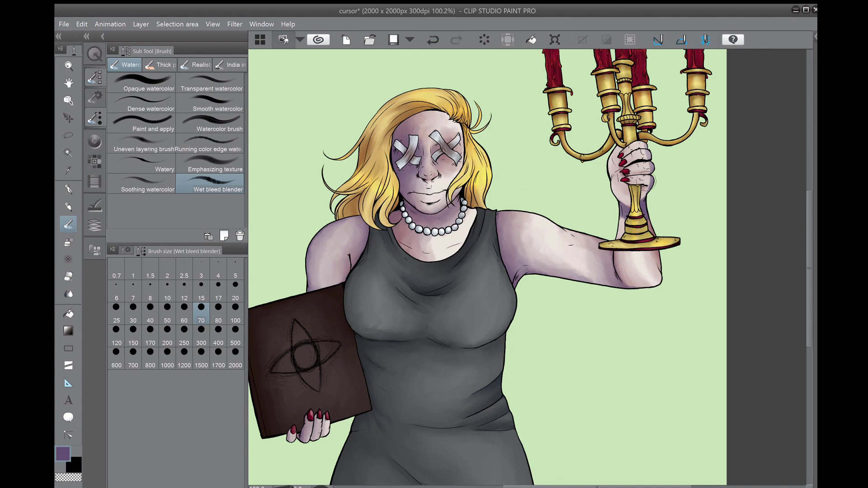
scroll(663, 263, left, 2)
Paint deeper purple shadows around the taped eyes, under the nose and on the neck with Opaque watercolor at size 30
scroll(500, 240, up, 2)
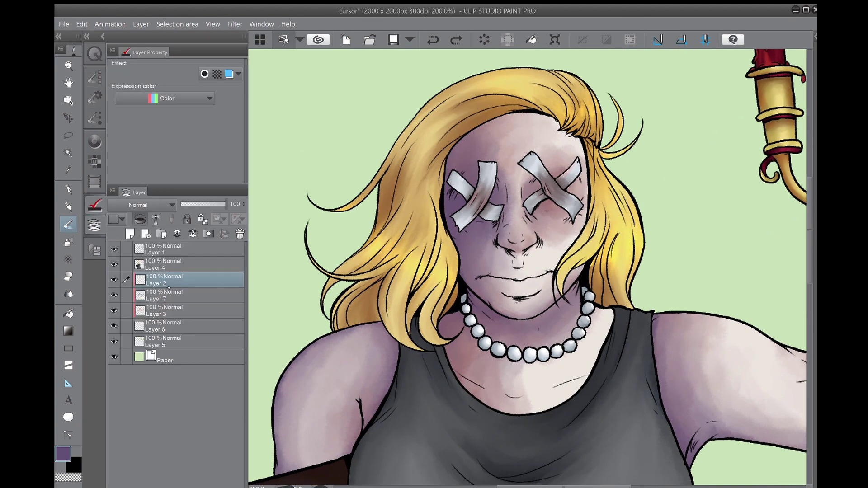
click(95, 142)
drag(480, 221, 556, 208)
drag(470, 294, 453, 326)
click(95, 77)
click(167, 312)
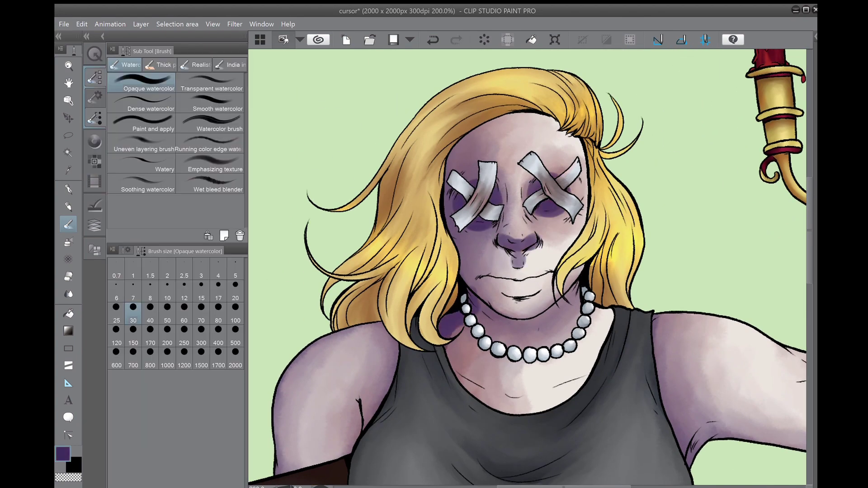
mouse_move(502, 231)
mouse_down()
mouse_move(545, 223)
mouse_move(556, 167)
mouse_move(466, 173)
mouse_up()
Paint full red lips with darker red shading and blend them with the Wet bleed blender at size 12
scroll(524, 267, up, 2)
click(95, 142)
click(180, 93)
key(F7)
mouse_move(488, 264)
mouse_down()
mouse_move(527, 267)
mouse_move(572, 249)
mouse_move(565, 268)
mouse_move(491, 265)
mouse_move(503, 266)
mouse_up()
key(F5)
key(F6)
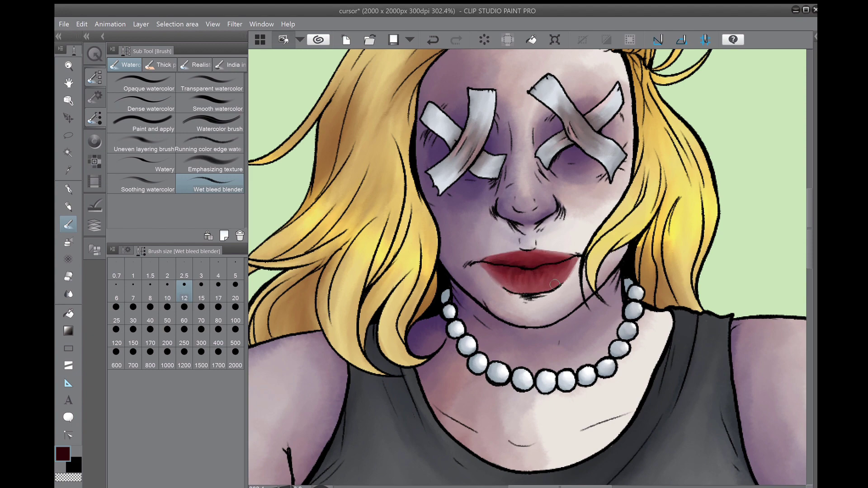
Paint black shadows into the eye sockets behind and around both crosses of tape
scroll(527, 286, down, 3)
key(F7)
scroll(527, 286, up, 3)
scroll(528, 286, down, 3)
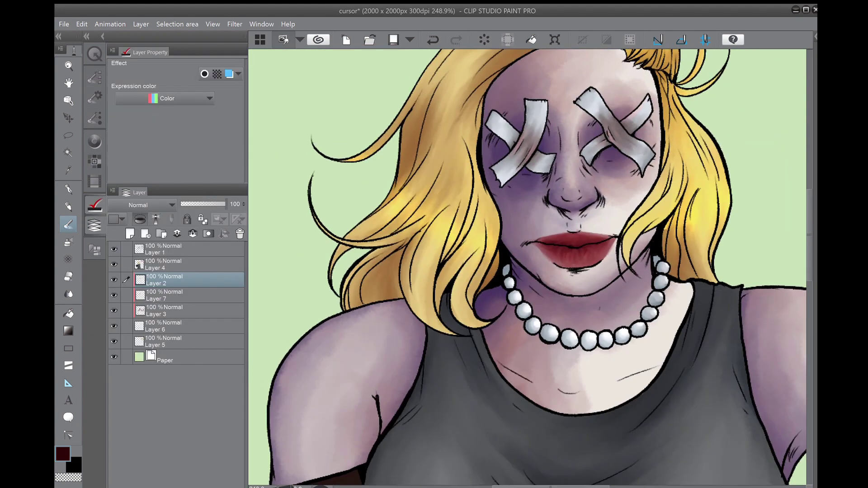
key(F5)
scroll(527, 286, up, 4)
key(F6)
key(F5)
mouse_move(434, 189)
mouse_down()
mouse_move(428, 204)
mouse_move(461, 230)
mouse_move(430, 217)
mouse_move(642, 172)
mouse_move(588, 217)
mouse_up()
Blend the black eye-socket shadows downward into the cheeks with the Wet bleed blender at size 12
key(F6)
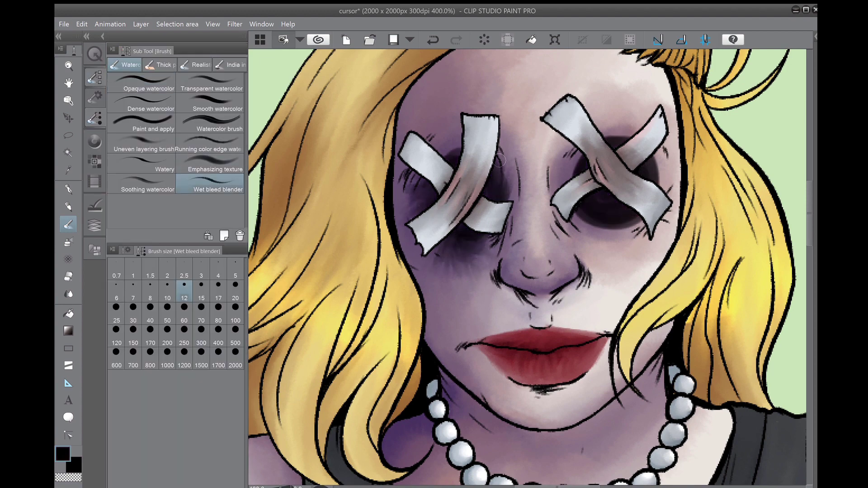
drag(499, 161, 400, 178)
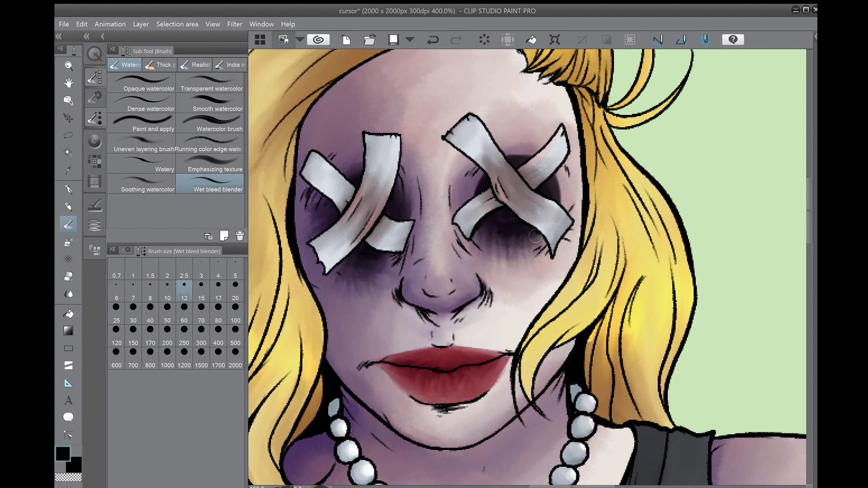
drag(563, 181, 570, 207)
scroll(482, 176, down, 5)
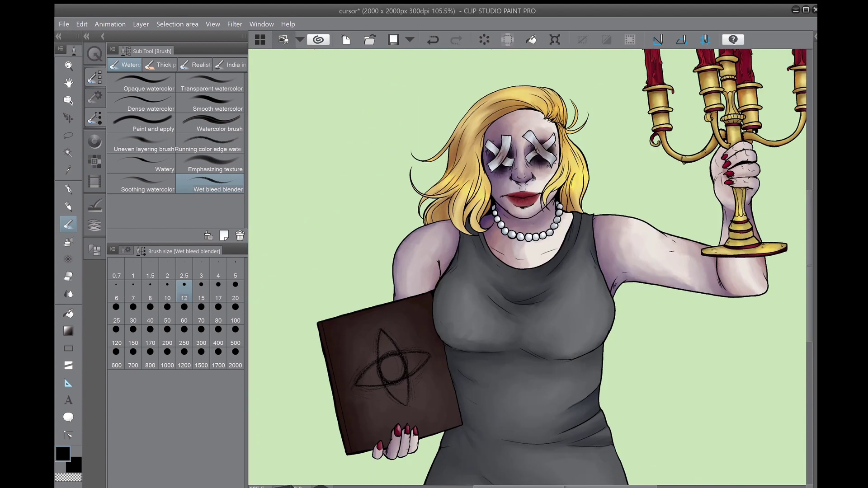
Soften the red lips and their edges with the Wet bleed blender at size 17
scroll(483, 175, up, 4)
key(F7)
key(F6)
key(bracketright)
key(bracketright)
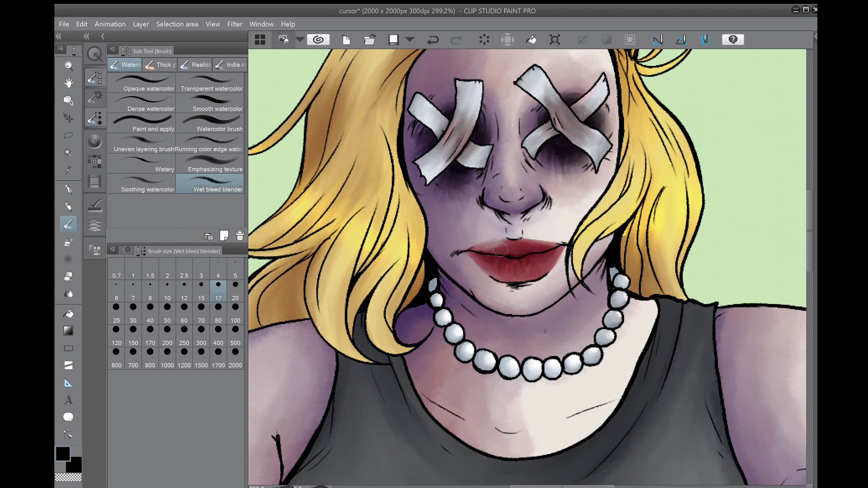
drag(489, 270, 535, 268)
scroll(461, 252, down, 5)
scroll(461, 252, up, 3)
Tint the skin under the candelabra-side eye with a bruise-like tone and blend it using the Wet bleed blender at size 30
key(F3)
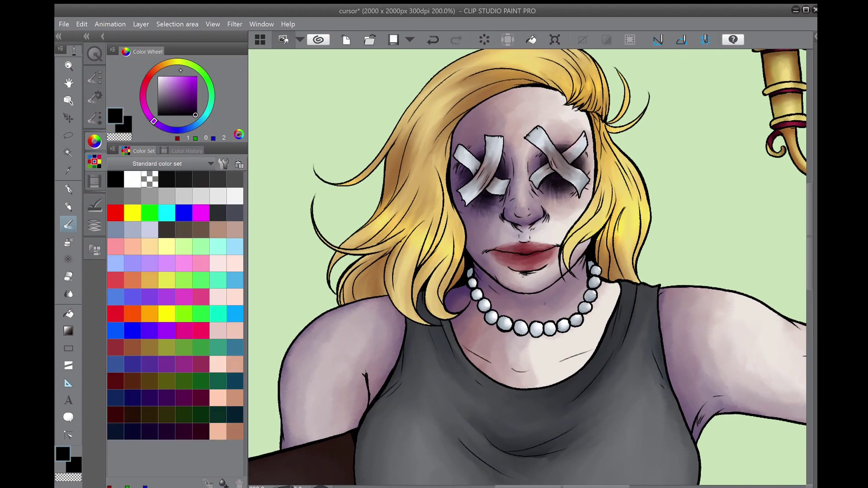
key(F7)
key(F2)
mouse_move(556, 190)
mouse_down()
mouse_move(577, 201)
mouse_move(566, 217)
mouse_up()
key(F3)
key(F2)
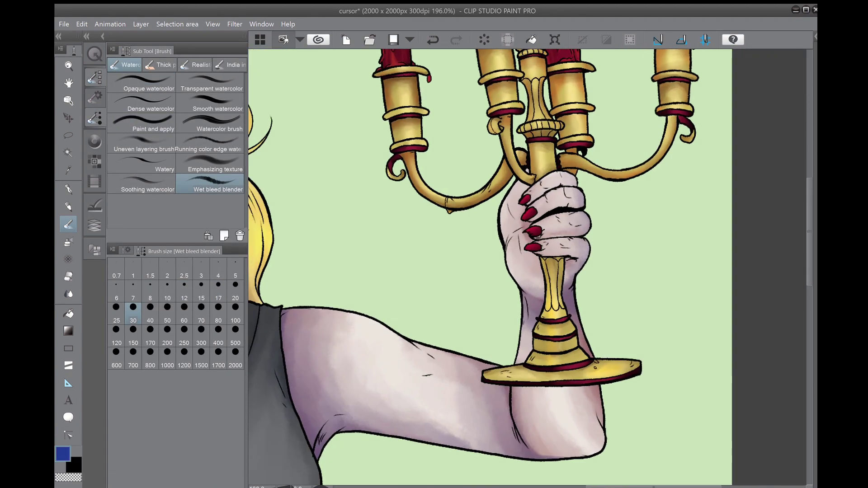
Paint dark purple shadows on the hand holding the candelabra and blend them with the Wet bleed blender at size 30
key(F3)
alt+click(307, 403)
mouse_move(524, 166)
mouse_down()
mouse_move(519, 209)
mouse_move(505, 195)
mouse_move(515, 168)
mouse_move(570, 158)
mouse_up()
key(F2)
click(210, 183)
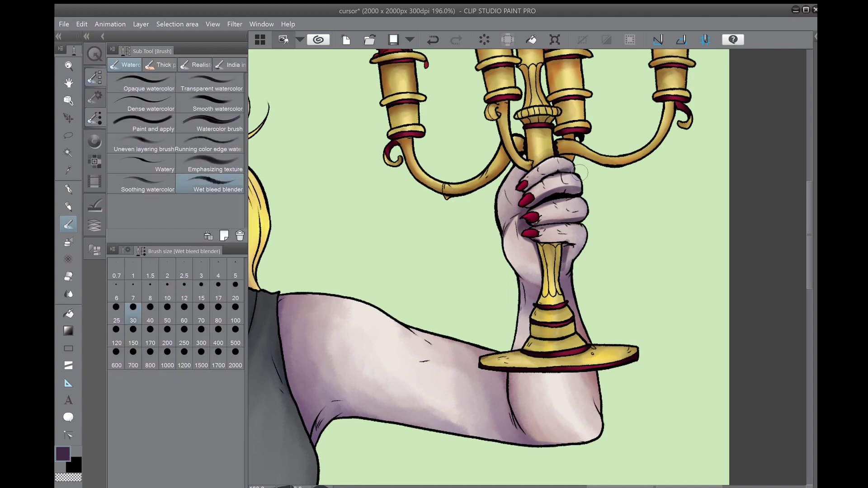
drag(524, 202, 575, 165)
drag(583, 217, 503, 242)
scroll(539, 234, down, 5)
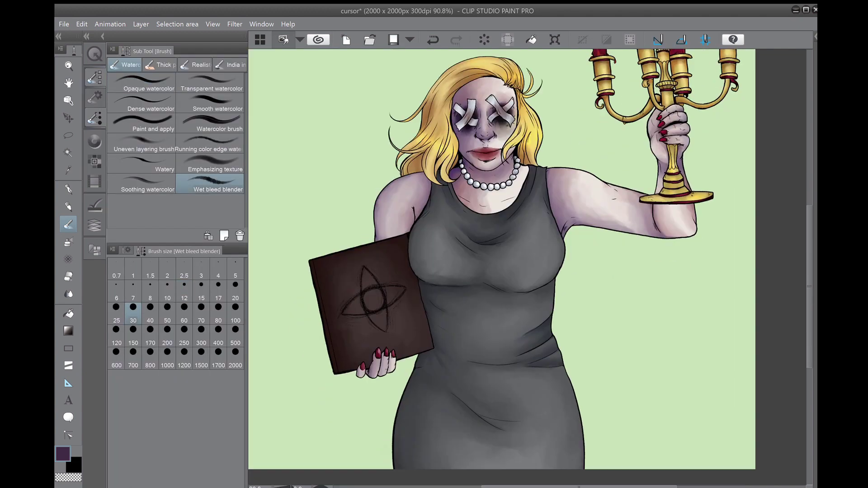
Merge the skin shading layers Layer 2, Layer 7 and Layer 3 down into Layer 6
click(95, 225)
click(190, 279)
click(114, 296)
click(114, 295)
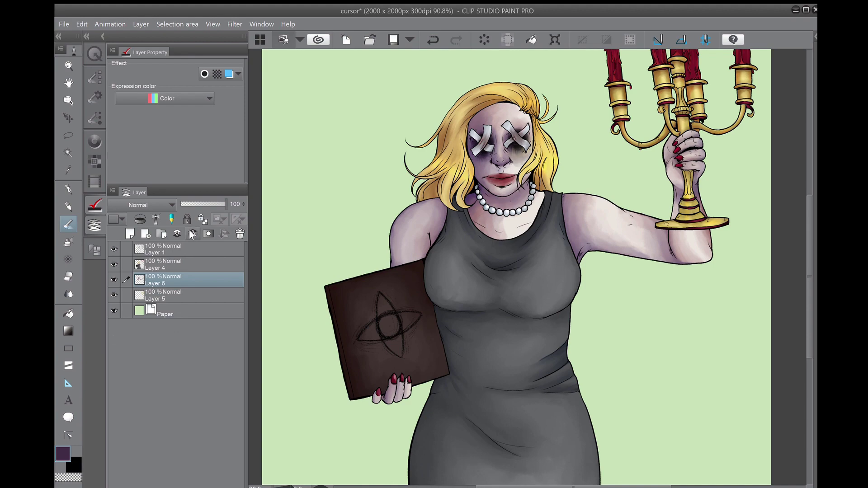
Paint pale pink highlights on the nose, lips, cheek, chest and raised shoulder on a new clipped layer set to Add (Glow)
scroll(594, 151, up, 5)
click(94, 141)
click(94, 162)
click(95, 225)
mouse_move(457, 158)
mouse_down()
mouse_move(461, 249)
mouse_move(528, 220)
mouse_up()
click(149, 205)
click(140, 290)
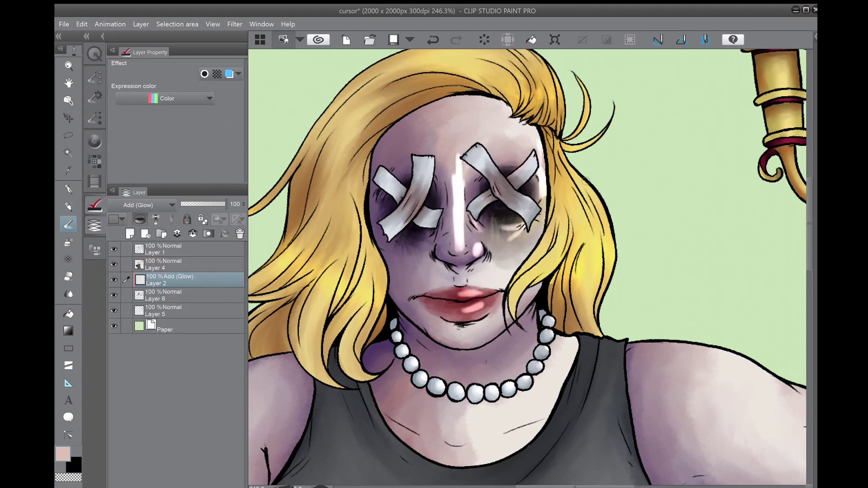
scroll(586, 181, down, 5)
scroll(531, 226, down, 1)
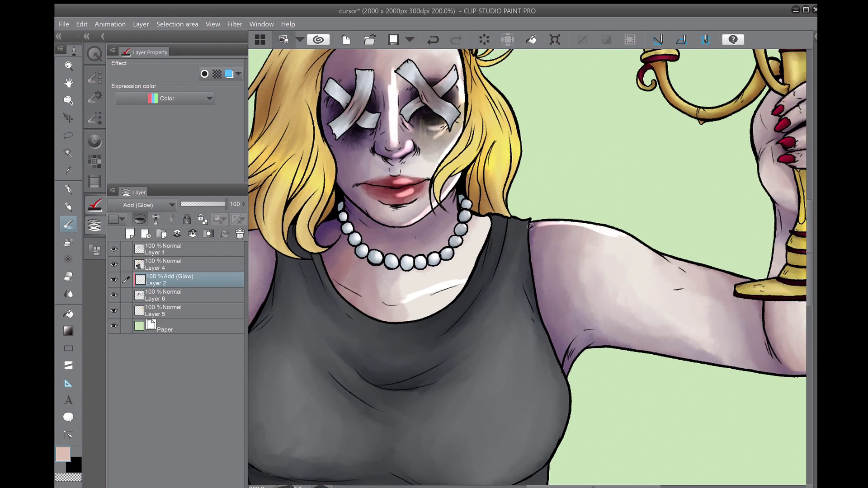
drag(351, 292, 378, 272)
mouse_move(383, 290)
mouse_down()
mouse_move(412, 273)
mouse_move(459, 282)
mouse_up()
drag(564, 287, 588, 265)
drag(590, 260, 609, 292)
drag(626, 283, 646, 331)
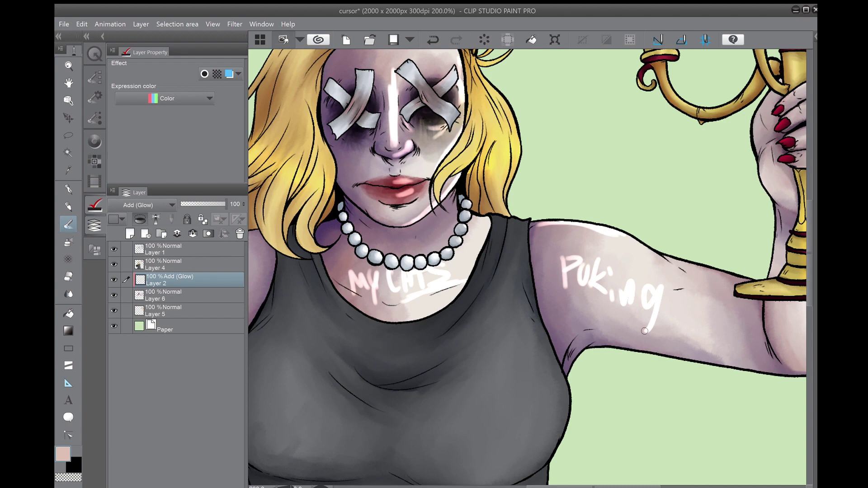
key(ctrl+z)
key(ctrl+z)
key(ctrl+z)
key(ctrl+z)
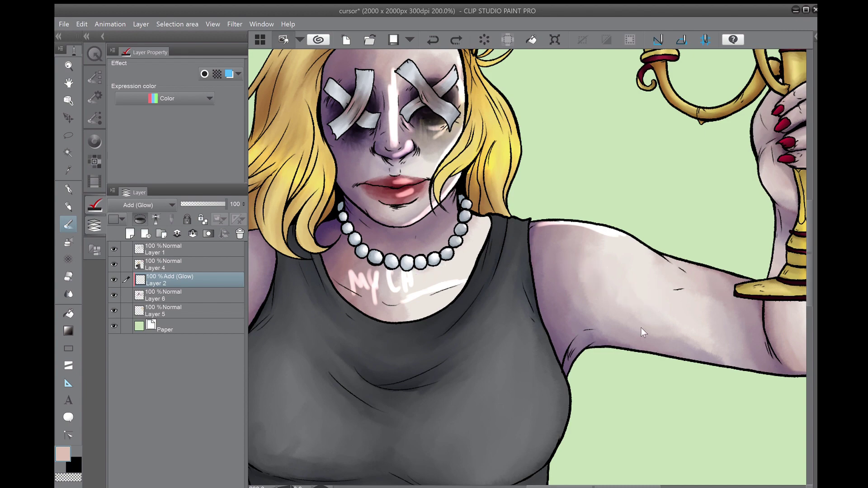
Add pale highlights to the forehead and raised arm, and blend the skin highlights with the Wet bleed blender at size 30
drag(645, 331, 623, 196)
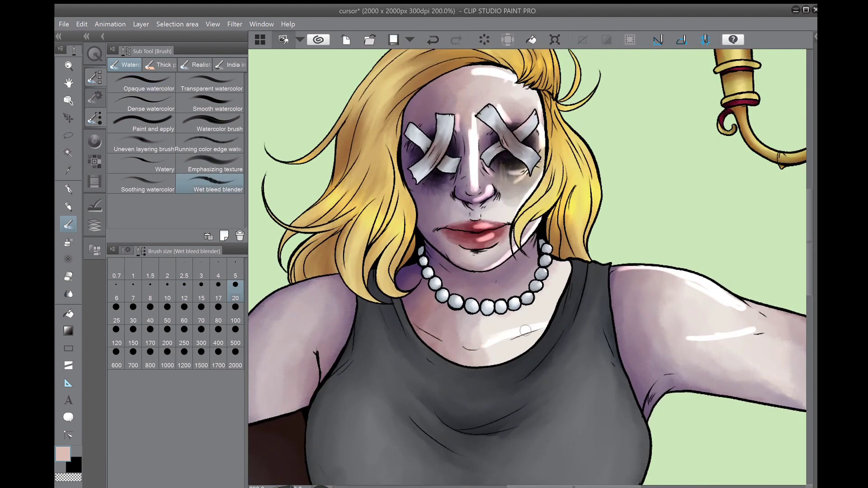
key(bracketright)
key(bracketright)
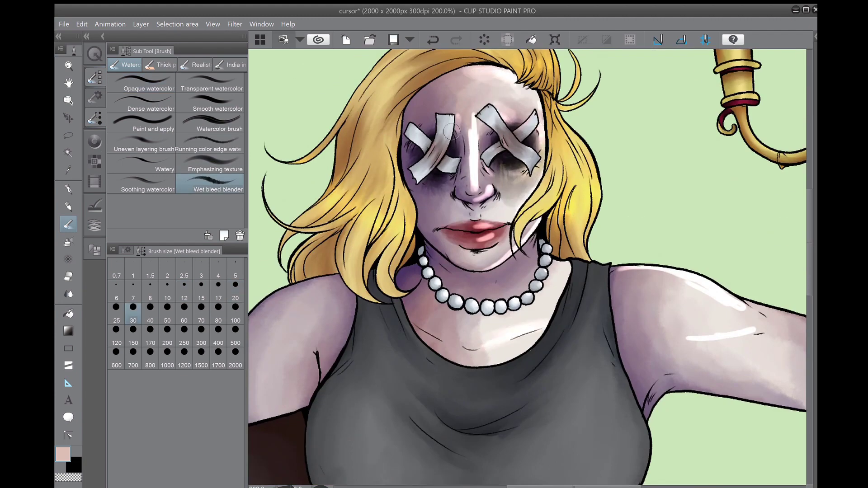
drag(475, 96, 476, 161)
drag(528, 232, 496, 233)
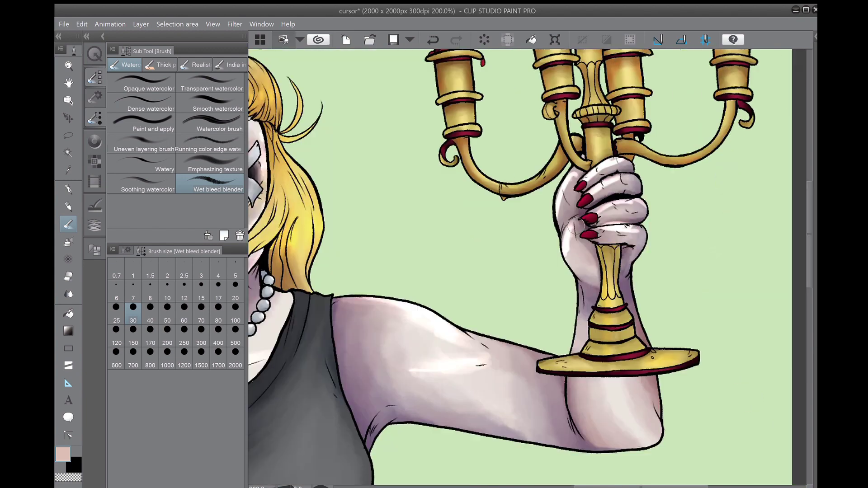
Blend the highlights on the candelabra-holding hand and merge the figure's layers below Layer 1 down into Layer 5
mouse_move(572, 172)
mouse_down()
mouse_move(620, 181)
mouse_move(637, 265)
mouse_up()
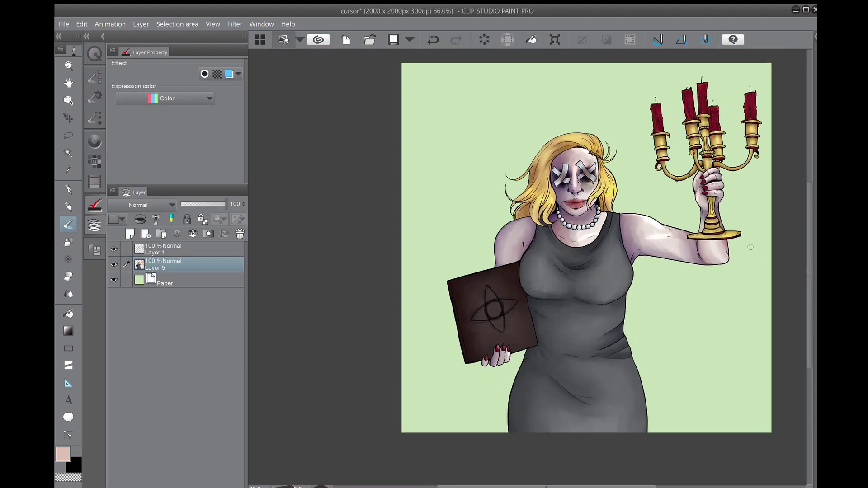
scroll(751, 247, up, 2)
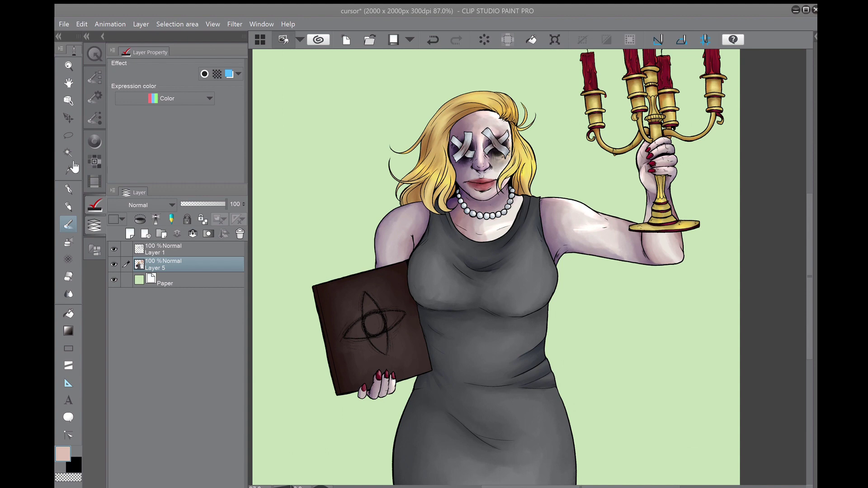